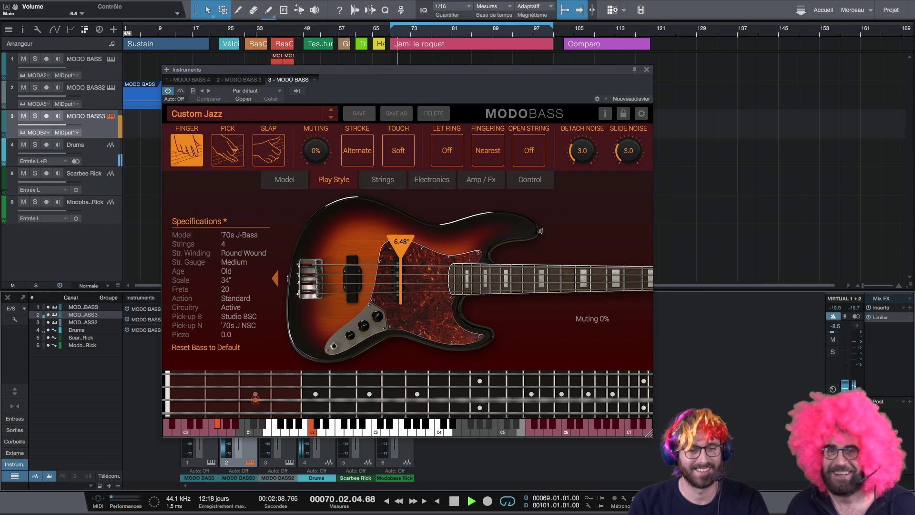
Stop playback and switch to the MODO_BASS_User_Manual document in Aperçu, resizing its window for easier reading.
drag(509, 73, 533, 73)
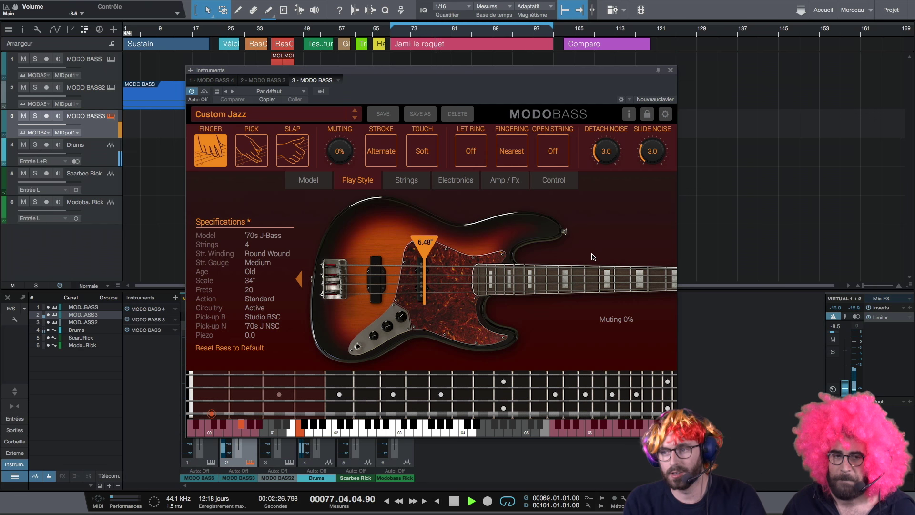
key(space)
mouse_move(699, 498)
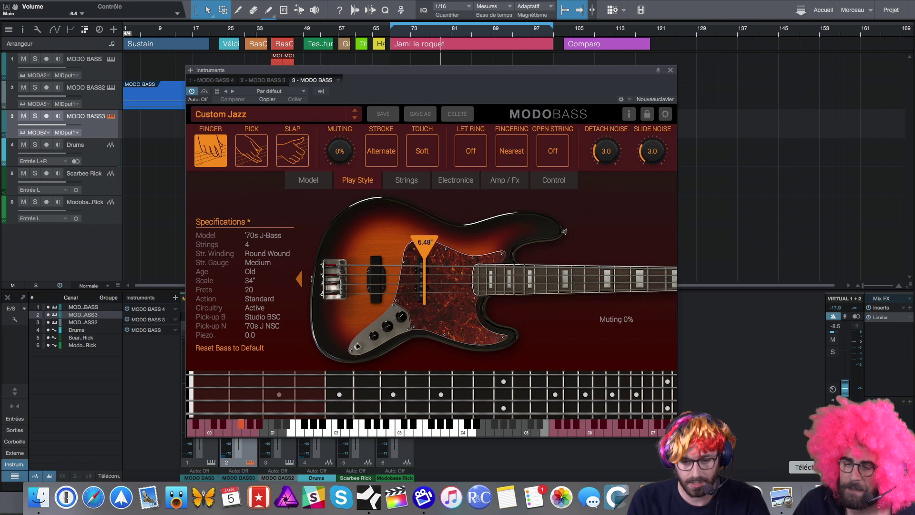
click(837, 497)
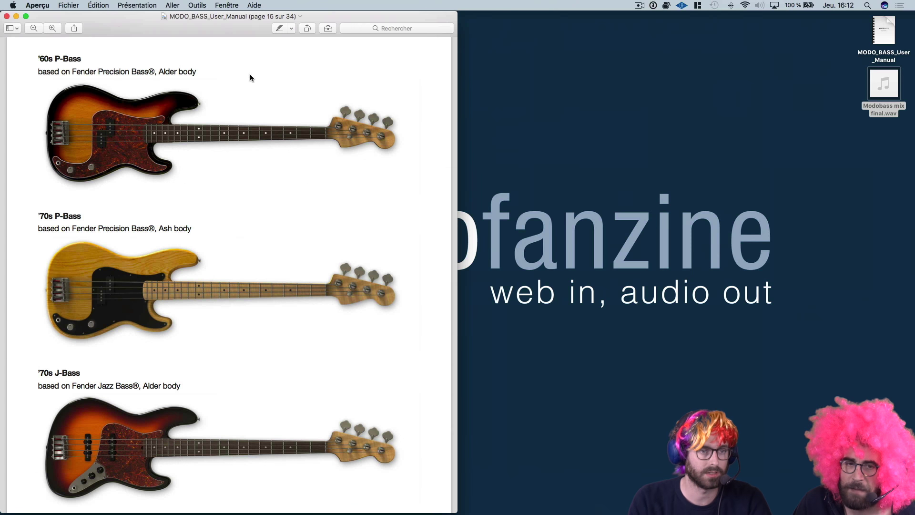
double_click(245, 19)
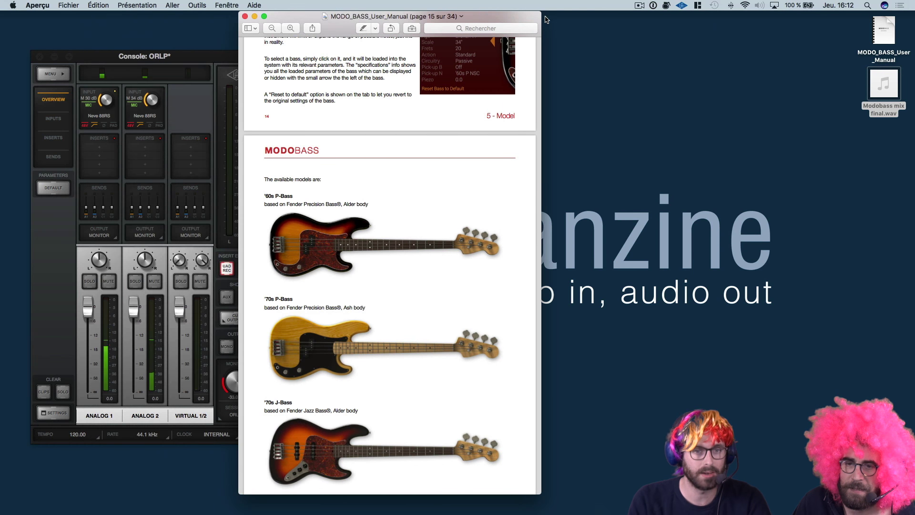
drag(569, 19, 729, 15)
Examine the bass models on manual pages 15 and 16, from '60s P-Bass to Bass Man 5, and the instruments they are based on.
scroll(595, 299, up, 5)
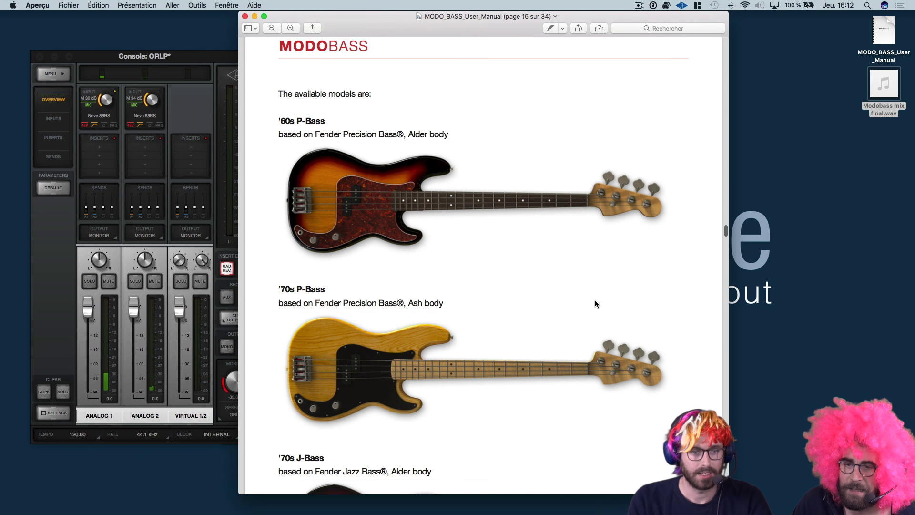
scroll(594, 301, down, 4)
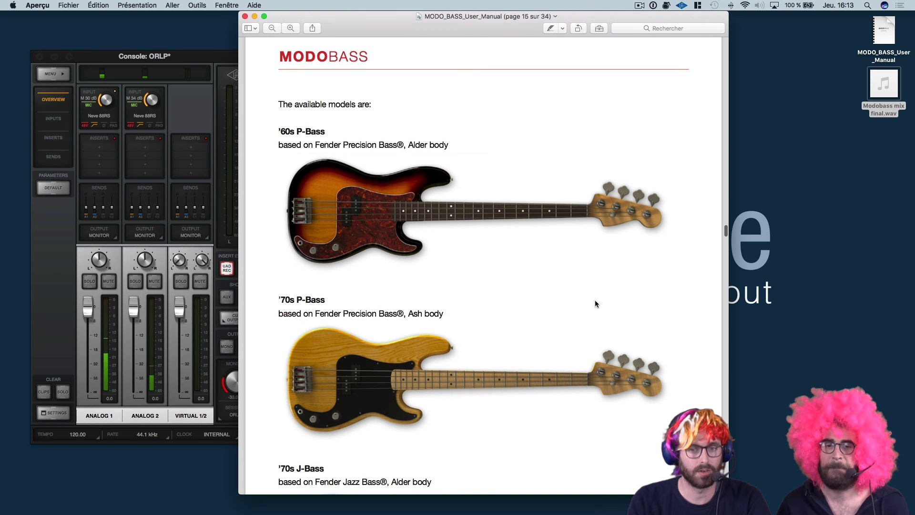
scroll(594, 303, down, 1)
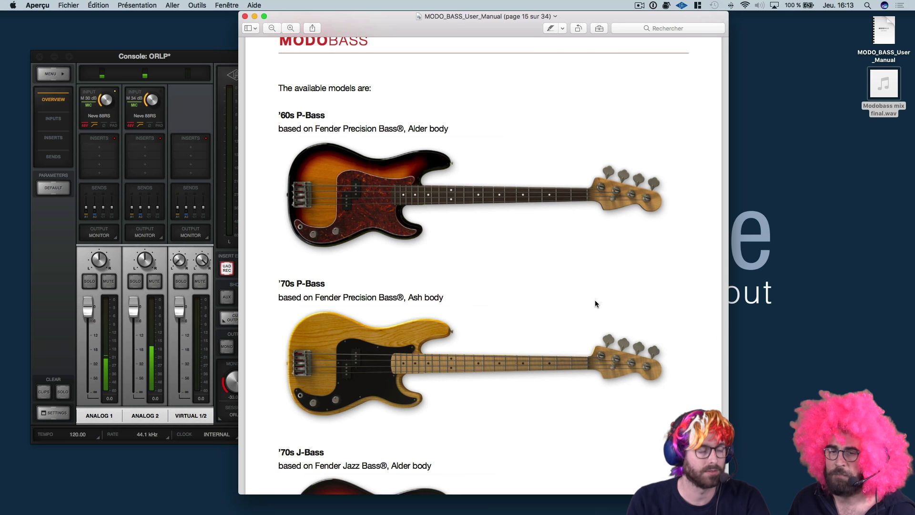
scroll(595, 303, down, 5)
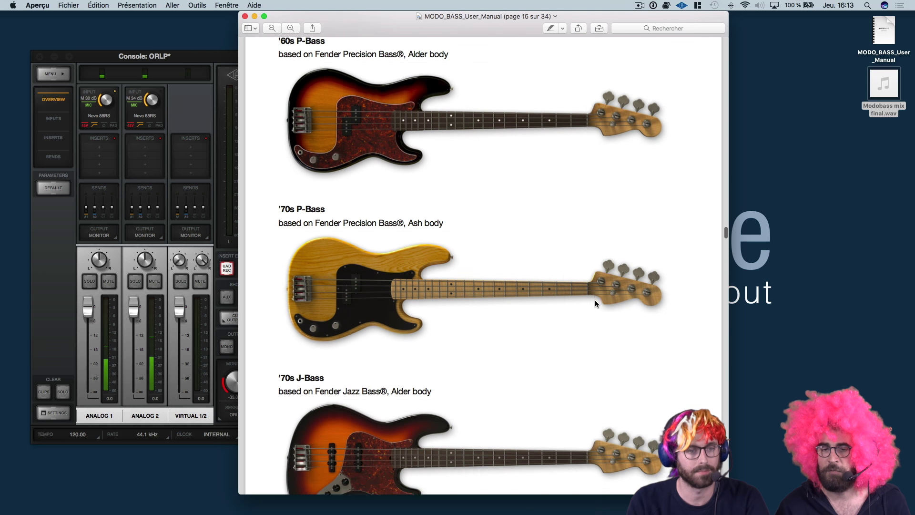
scroll(595, 302, down, 8)
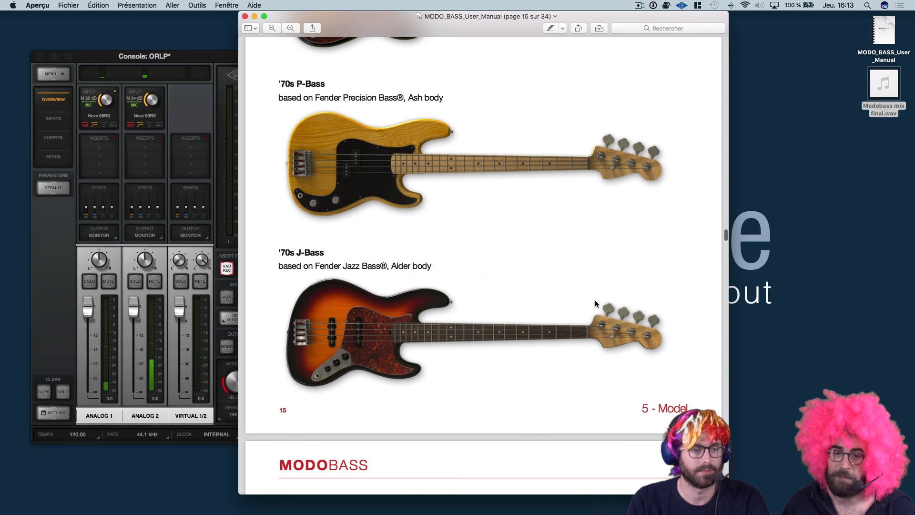
scroll(595, 303, down, 9)
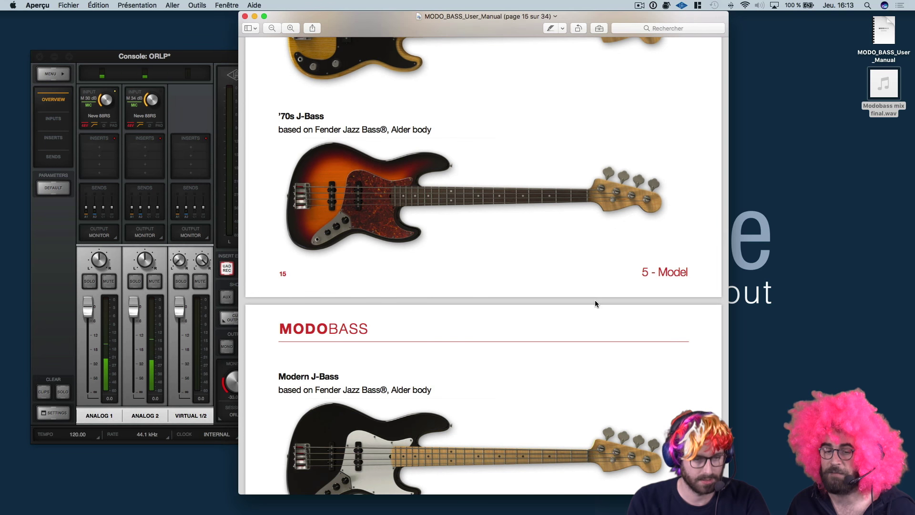
scroll(595, 303, down, 13)
scroll(595, 303, down, 8)
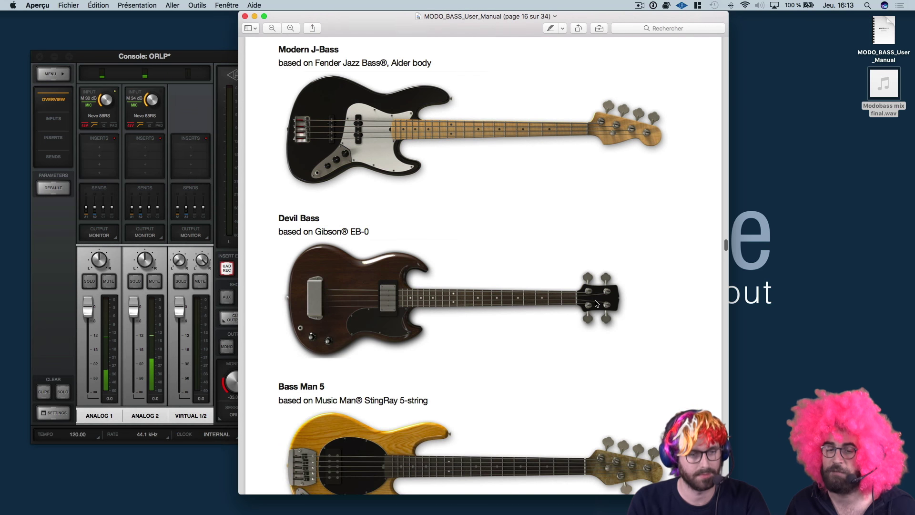
scroll(595, 303, down, 3)
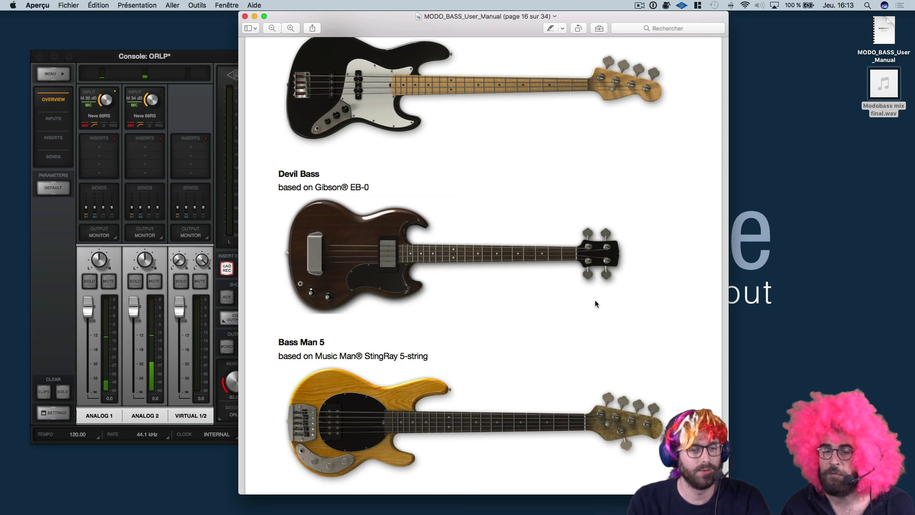
scroll(595, 303, down, 4)
scroll(595, 303, down, 5)
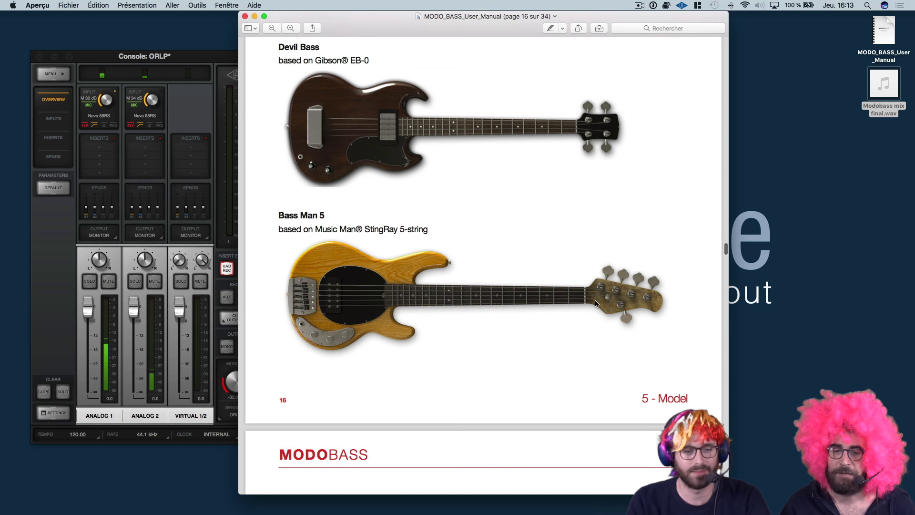
scroll(595, 303, down, 4)
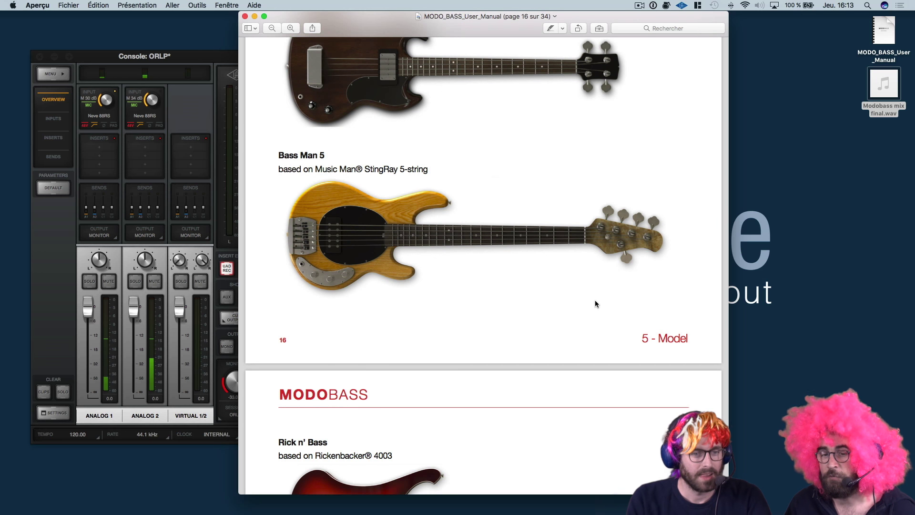
Examine the bass models on manual pages 17 and 18, from Rick n' Bass to Flame Bass, and their real-world counterparts.
scroll(595, 303, down, 8)
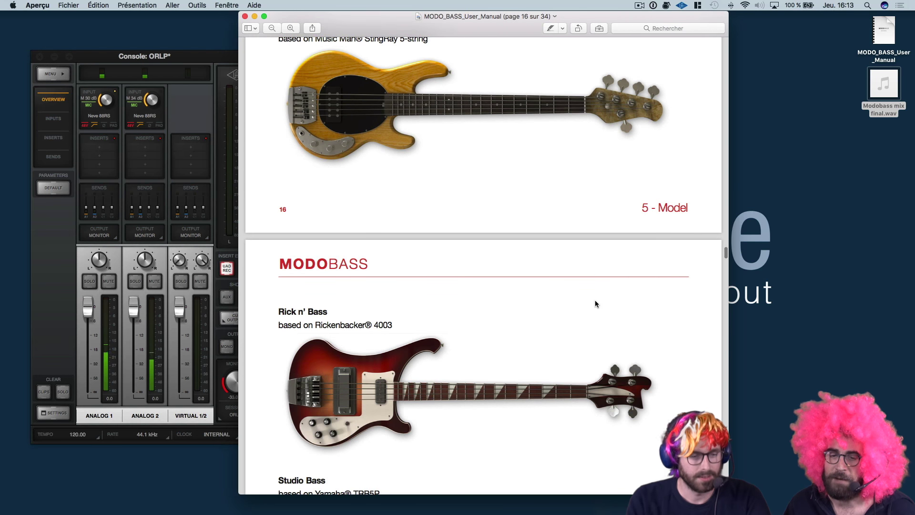
scroll(595, 303, up, 4)
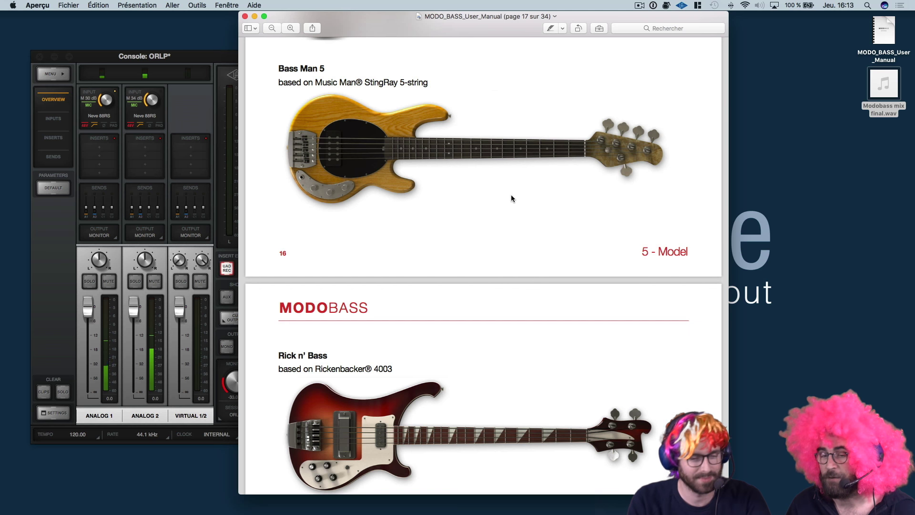
scroll(511, 197, down, 2)
scroll(511, 197, down, 10)
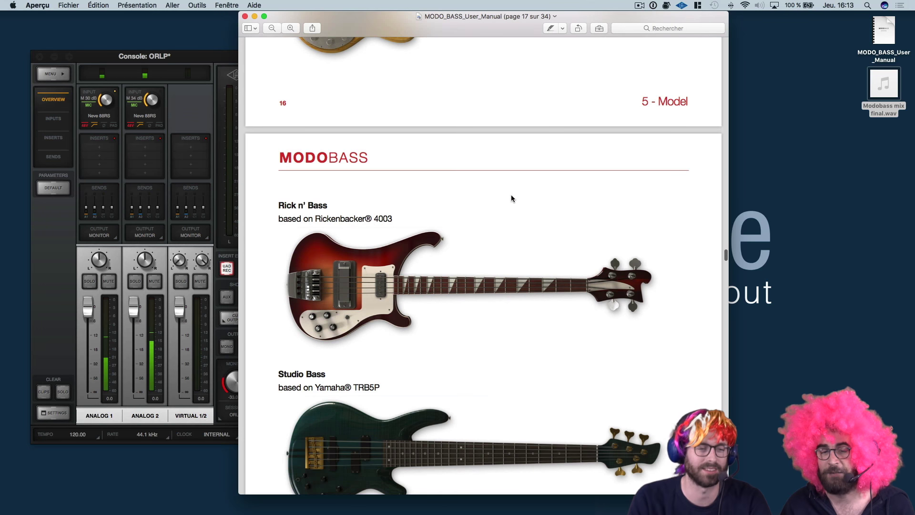
scroll(473, 265, down, 1)
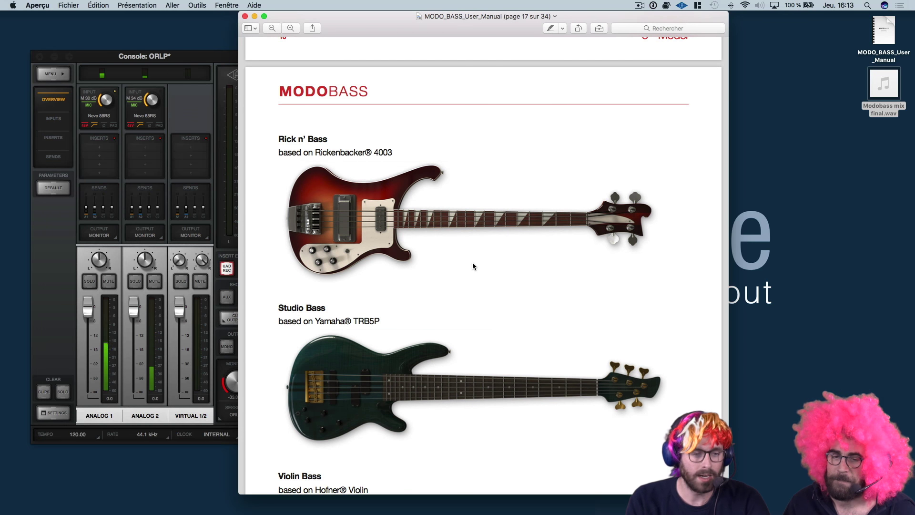
scroll(473, 265, down, 7)
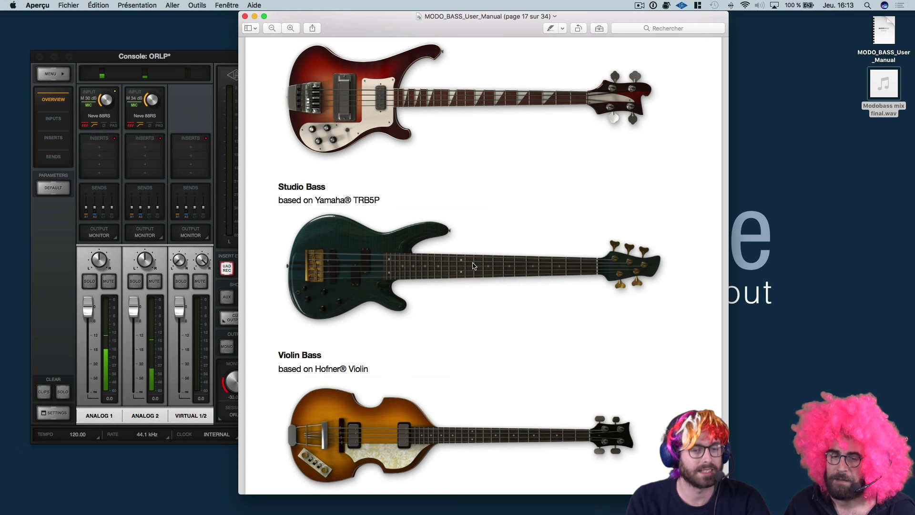
scroll(473, 265, down, 10)
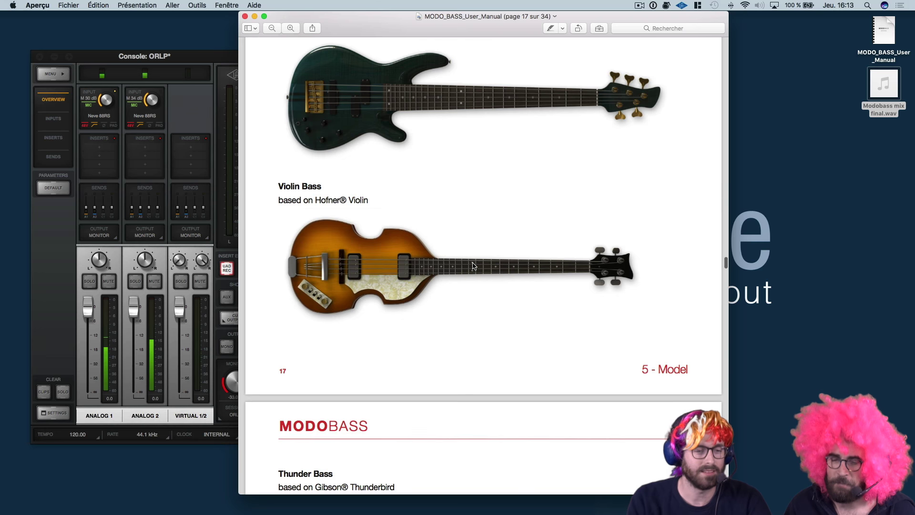
scroll(473, 266, down, 15)
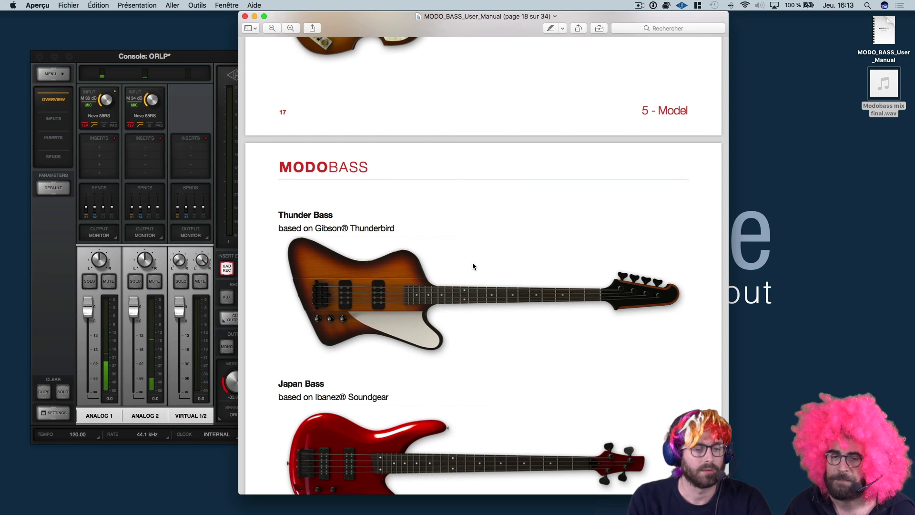
scroll(473, 265, down, 8)
scroll(472, 265, down, 4)
scroll(473, 266, down, 8)
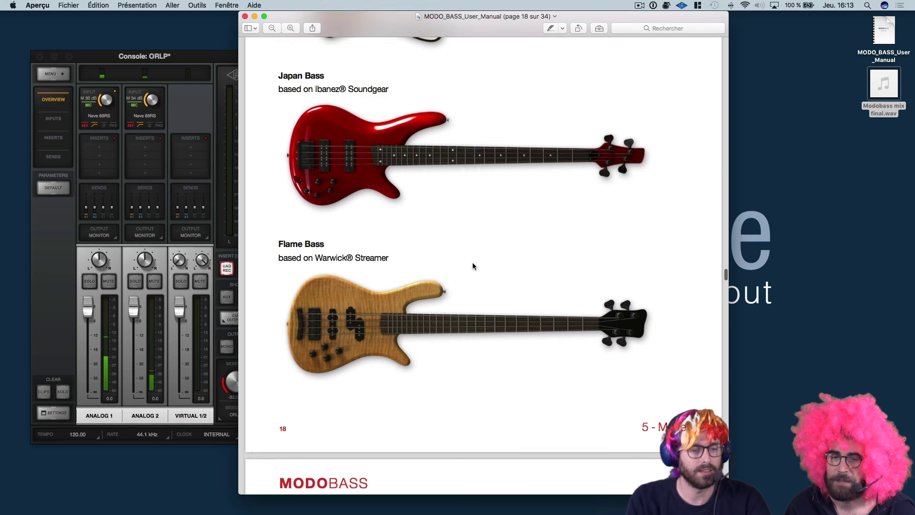
scroll(472, 266, up, 2)
scroll(473, 266, down, 5)
scroll(473, 265, up, 10)
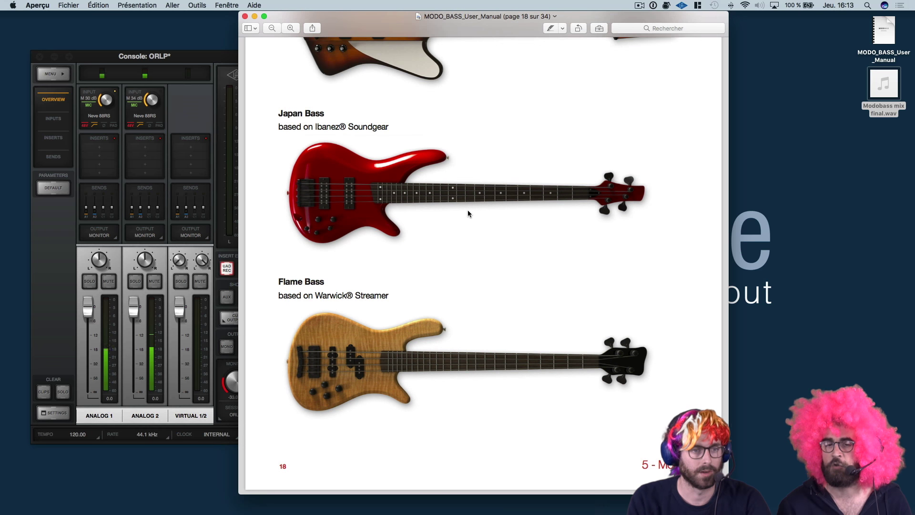
Minimize the manual, return to the Studio One session and show the bass model selection in MODO BASS.
click(254, 16)
key(ctrl+Right)
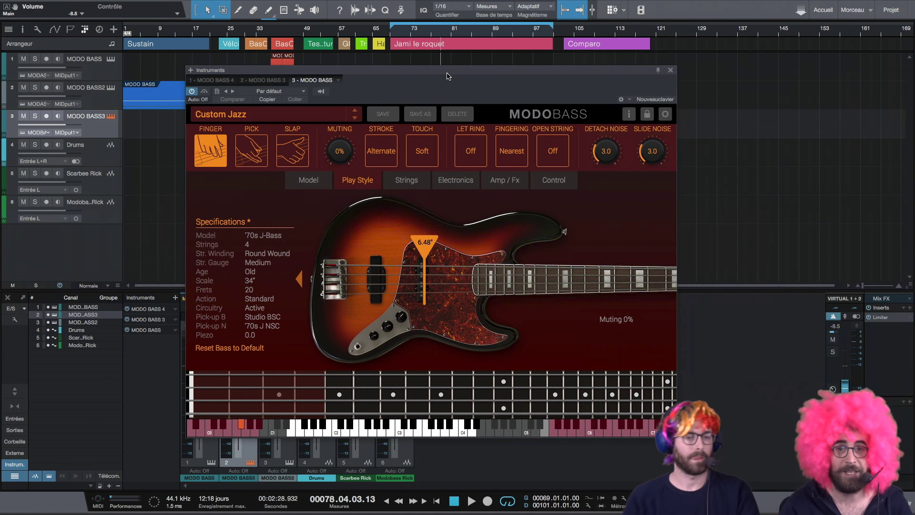
click(309, 180)
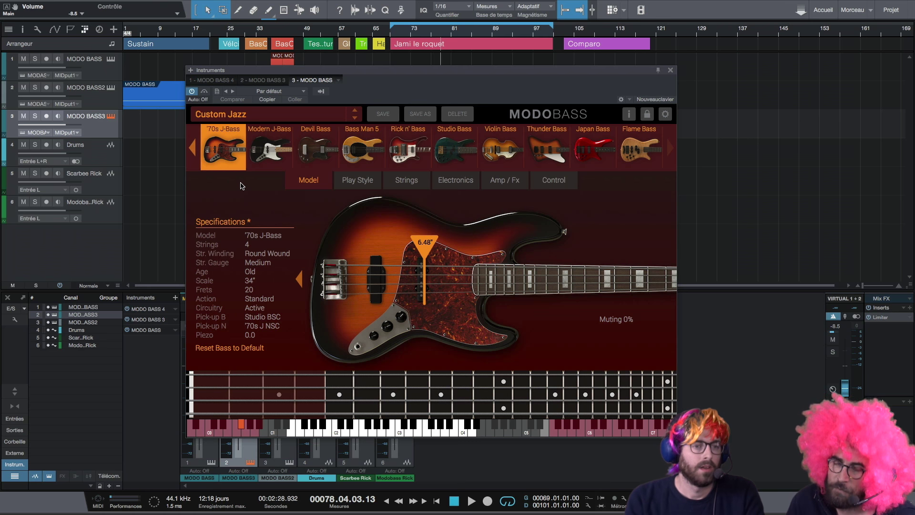
Play the Jami le roquet section while auditioning the presets 90s Funk, BoomPow, BoomyGroove and Custom Jazz.
key(KP_0)
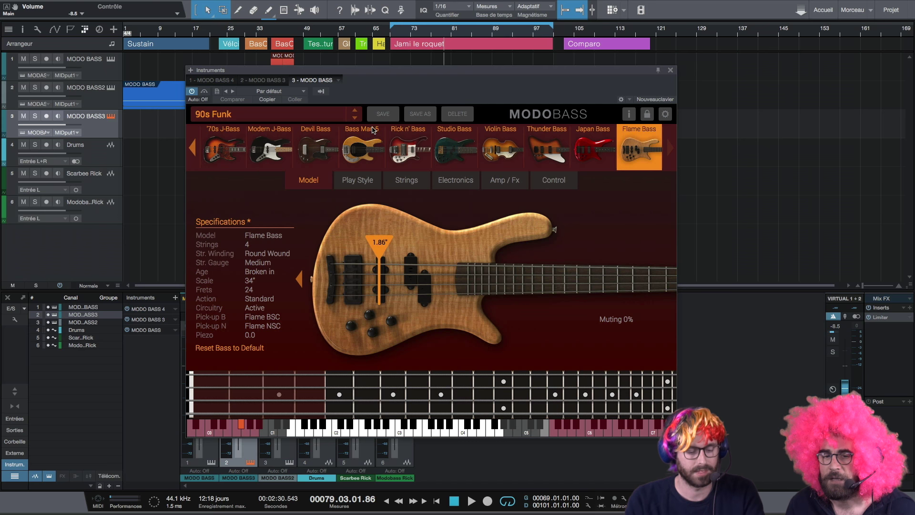
key(space)
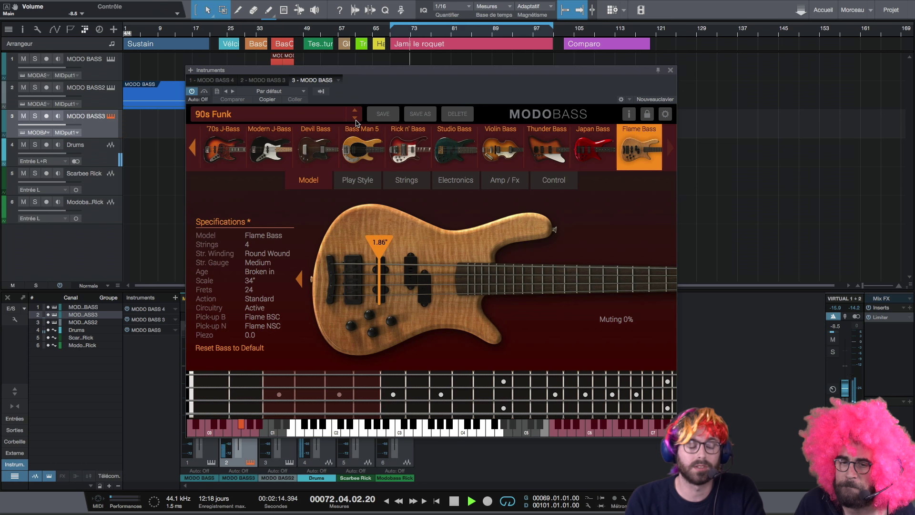
click(355, 118)
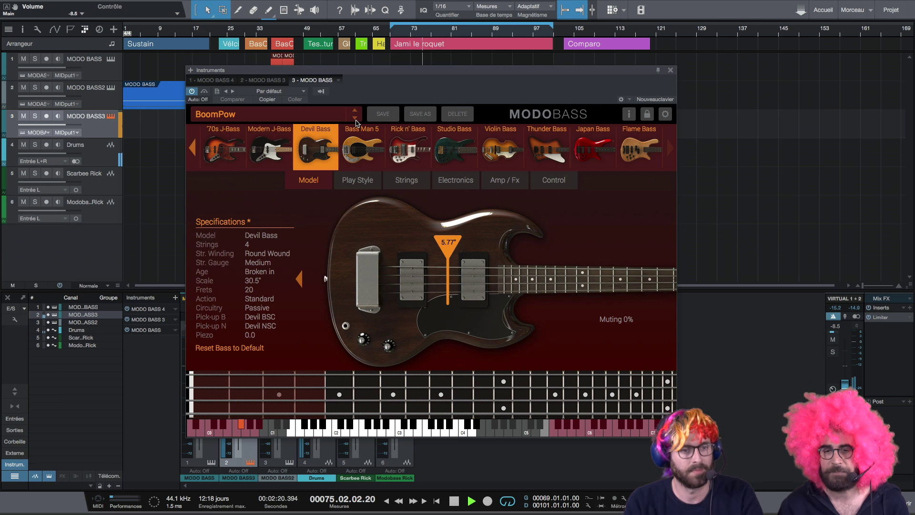
click(355, 118)
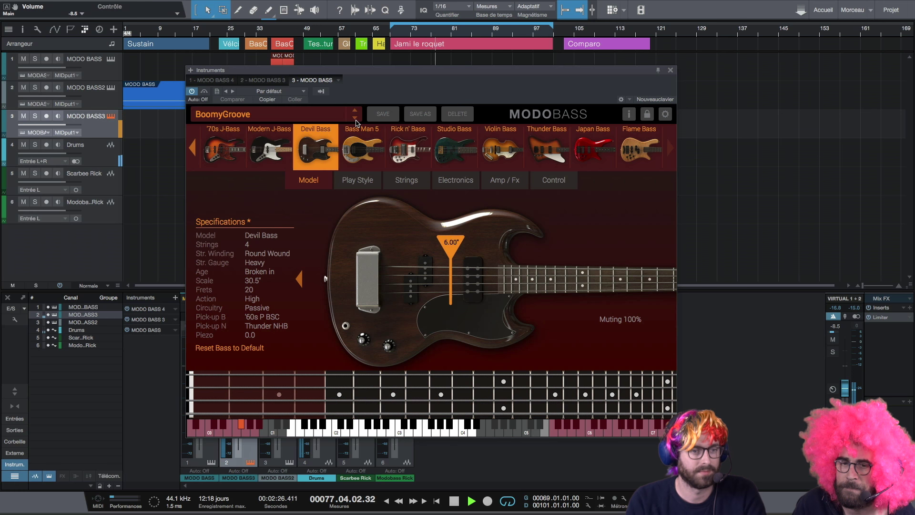
click(355, 119)
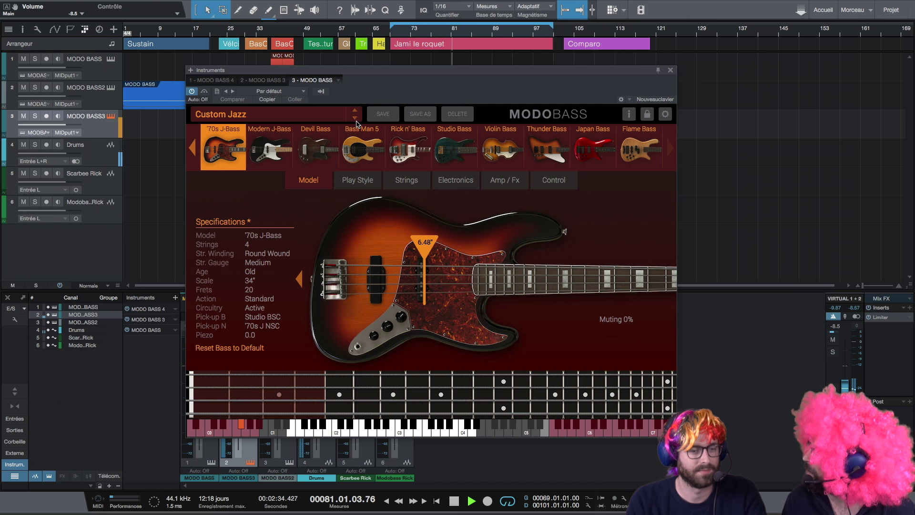
Move the instrument window aside to lower the Drums channel's volume to about -5.8 dB, and bring the window back.
drag(614, 76, 849, 74)
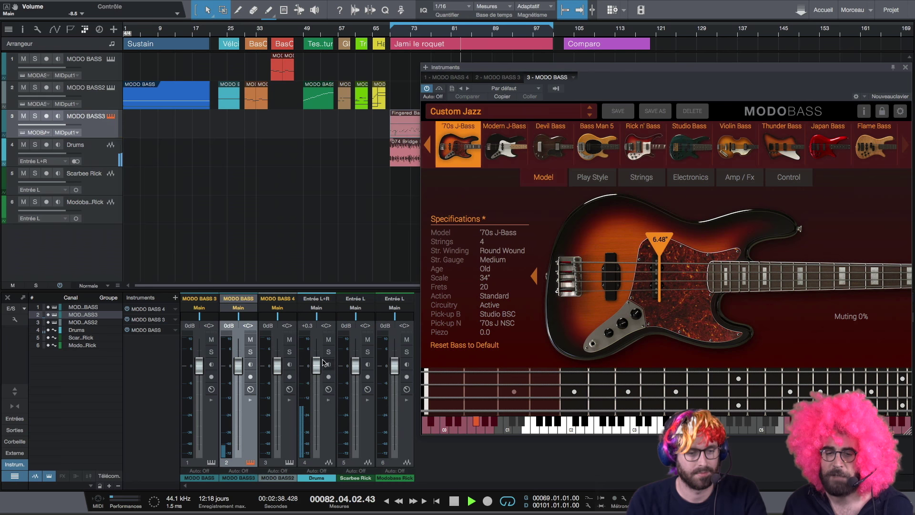
drag(319, 365, 317, 379)
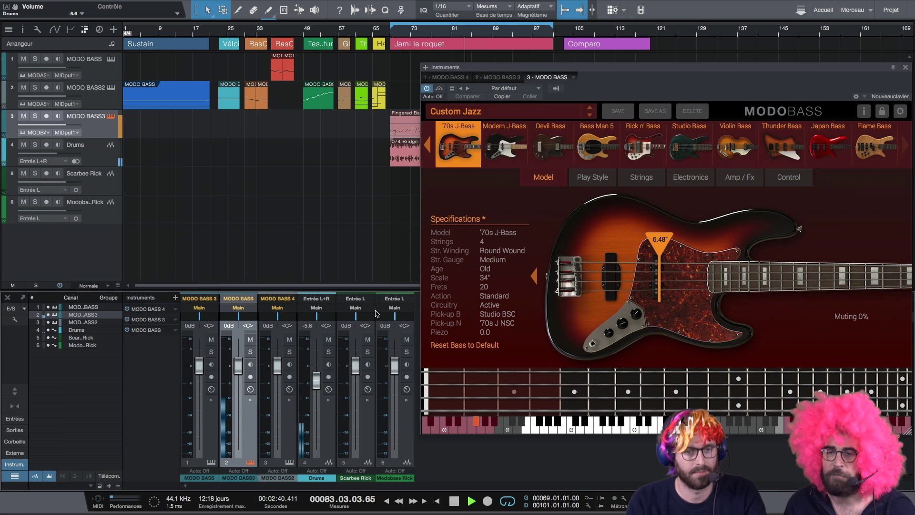
drag(565, 67, 357, 62)
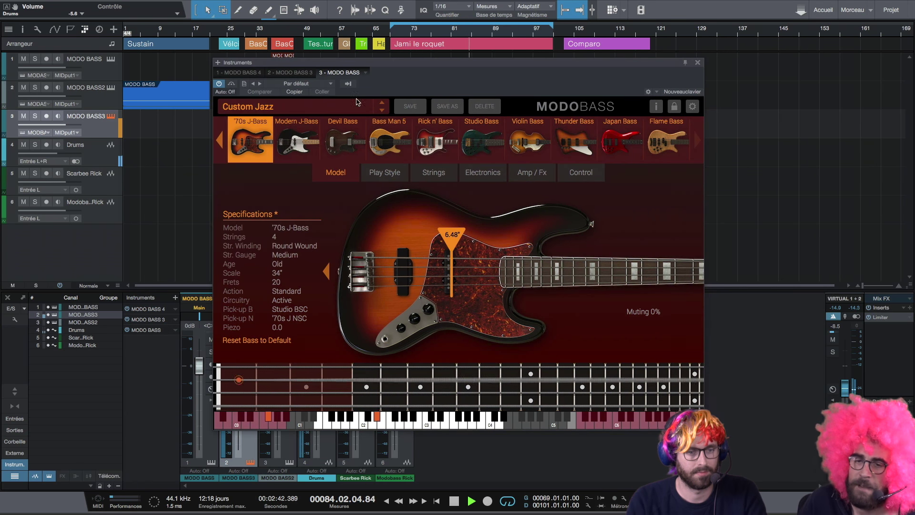
Audition the following presets FingyFunky and Focus B over the playing bass line.
click(382, 113)
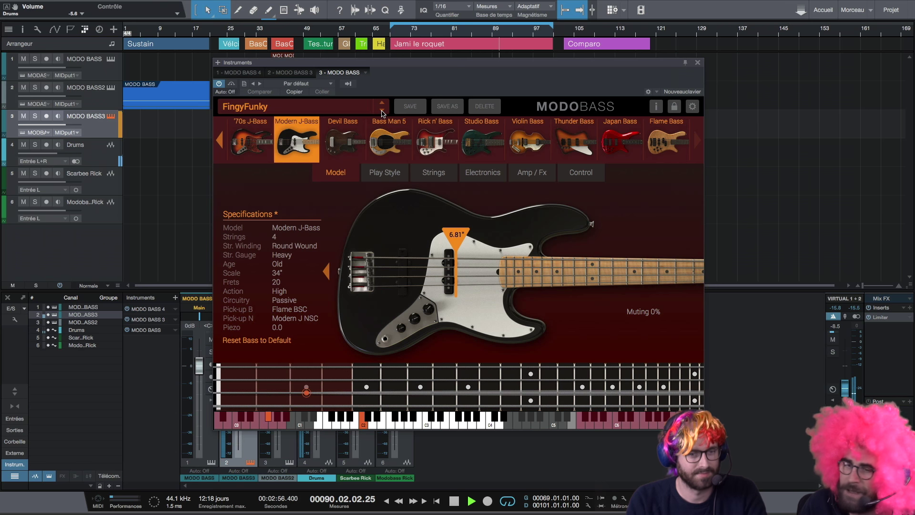
click(382, 112)
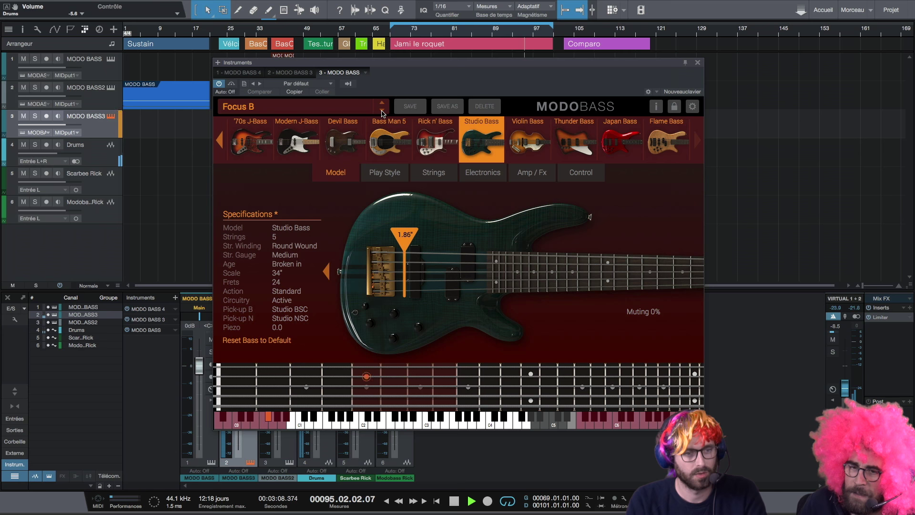
Audition the finger presets Fresh Flame, Funk!, FunkFlame, FusionRide, Going Grunge and Jaco over the looped section.
click(382, 111)
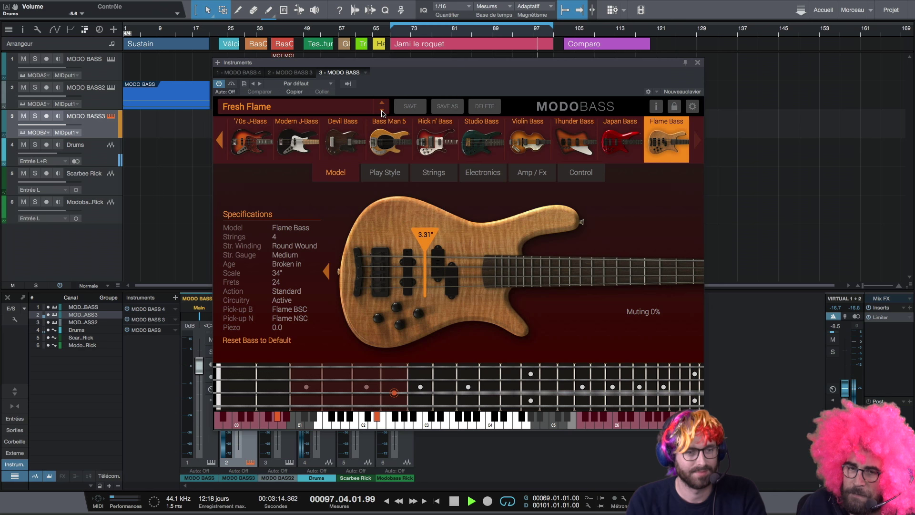
click(381, 111)
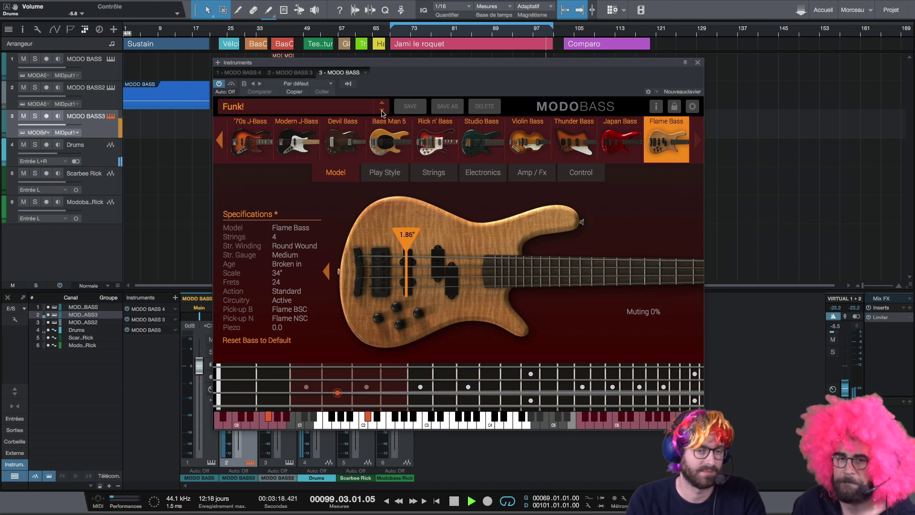
click(382, 112)
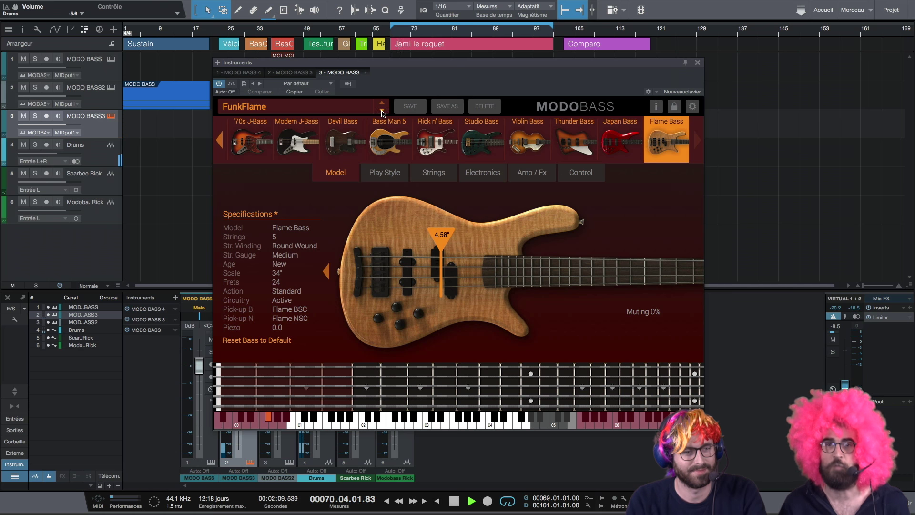
click(382, 113)
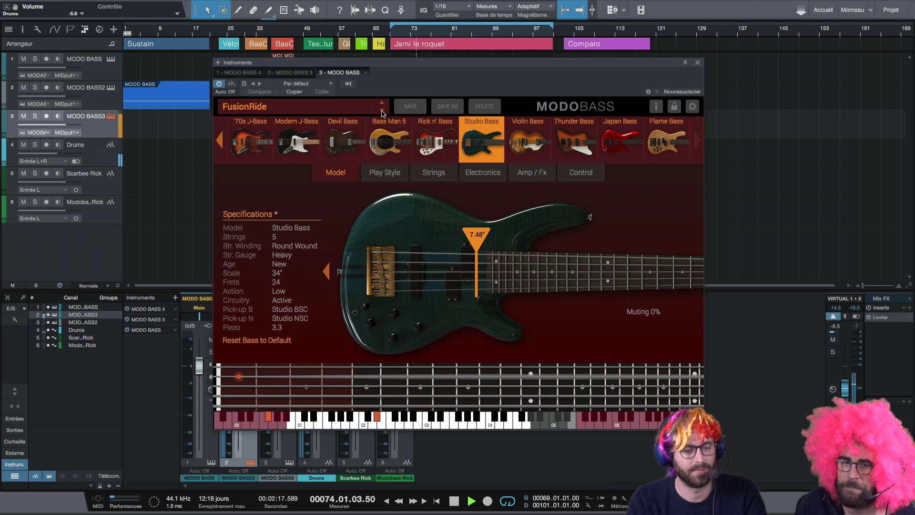
click(381, 114)
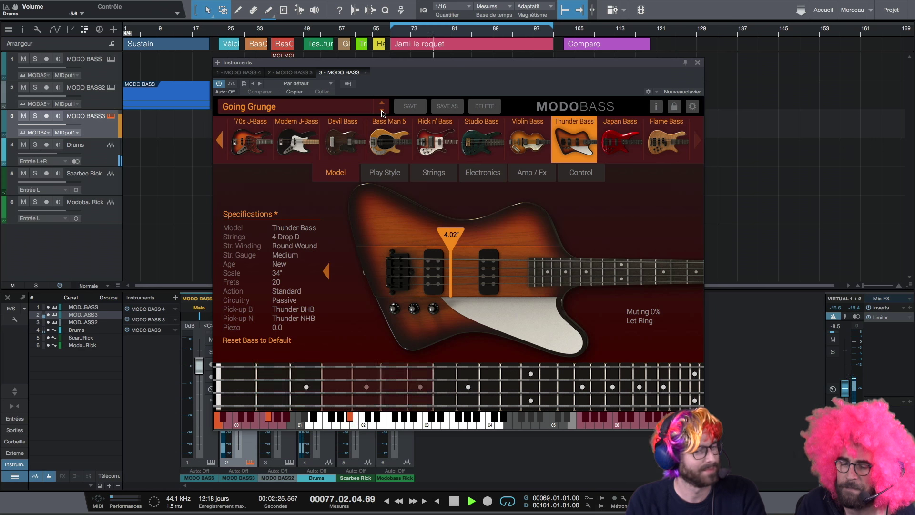
click(381, 113)
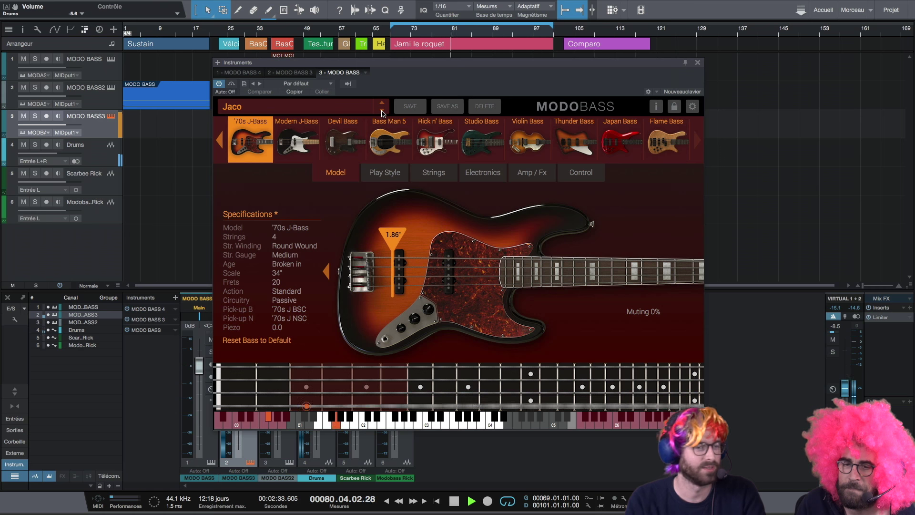
Audition the presets Leeland Softy, Metallic, Modern Vintage, Motown, New Bass and OctoEagle over the looped section.
click(382, 113)
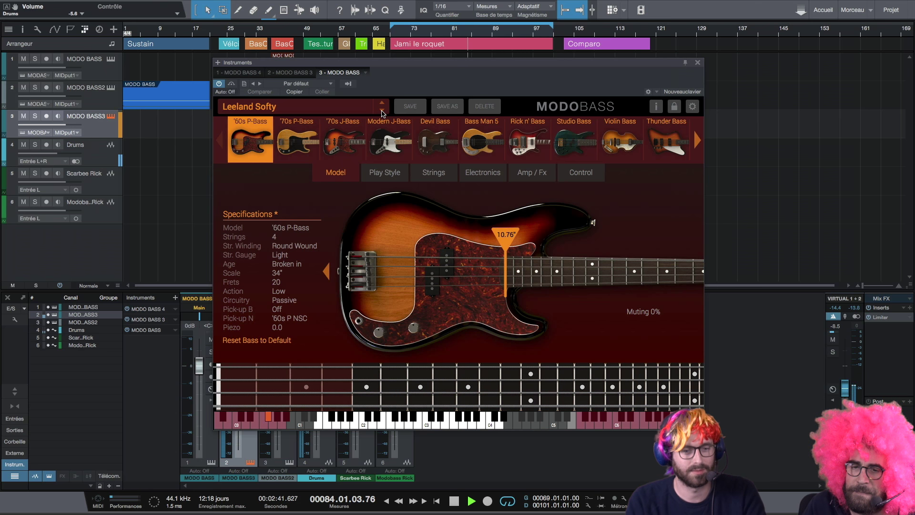
click(382, 112)
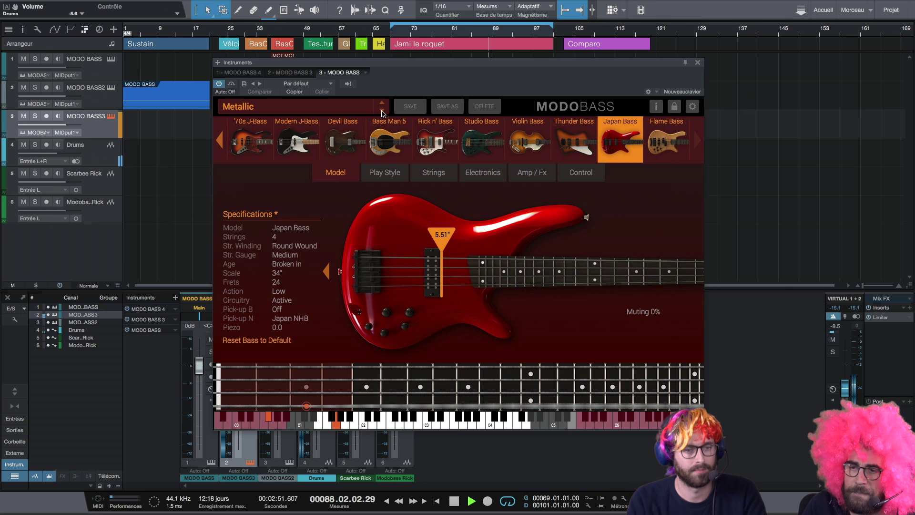
click(382, 112)
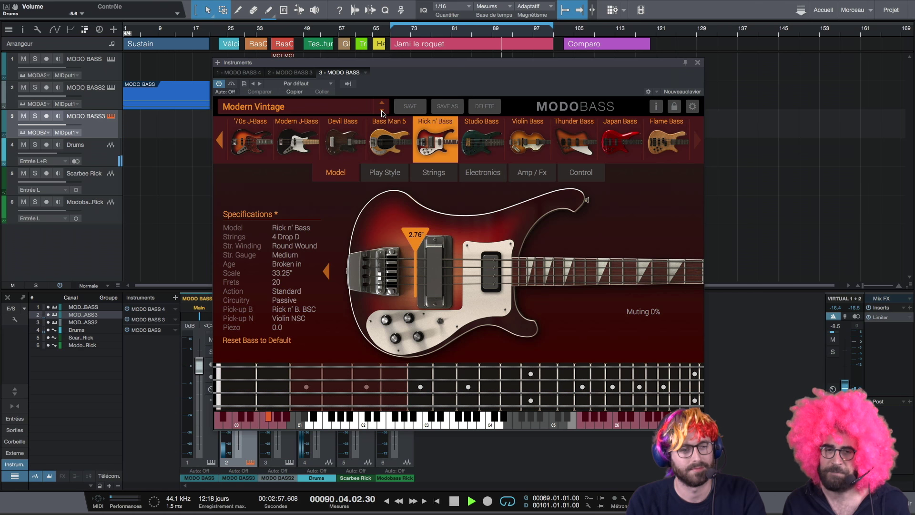
click(381, 111)
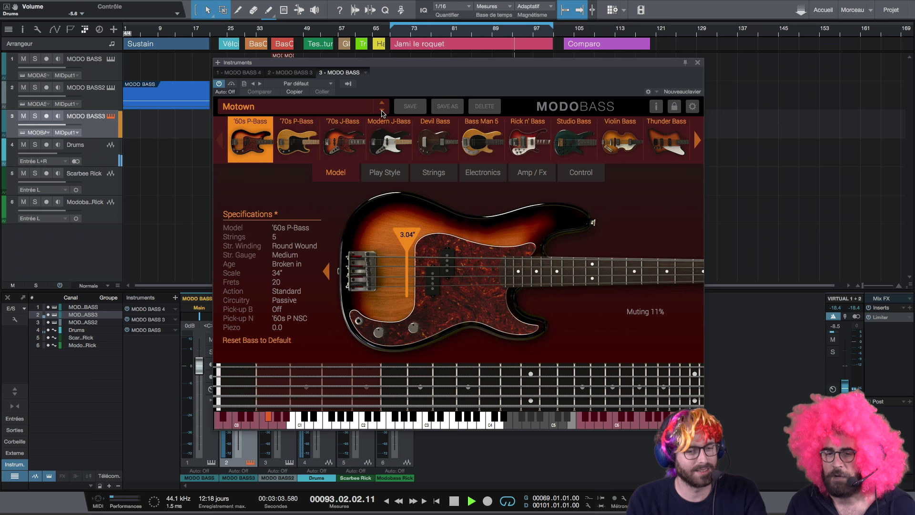
click(381, 113)
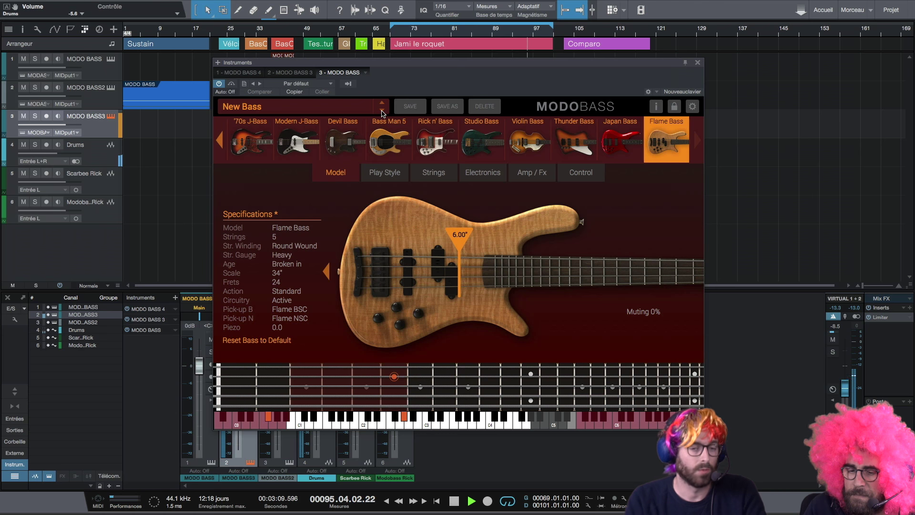
click(382, 112)
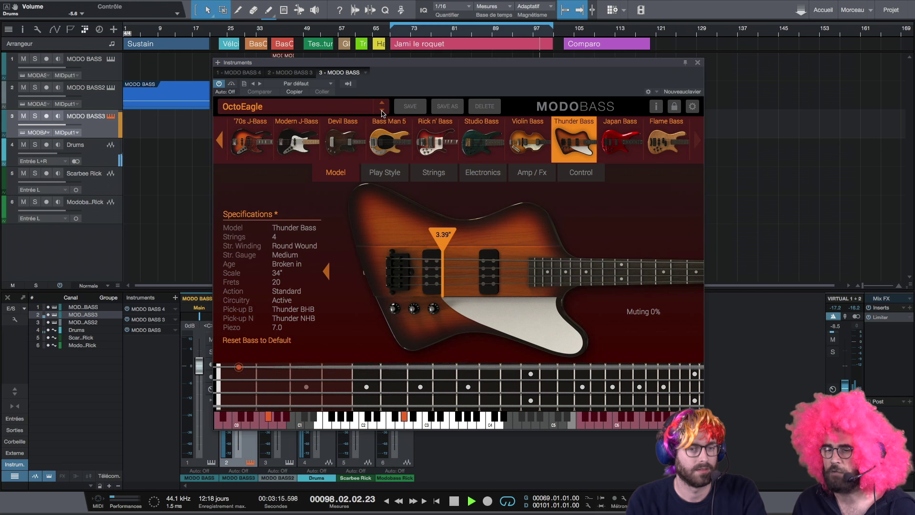
Audition the presets Old, But Good, P-Jam-a, PJ Bassy, Practice Bass, ProPrecision and R&B 5-String JB during playback.
click(382, 112)
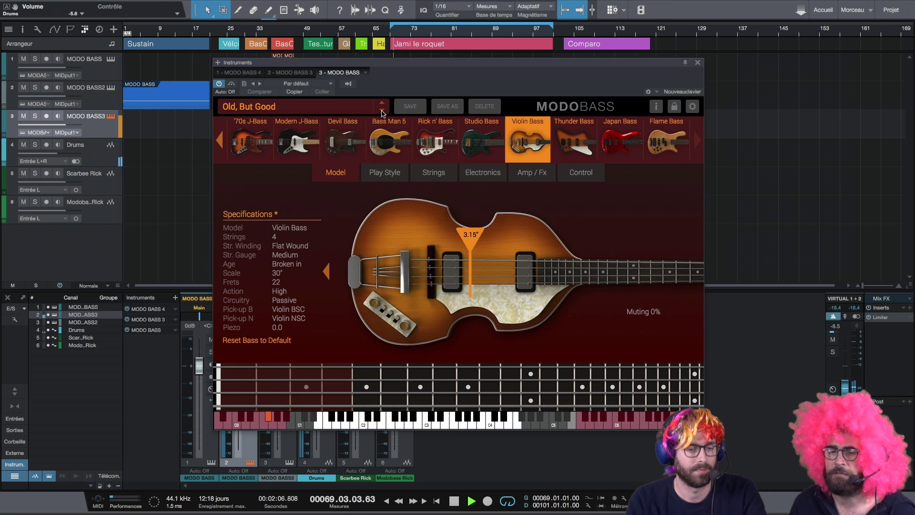
click(382, 111)
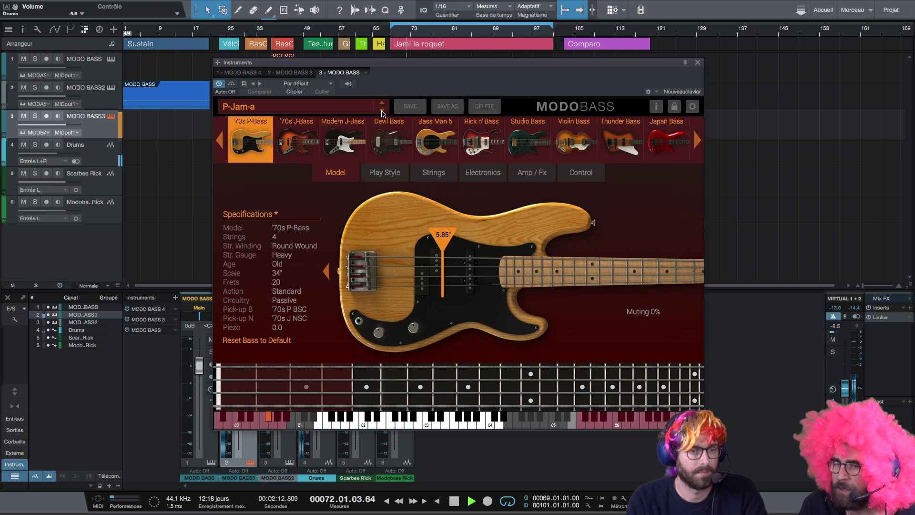
click(382, 113)
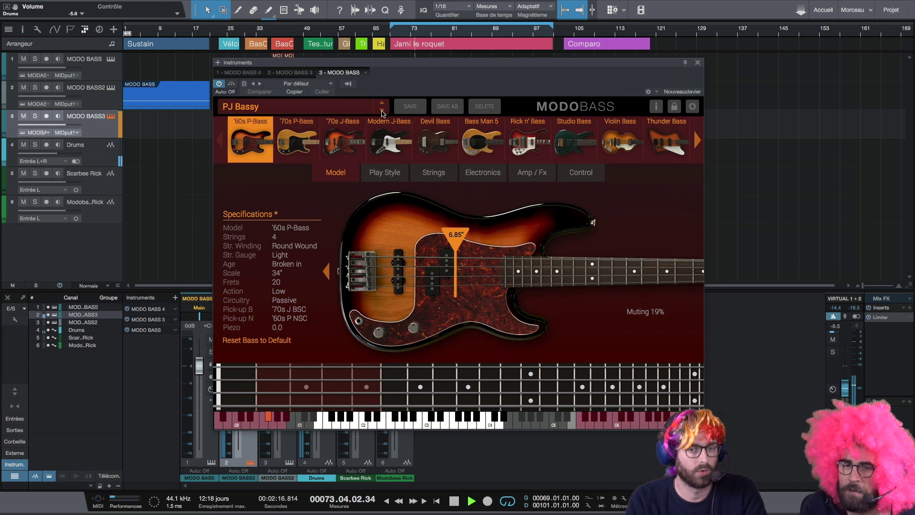
click(382, 113)
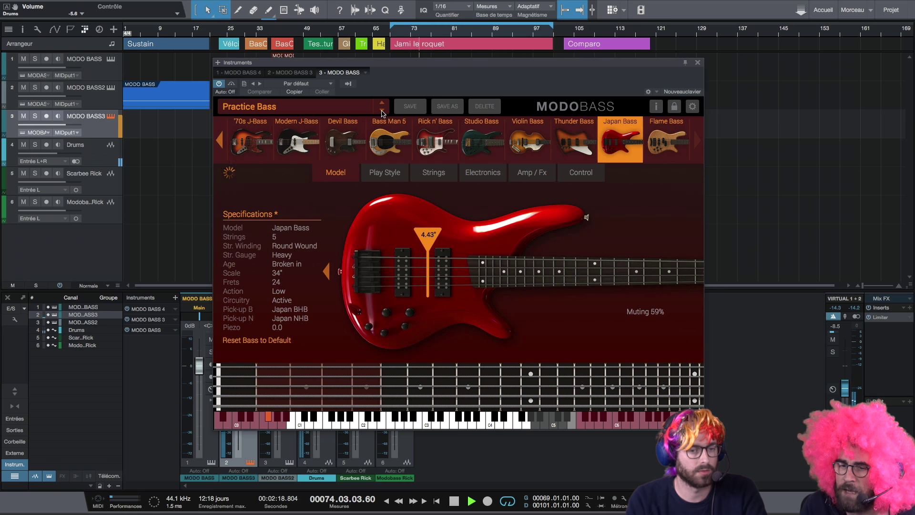
click(382, 113)
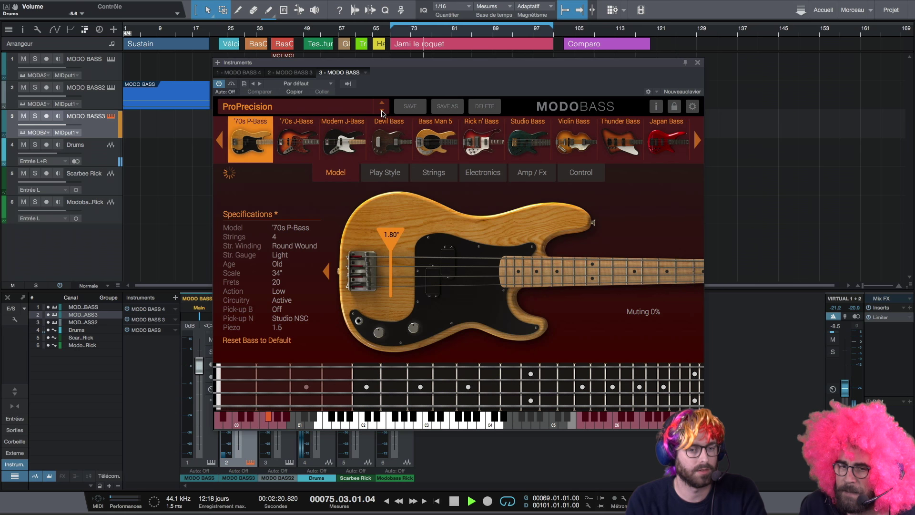
click(381, 113)
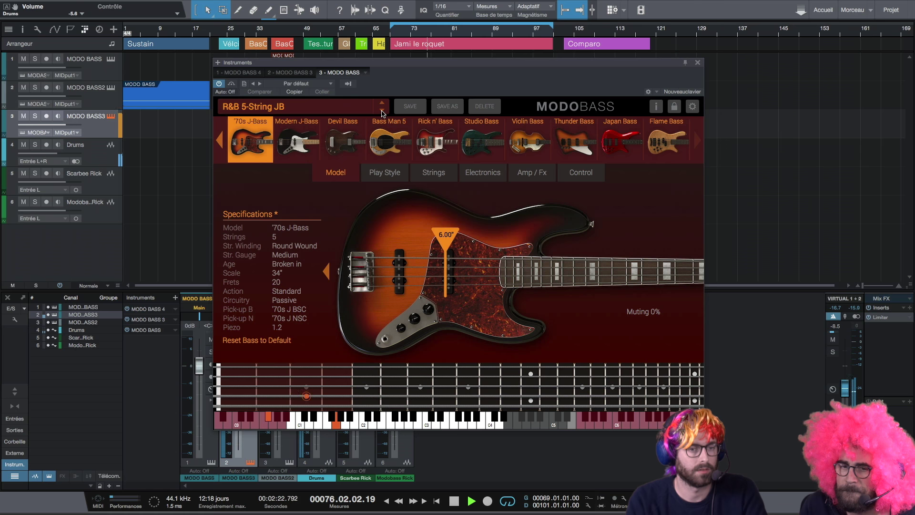
Continue through the finger presets RageFive, Really Low, RoadWorn, StageMaster and Stepanyan 5 while the loop plays.
click(382, 113)
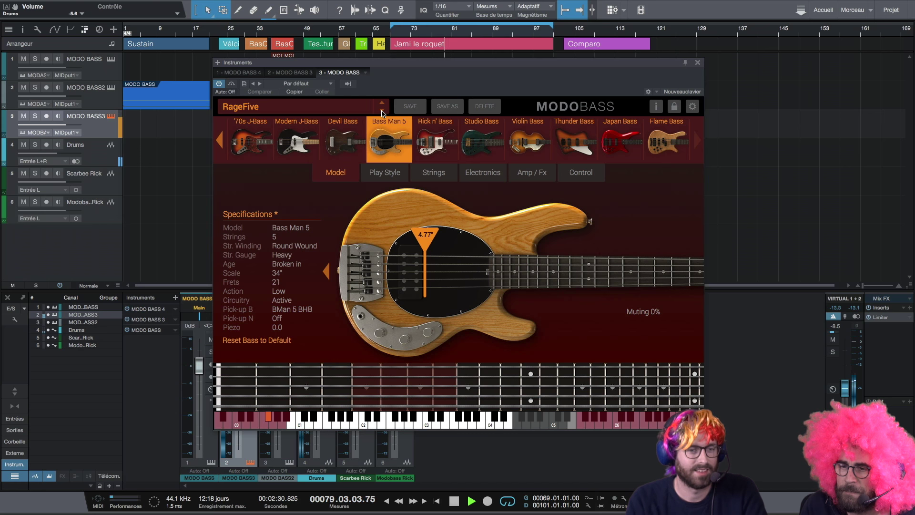
click(382, 112)
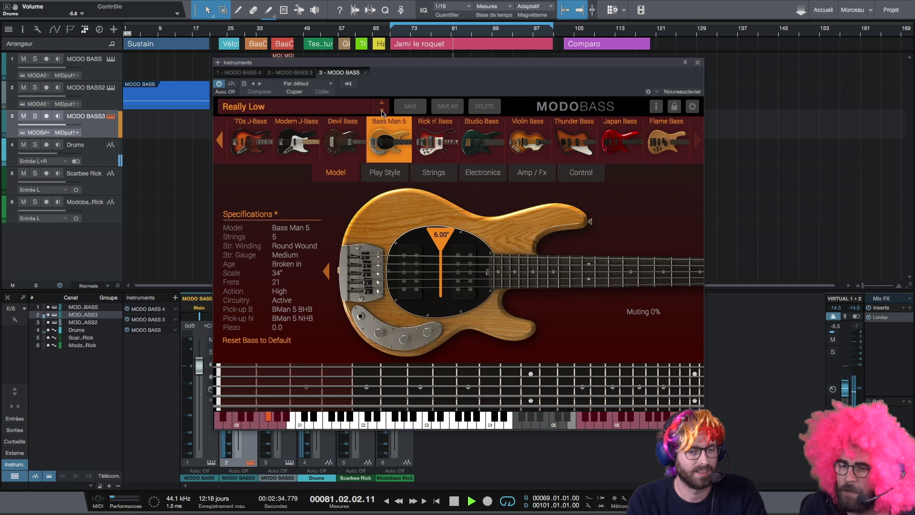
click(382, 111)
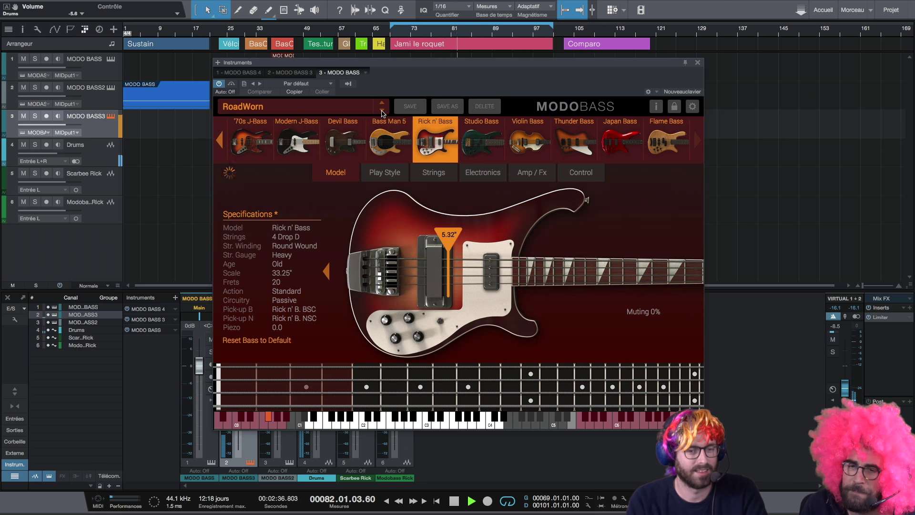
click(382, 112)
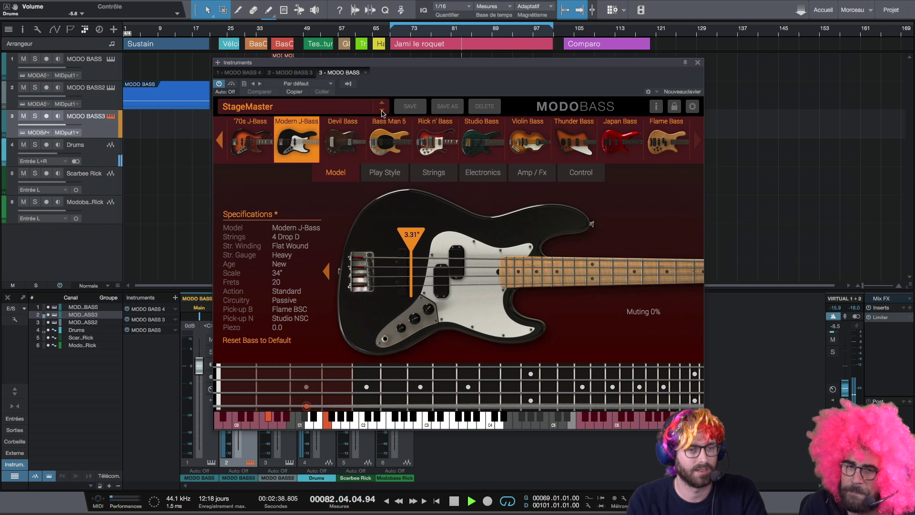
click(382, 112)
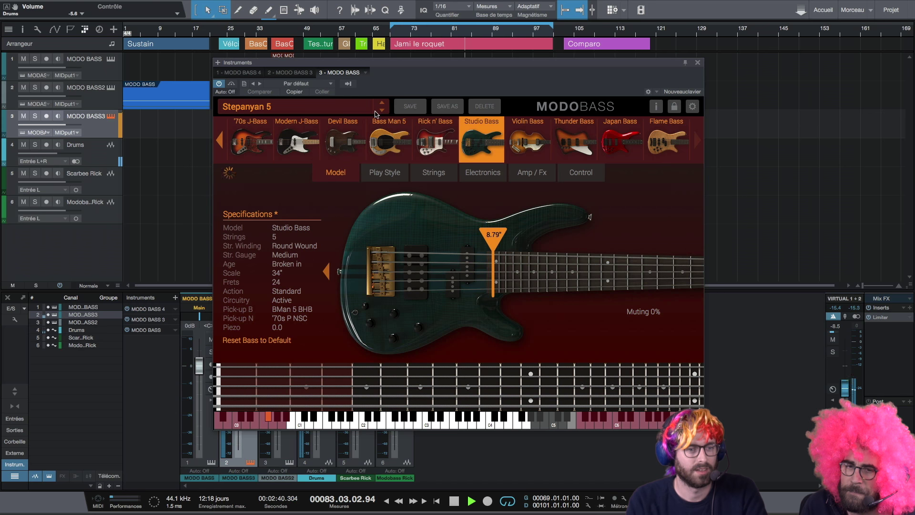
Skip ahead to the finger preset Sub Violin, audition it with The '50 and The Amp Destroyer, and stop playback.
click(332, 111)
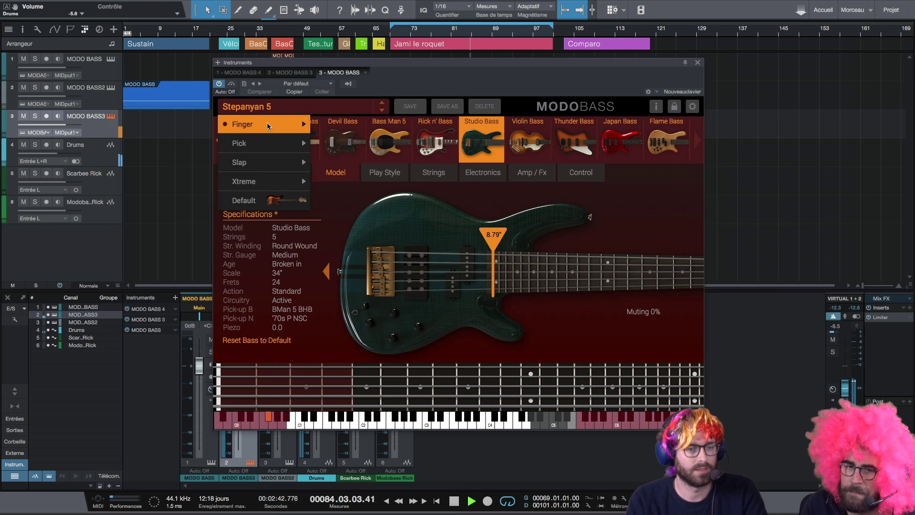
mouse_move(268, 124)
scroll(333, 286, down, 5)
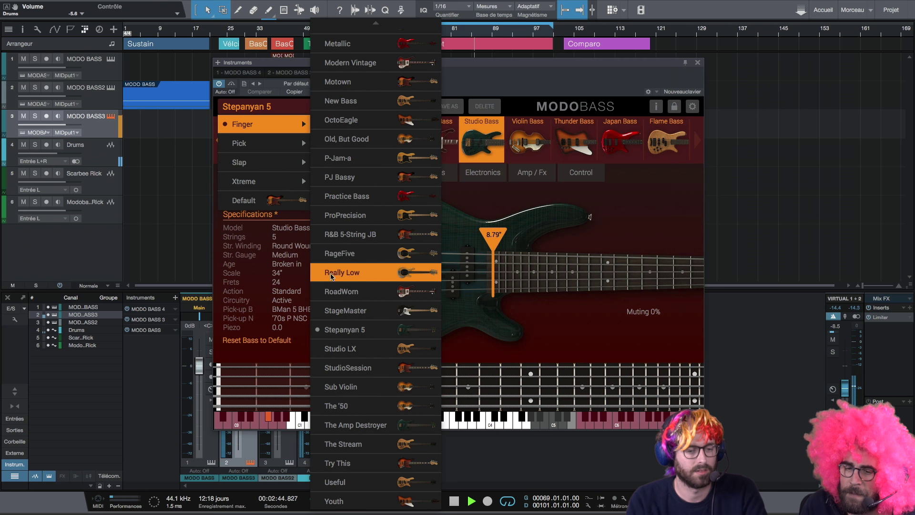
click(343, 387)
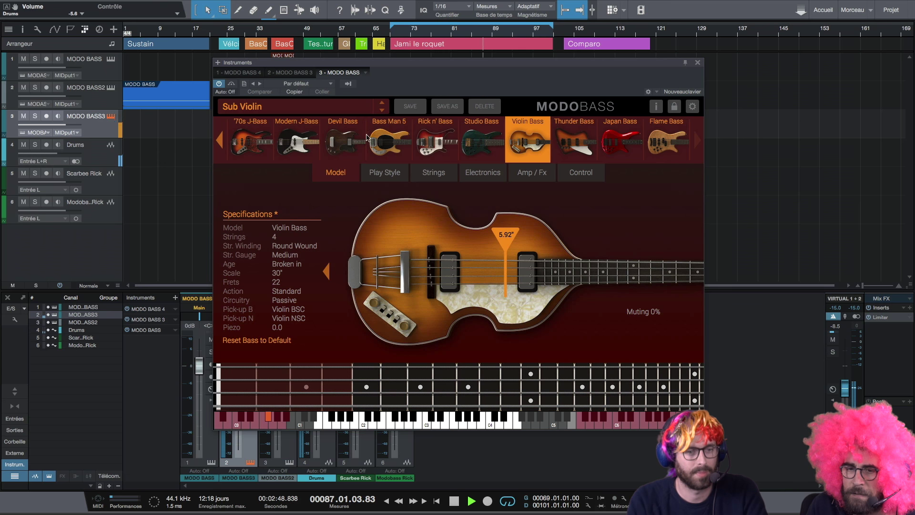
click(383, 111)
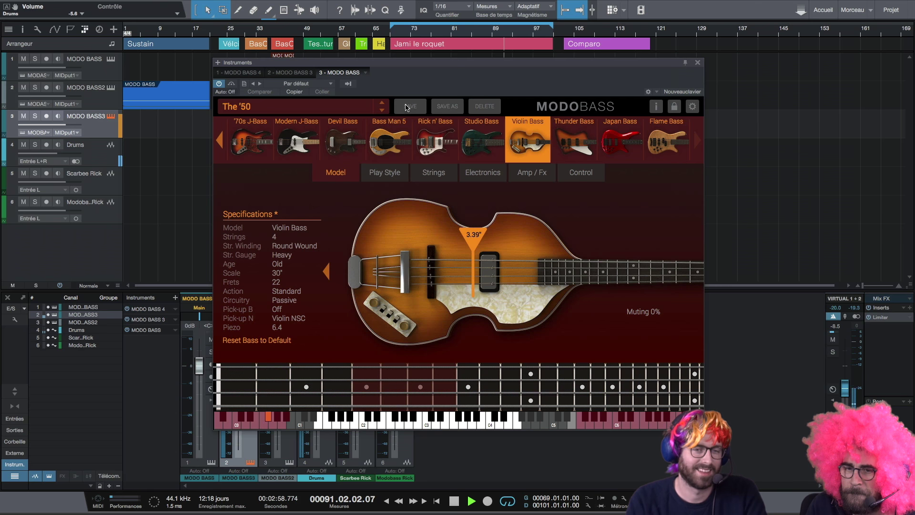
click(382, 110)
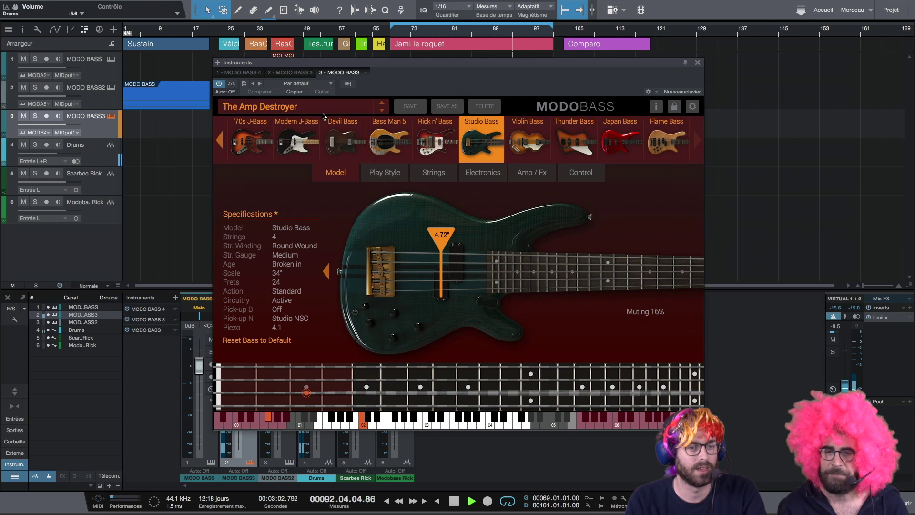
key(space)
Browse the preset lists of the Pick, Slap and Xtreme categories without loading any preset.
click(305, 112)
mouse_move(282, 119)
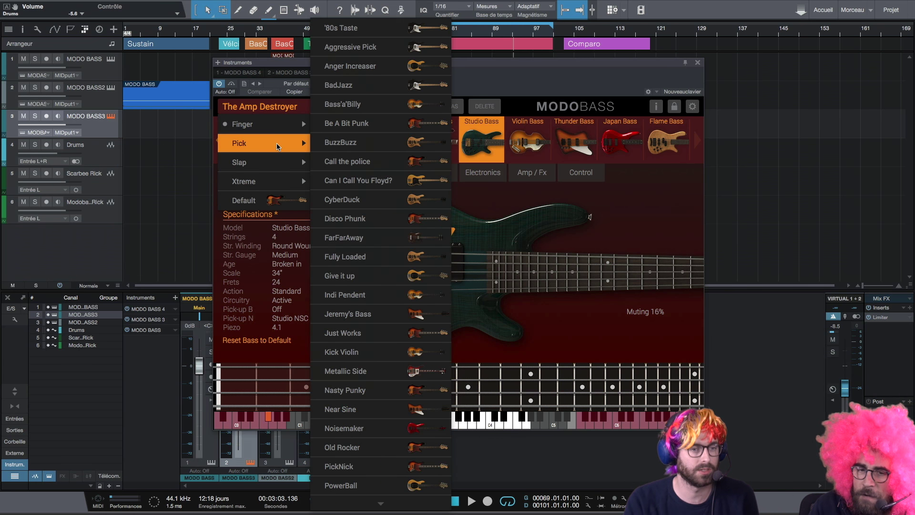
mouse_move(281, 162)
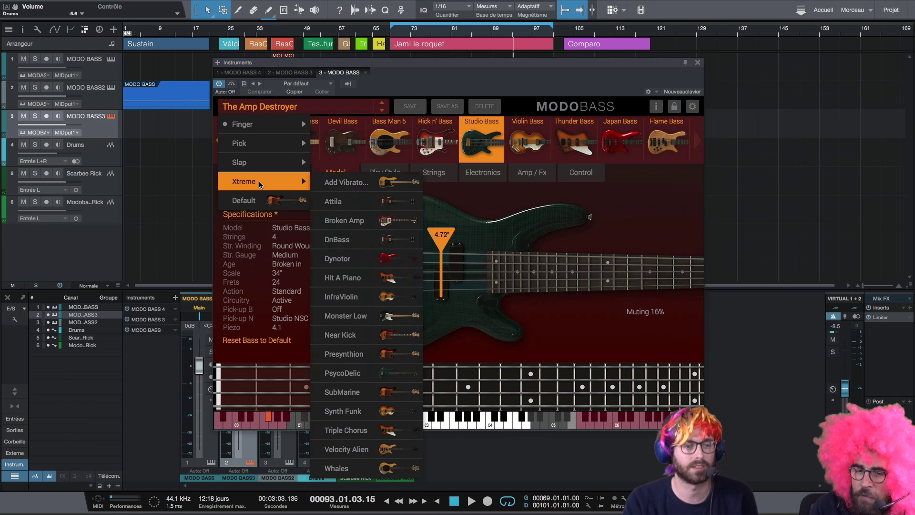
click(408, 80)
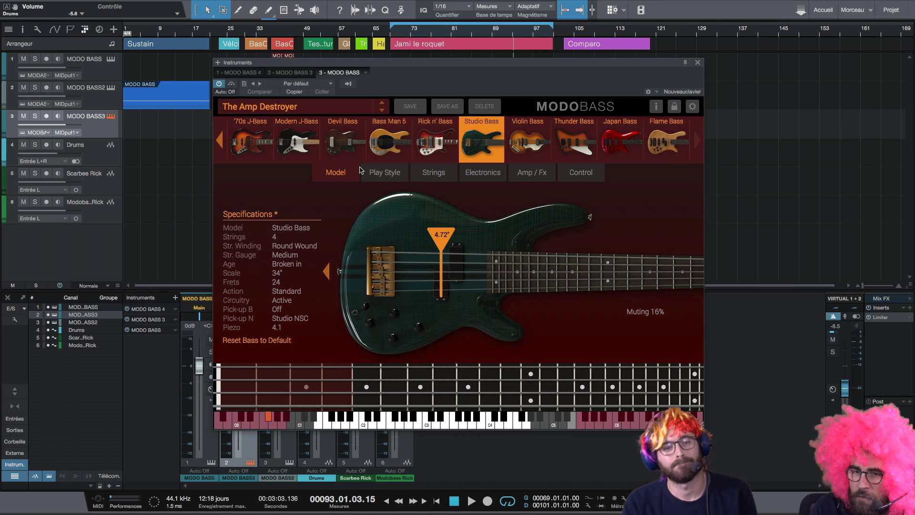
Load the Custom Jazz preset from the Finger category.
click(315, 110)
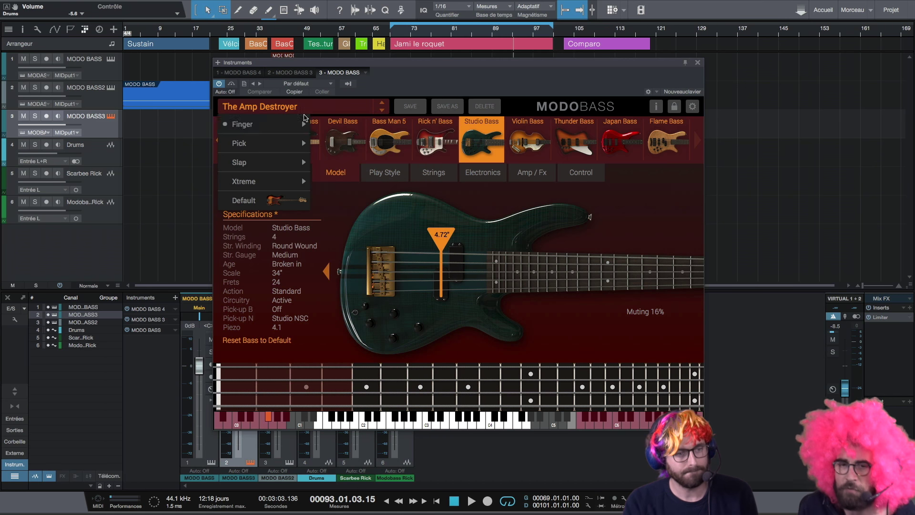
mouse_move(286, 124)
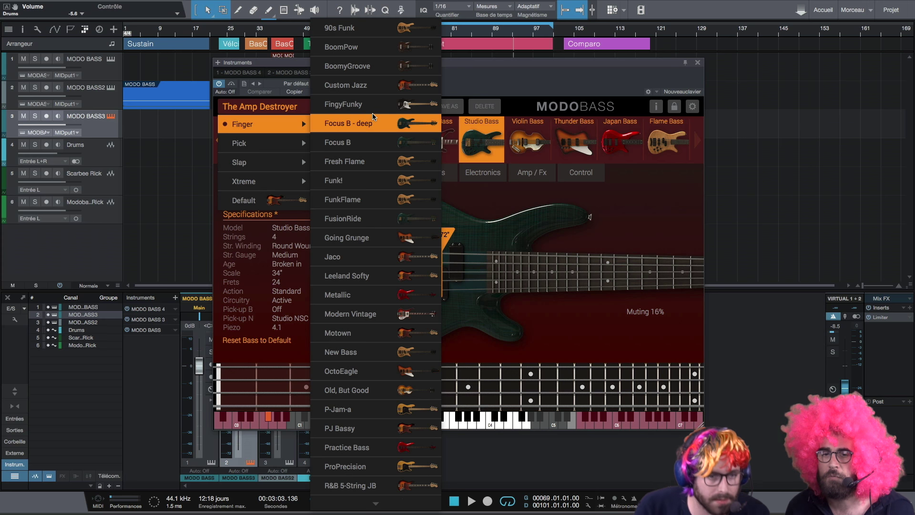
click(393, 88)
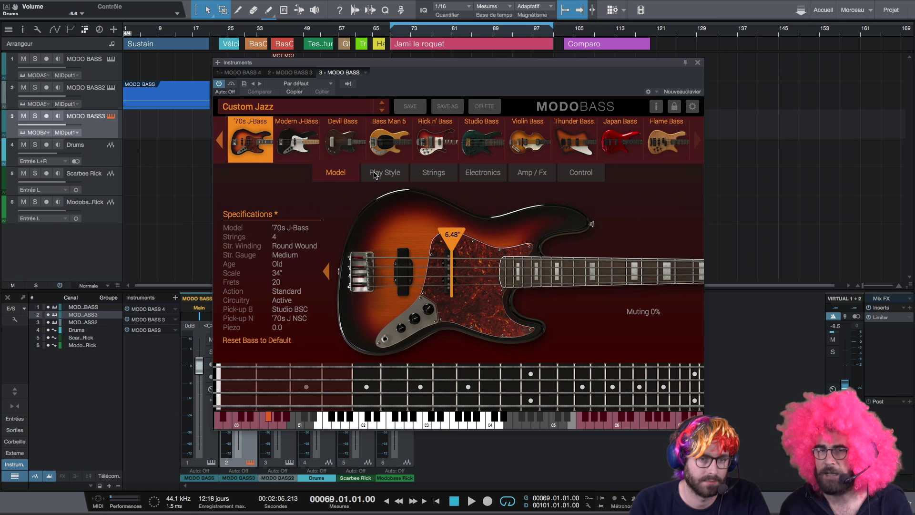
Move the plucking position of the '70s J-Bass toward the bridge to 1.80" and play the looped section.
mouse_move(442, 236)
mouse_down()
mouse_move(525, 244)
mouse_move(520, 236)
mouse_move(375, 245)
mouse_up()
key(space)
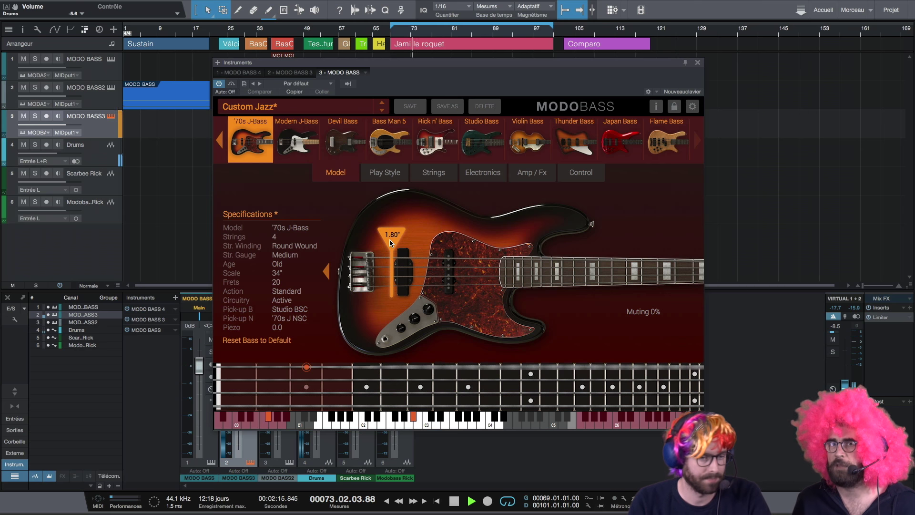
Move the plucking position of the '70s J-Bass toward the neck to 6.59" and stop playback.
mouse_move(390, 241)
mouse_down()
mouse_move(523, 247)
mouse_move(453, 246)
mouse_up()
key(space)
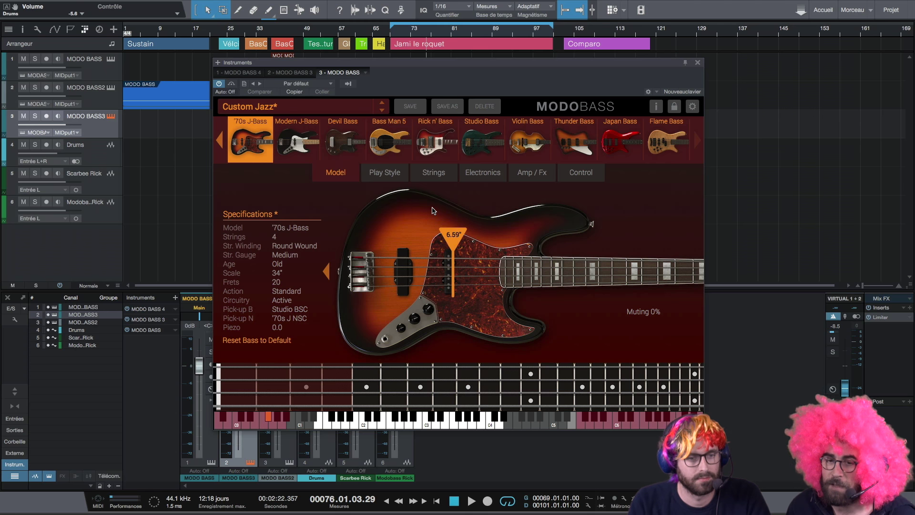
Open the Play Style settings and audition the Pick and Slap styles over the loop before returning to Finger.
click(387, 173)
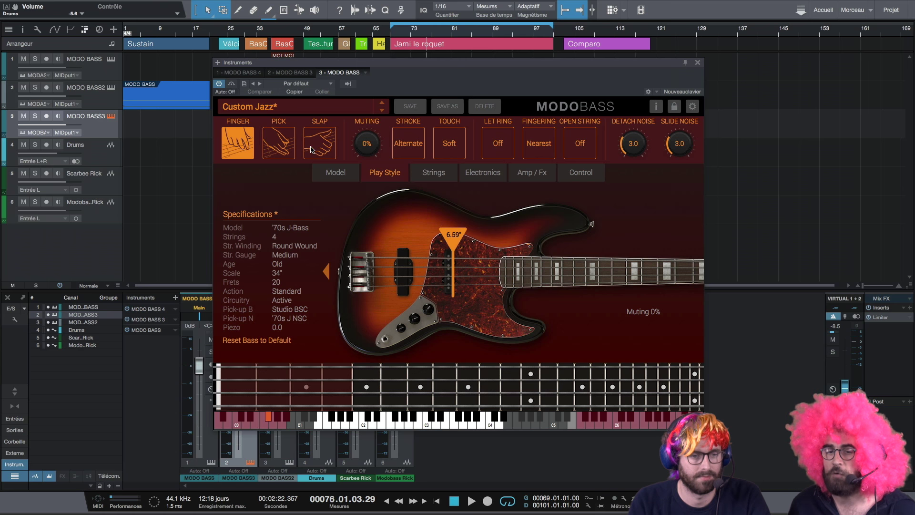
key(space)
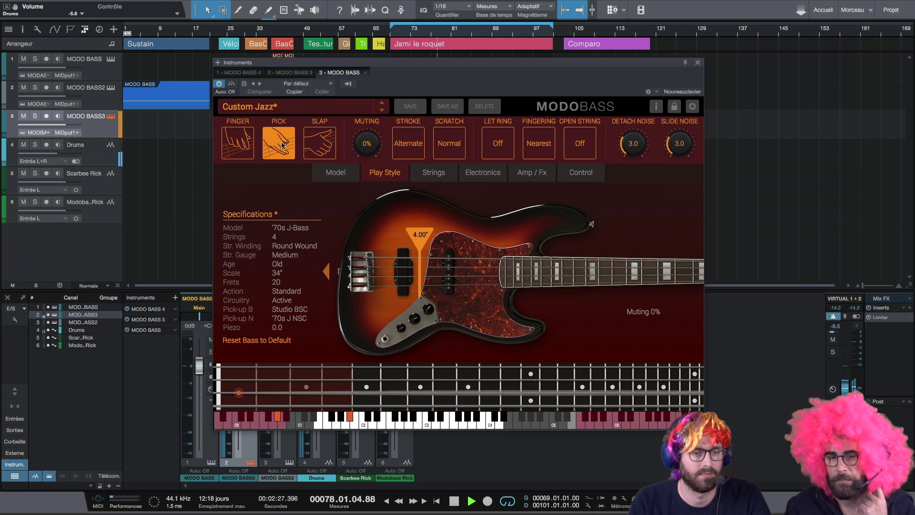
click(312, 147)
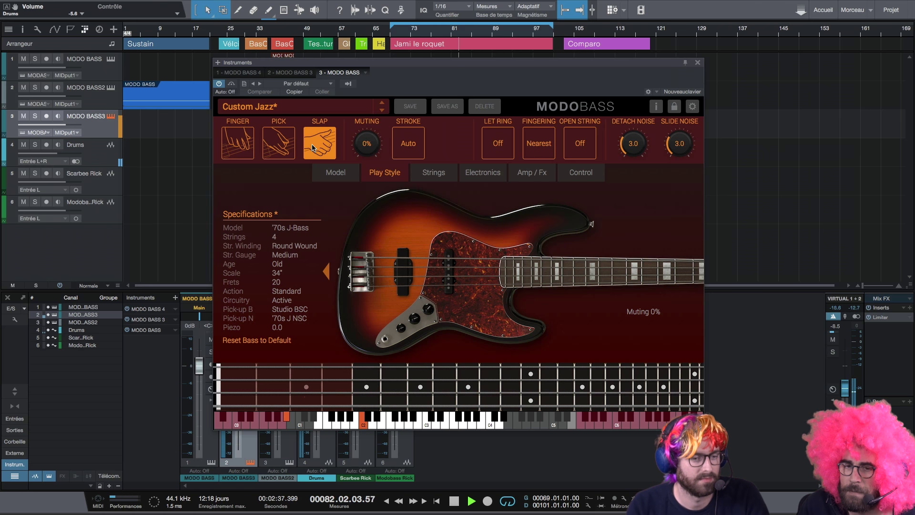
click(233, 145)
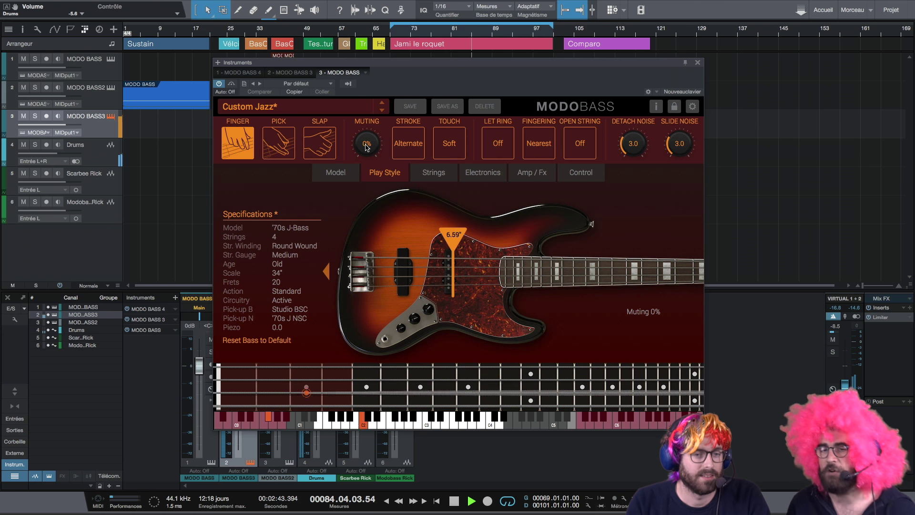
Raise the Muting of the finger style to 90% while the loop plays.
drag(366, 145, 367, 124)
drag(375, 93, 387, 40)
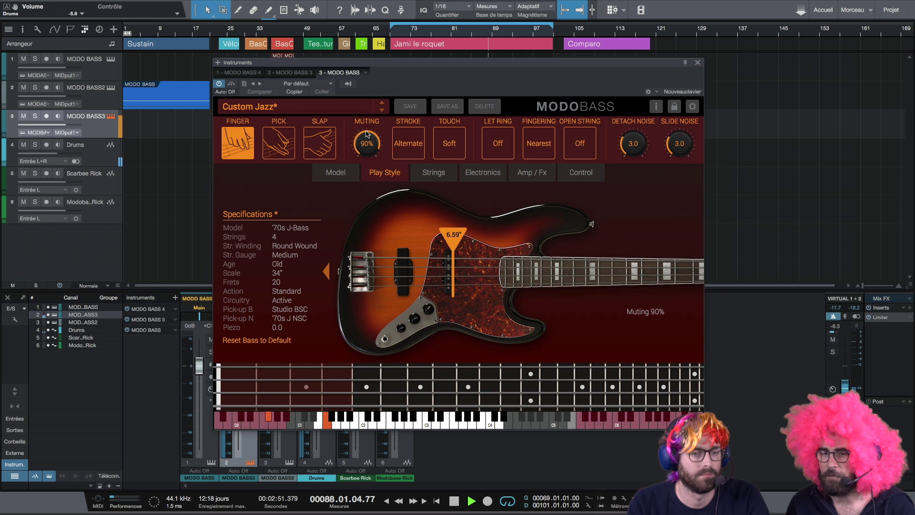
Uncover the mixer from behind the instrument window, mute the Drums channel, and move the window back.
drag(350, 62, 522, 86)
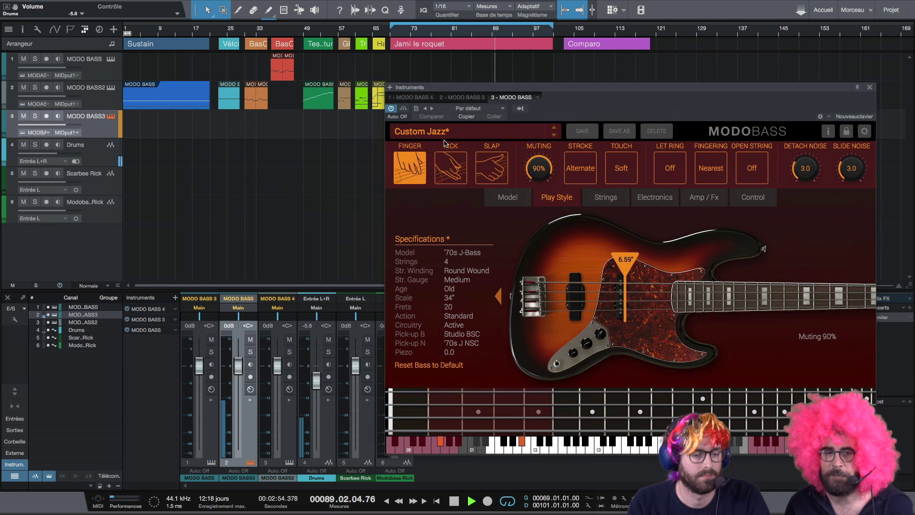
click(329, 340)
drag(498, 83, 353, 69)
Set Muting to 0%, stop playback and return to the loop start.
drag(397, 153, 380, 244)
key(space)
key(KP_1)
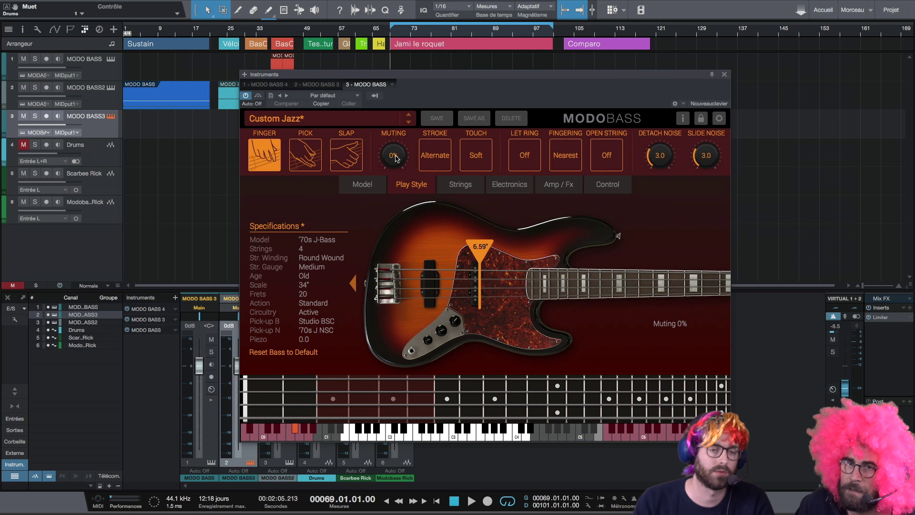
Play the bass without drums, sweep Muting up to 100% and back to 0%, and stop playback.
key(space)
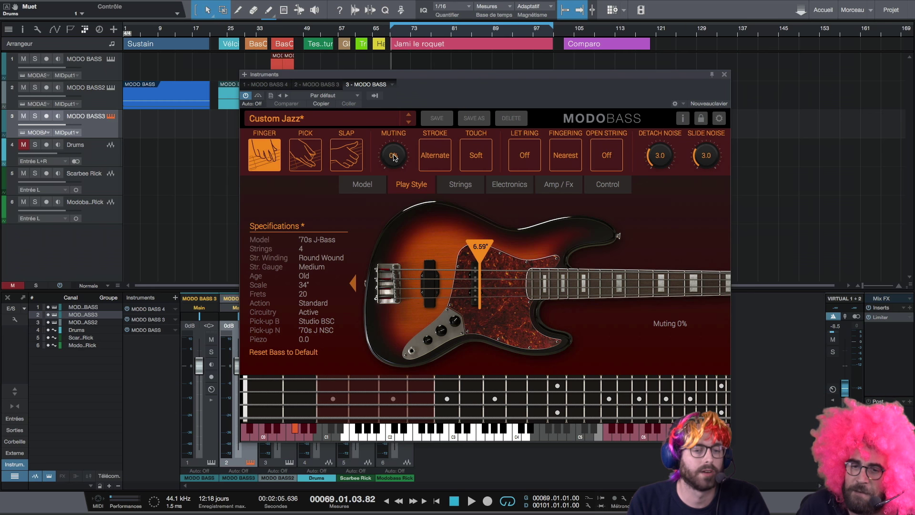
key(space)
drag(395, 165, 400, 146)
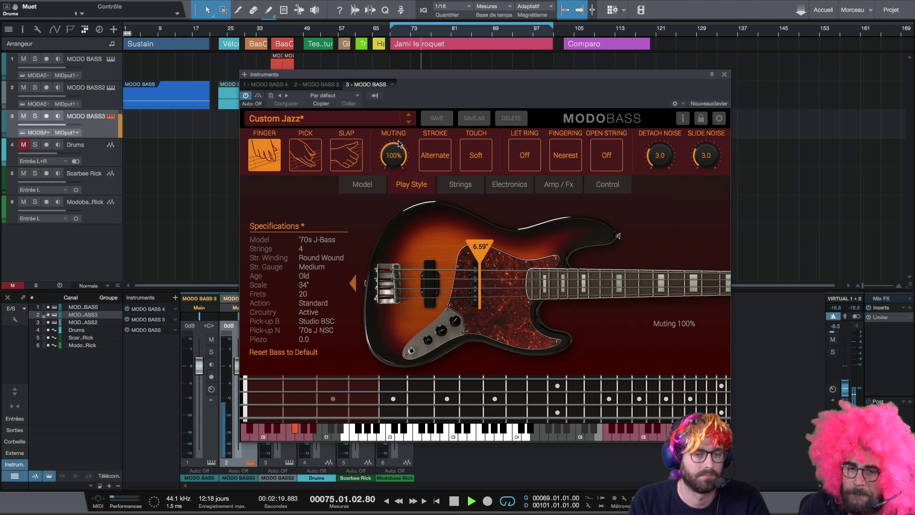
drag(418, 186, 379, 279)
key(space)
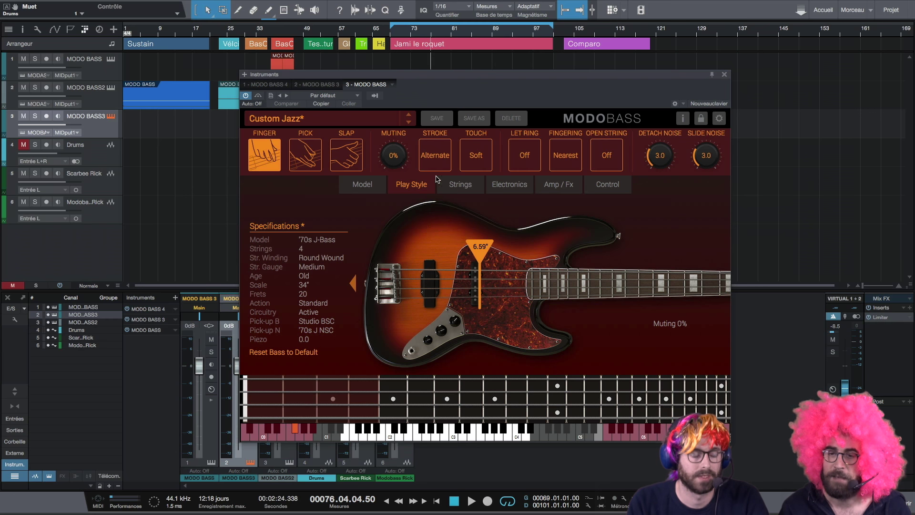
Cycle the finger style's Stroke through Index and Middle twice, ending on Alternate.
click(447, 162)
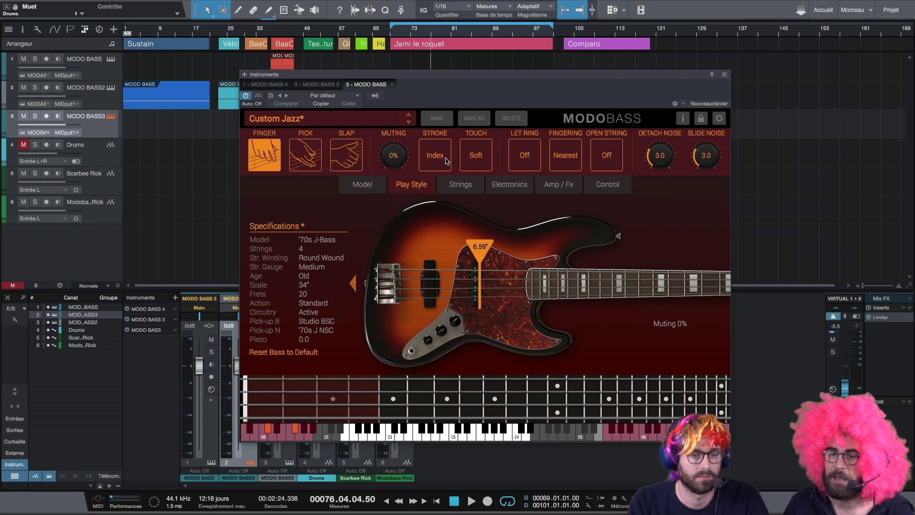
click(447, 161)
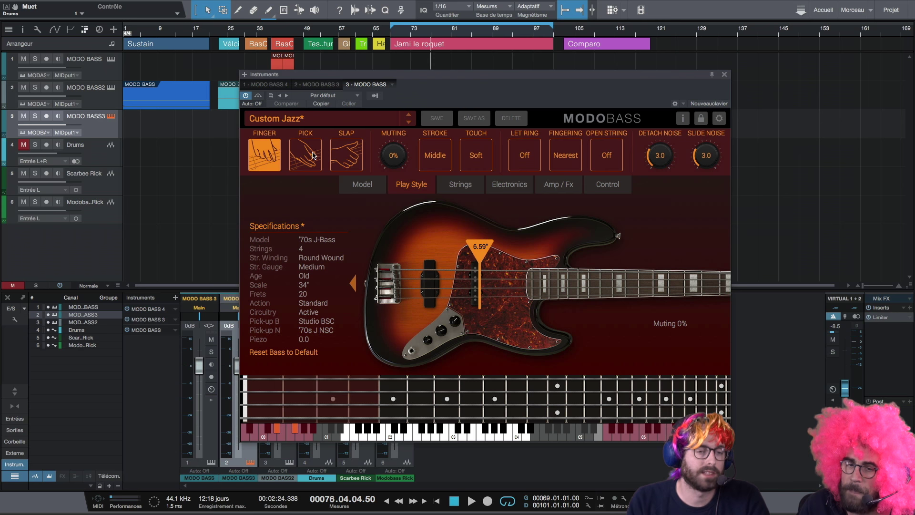
click(431, 164)
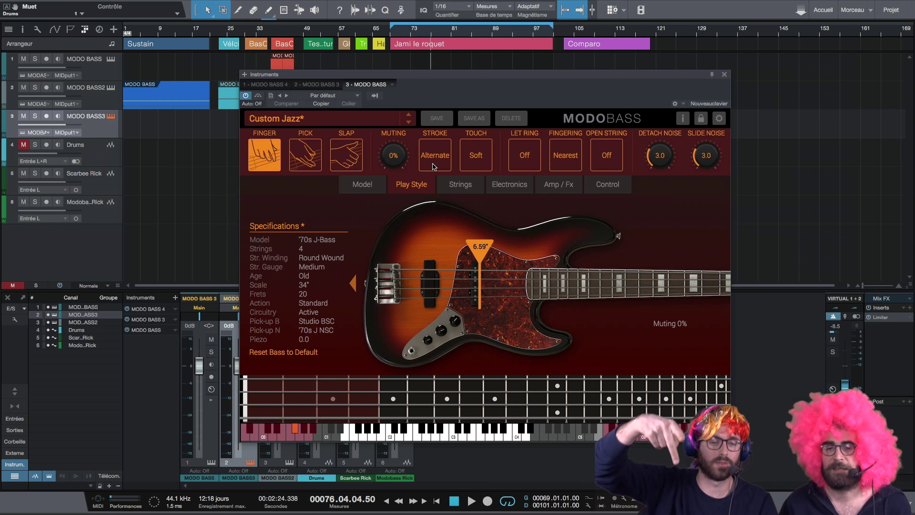
click(432, 165)
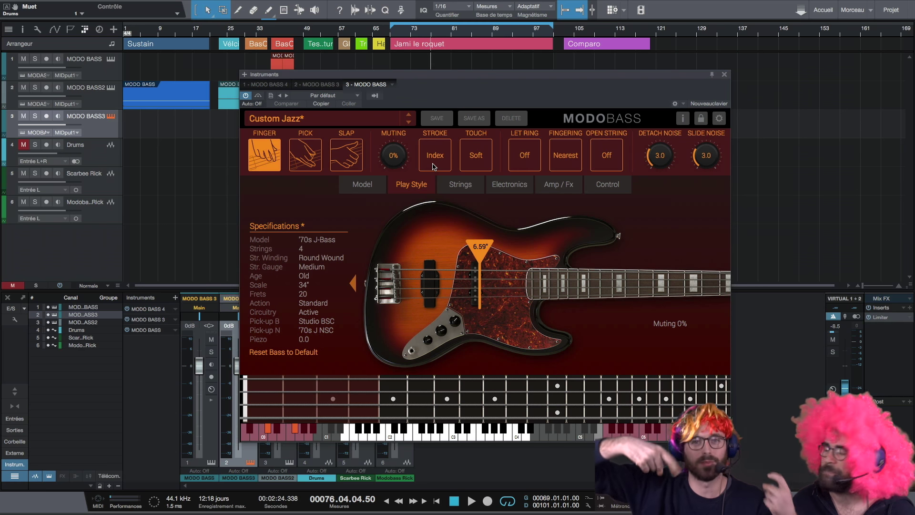
click(434, 166)
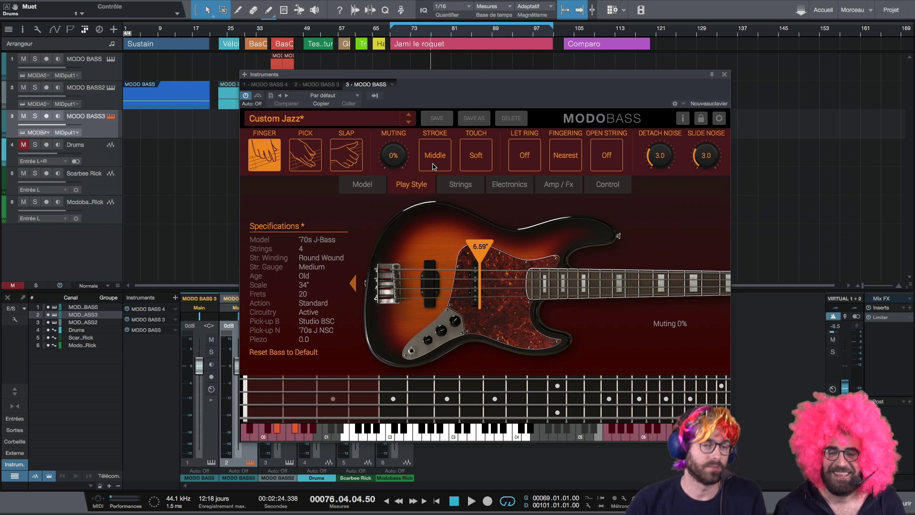
click(433, 166)
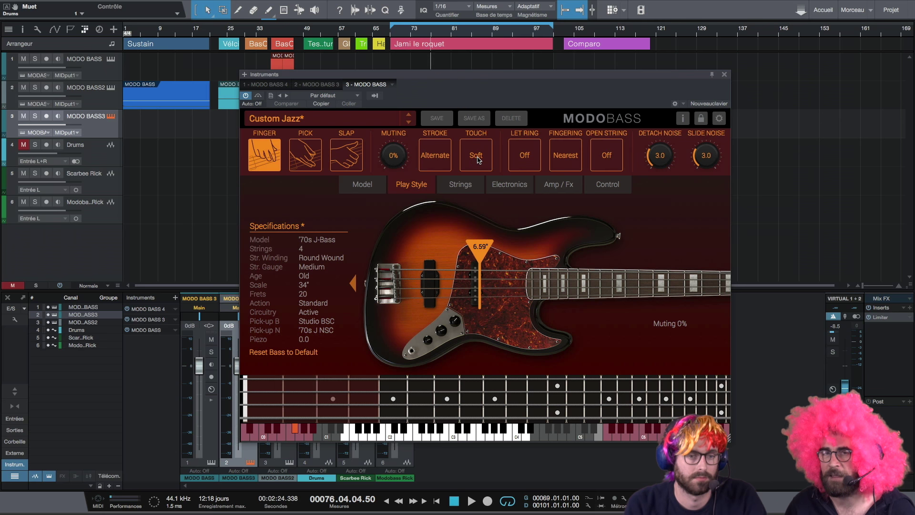
Select the Pick style and step through its Stroke options.
click(305, 158)
click(448, 168)
click(446, 163)
Select the Slap style and cycle its Stroke options, including Slap, back to Auto.
click(347, 160)
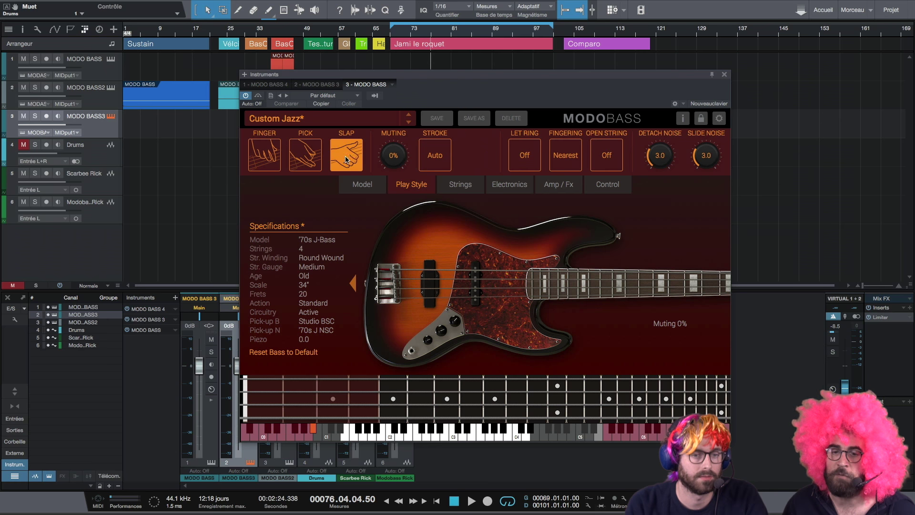
click(441, 163)
click(441, 164)
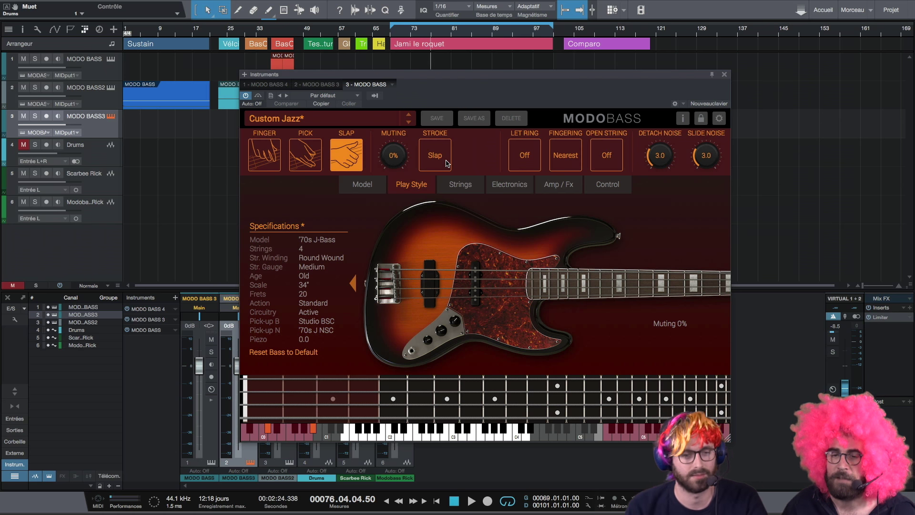
click(446, 163)
click(445, 163)
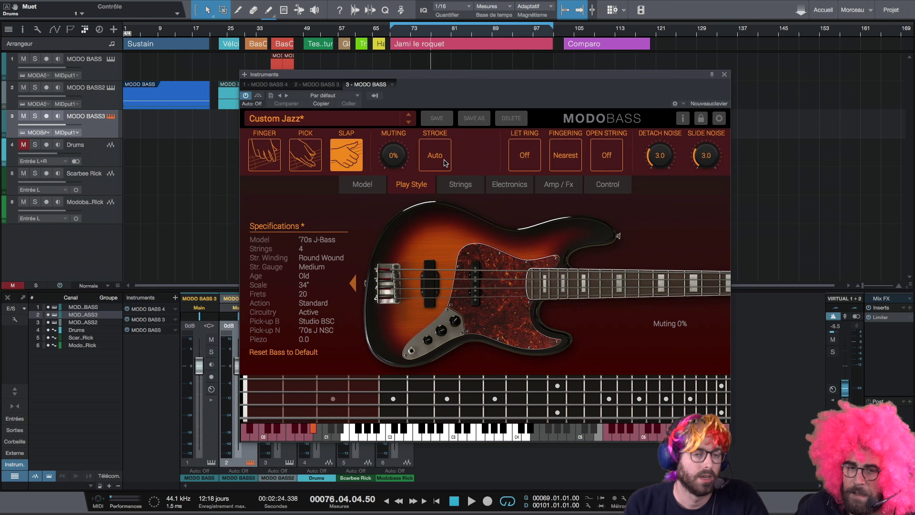
Return to the Finger style and compare Touch settings such as Hard during playback, ending on Soft.
click(253, 149)
click(479, 159)
click(484, 163)
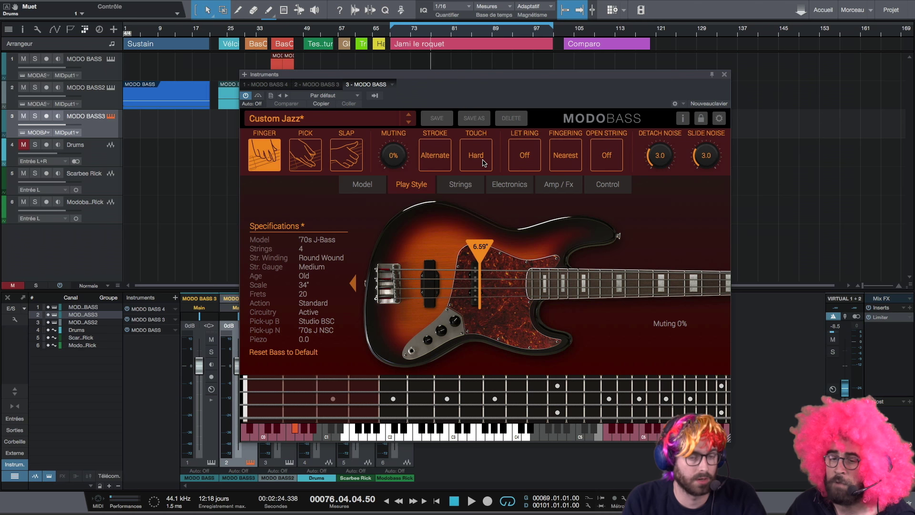
click(484, 163)
key(space)
click(484, 163)
click(483, 163)
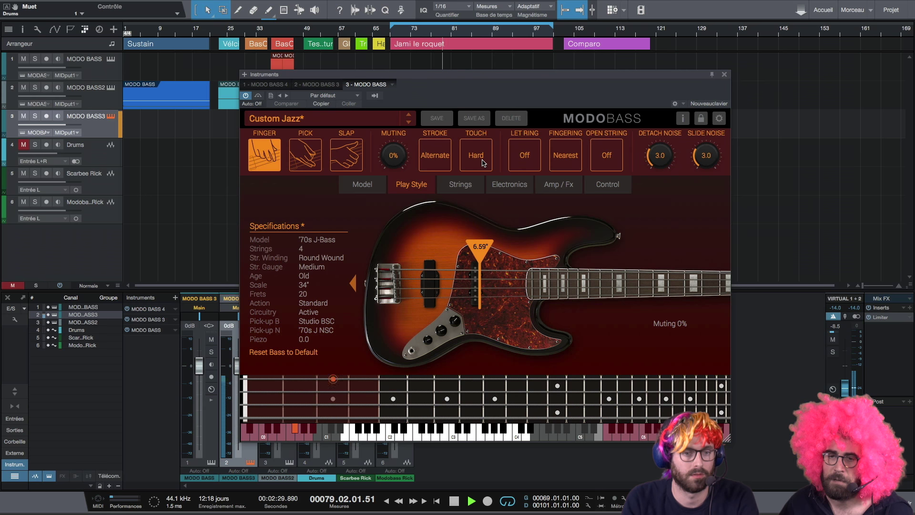
click(484, 163)
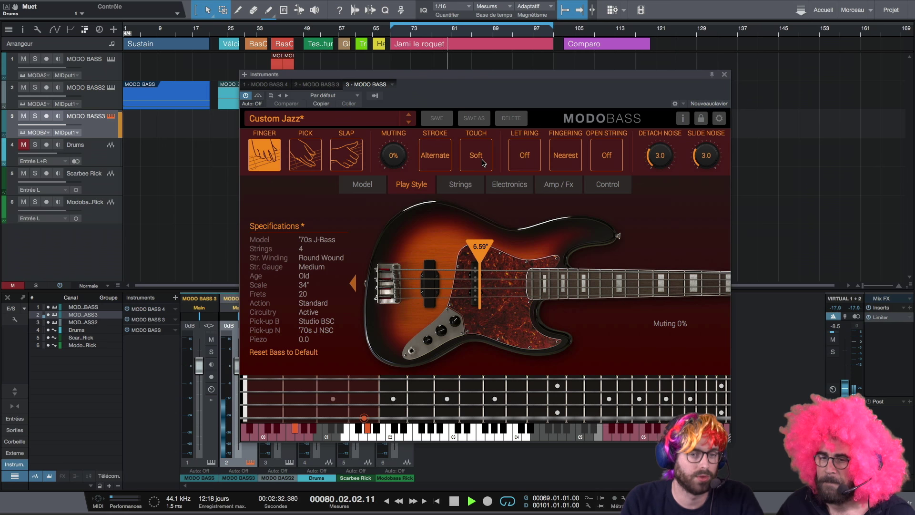
Turn Let Ring on while the loop plays and switch it off again.
click(523, 155)
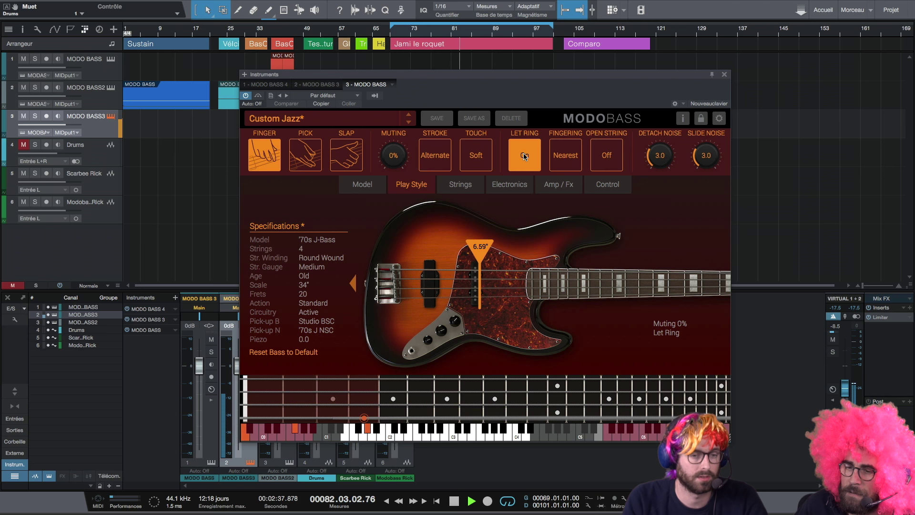
click(516, 156)
Stop playback, cycle Fingering through First Position and Easy back to Nearest, and try the Open String option.
click(564, 162)
key(space)
click(571, 164)
click(572, 163)
click(573, 164)
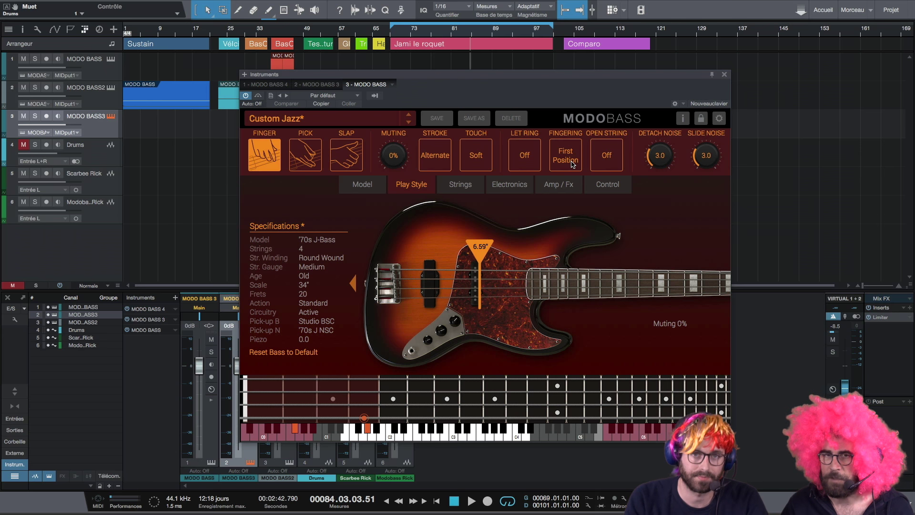
click(572, 164)
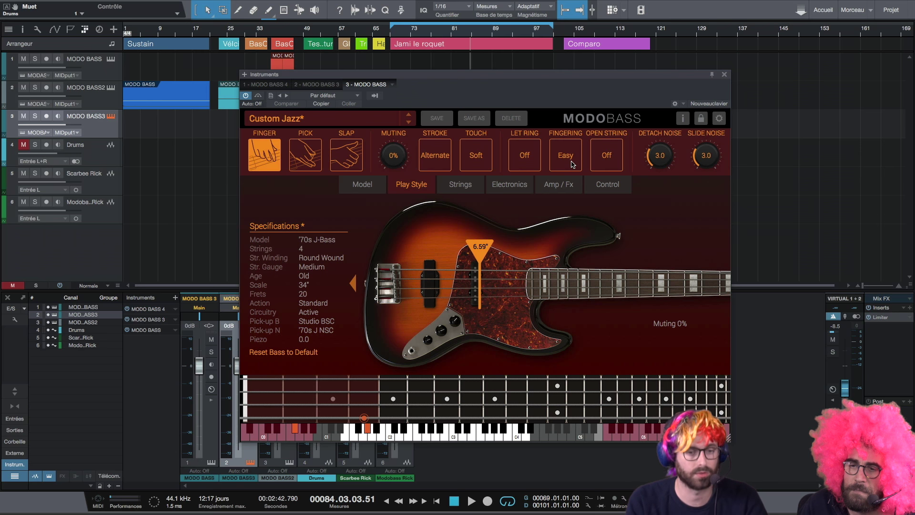
click(573, 164)
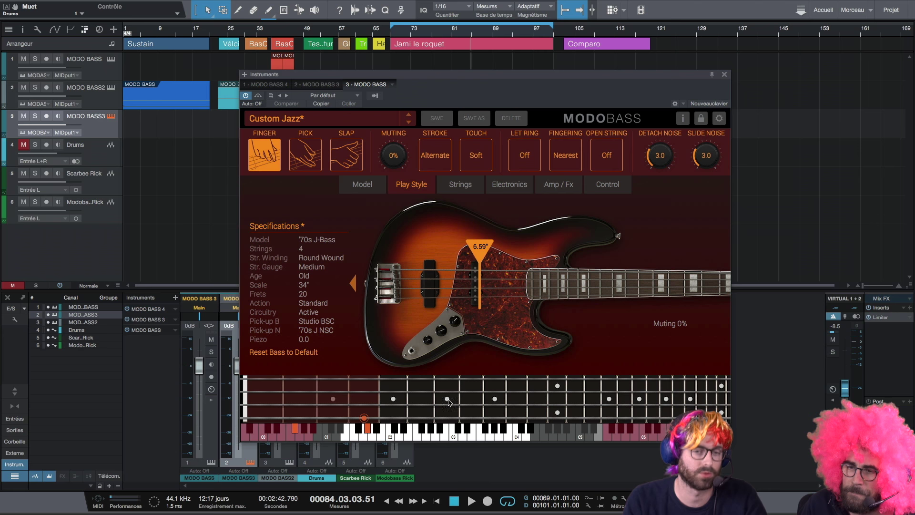
click(609, 162)
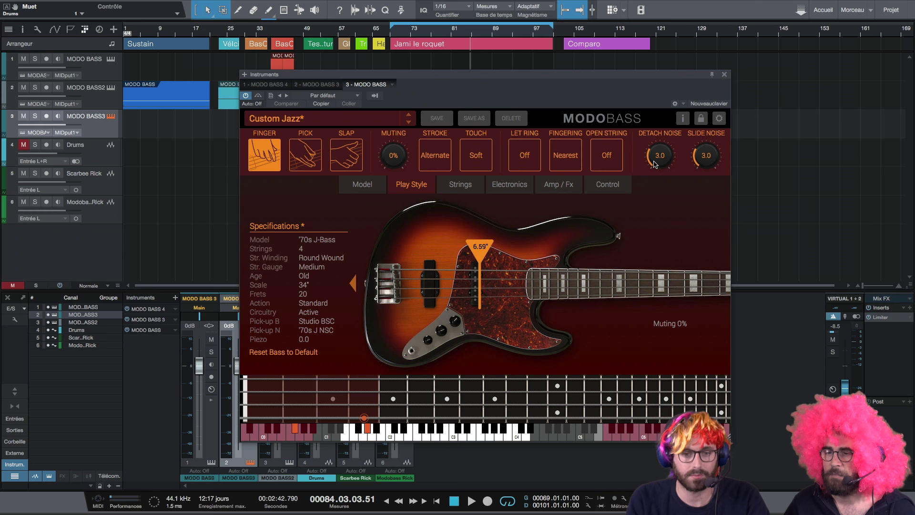
Play the loop, raise Detach Noise to 9.6 to hear its effect, and bring it down to 4.1.
key(space)
drag(665, 164, 670, 87)
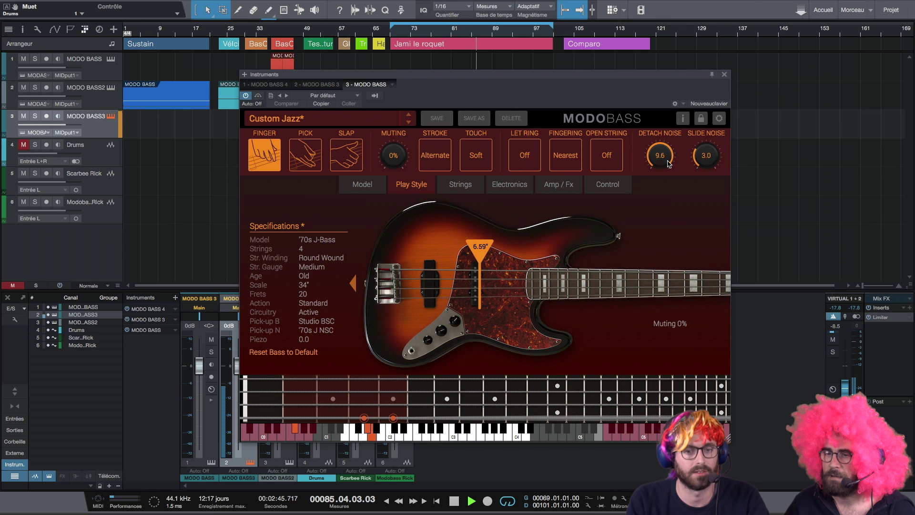
drag(661, 165, 649, 229)
Raise Slide Noise to 9.5, bring it down to 4.3, then stop playback and return to the loop start.
drag(706, 155, 708, 125)
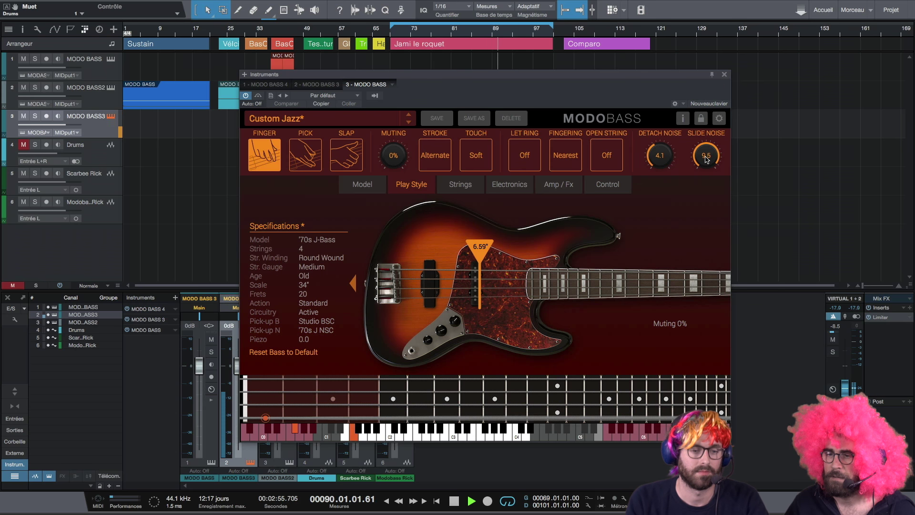
drag(706, 160, 706, 184)
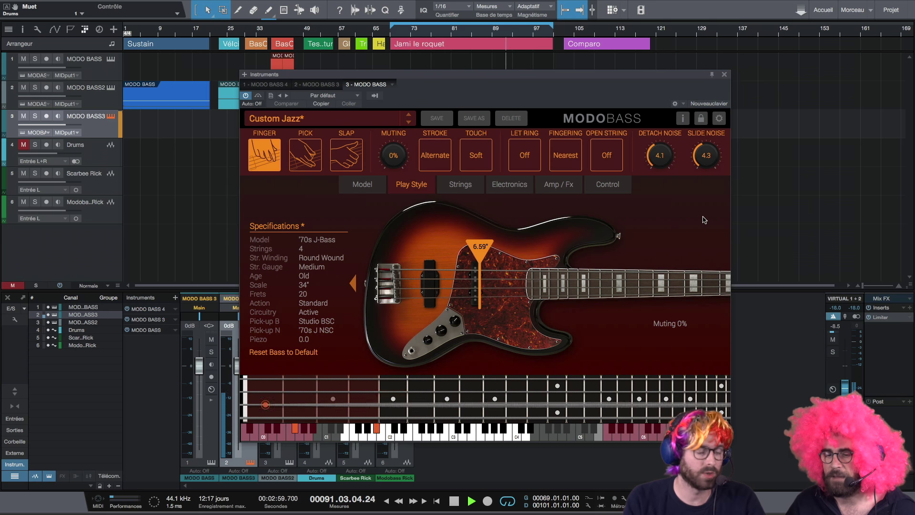
key(space)
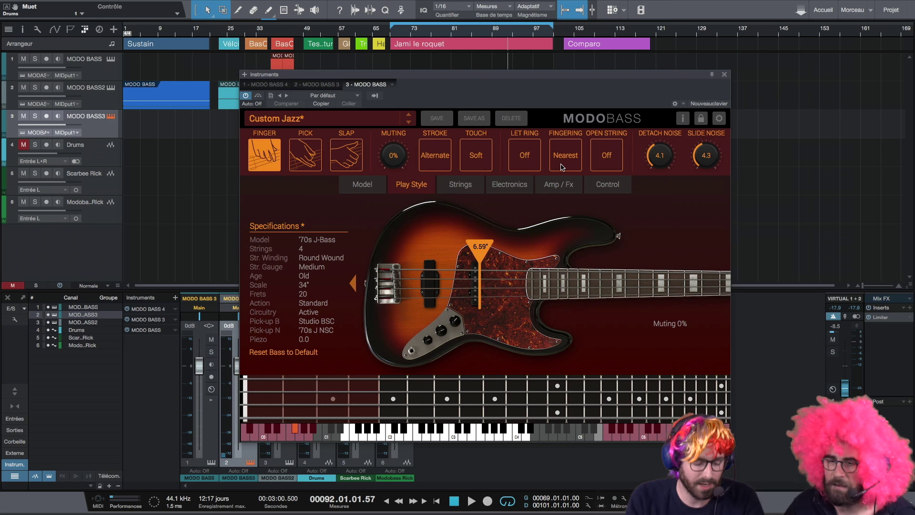
key(KP_1)
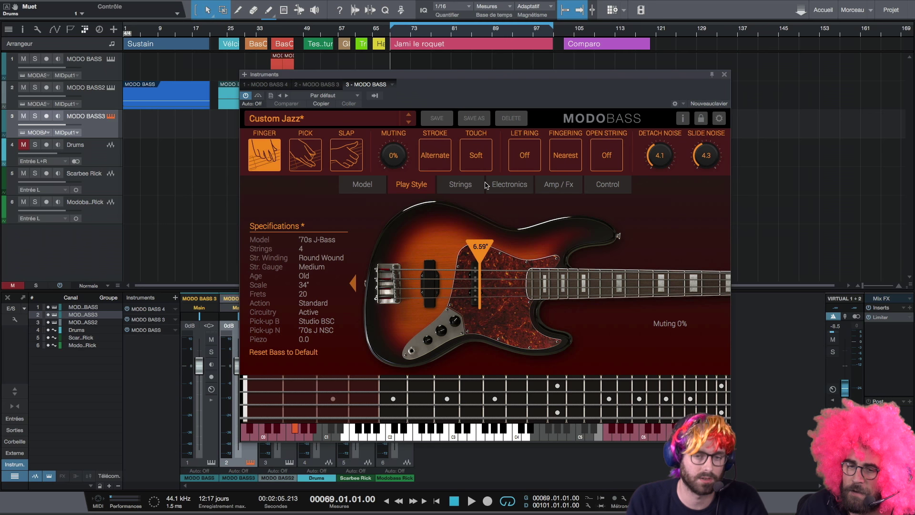
Open the Strings settings and set the number of strings to 5.
click(460, 184)
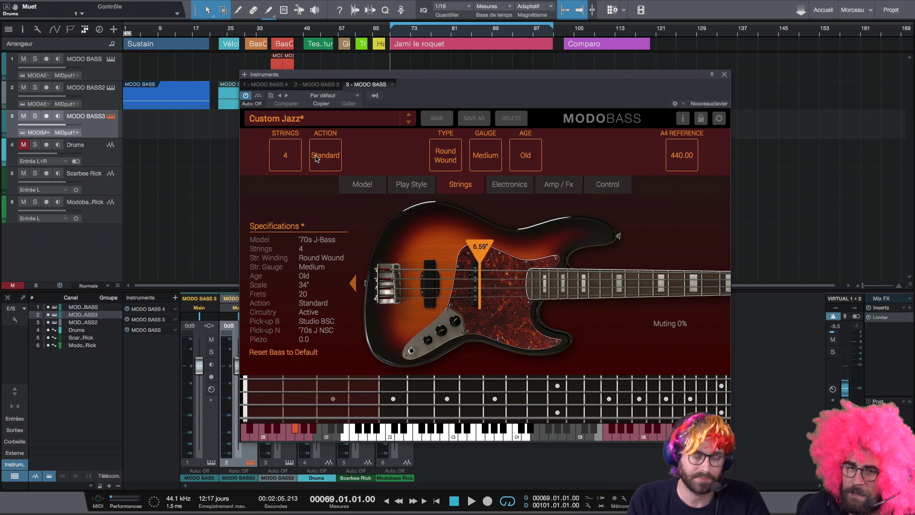
click(287, 157)
click(295, 162)
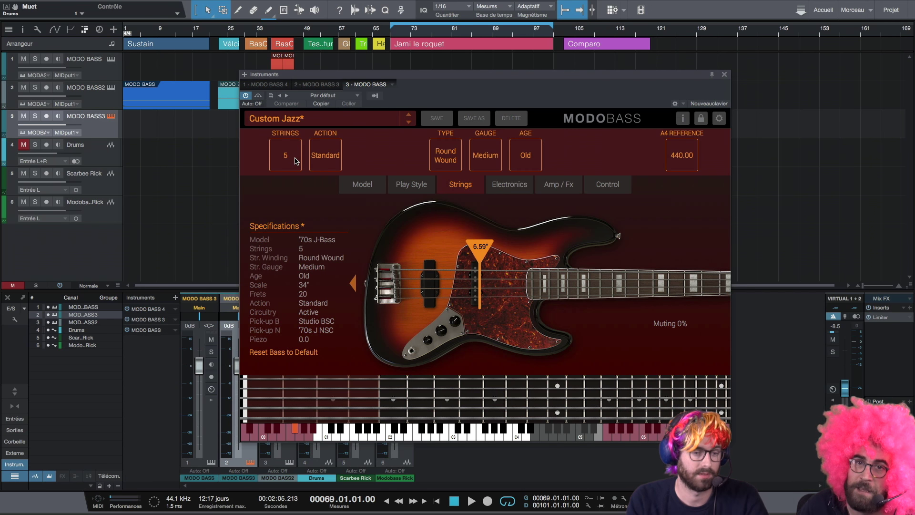
Cycle the number of strings through 4 Drop D and 4, and return it to 5.
click(295, 161)
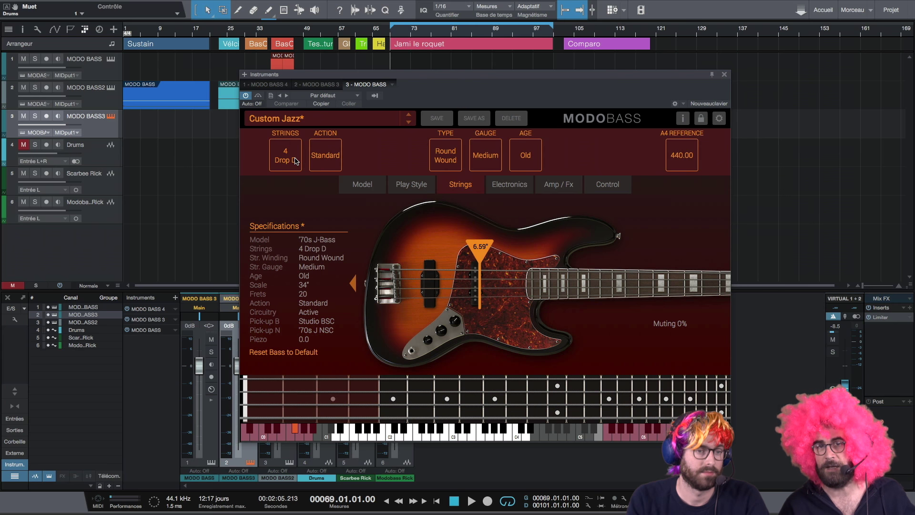
click(291, 162)
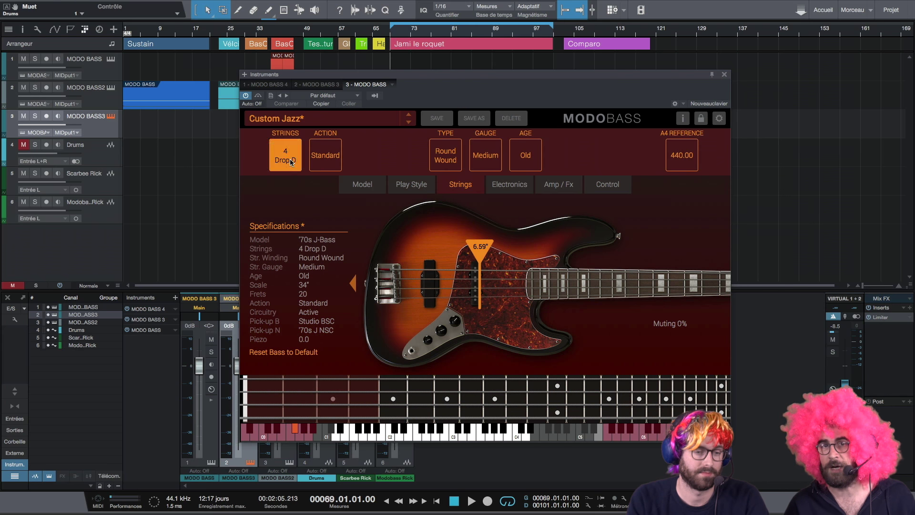
click(290, 161)
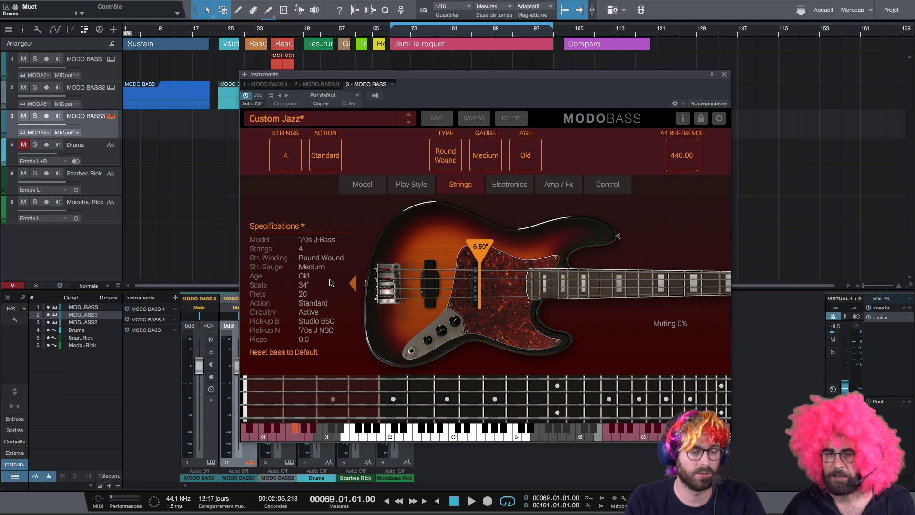
click(285, 157)
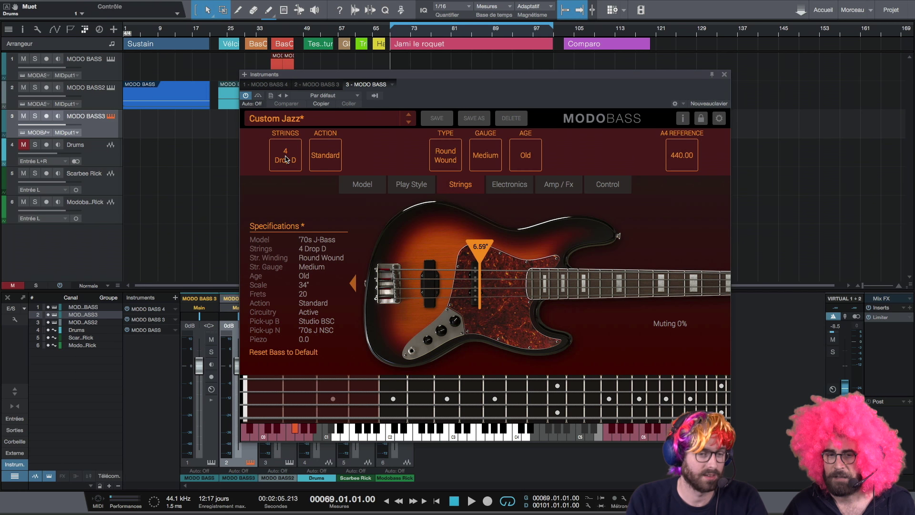
click(285, 157)
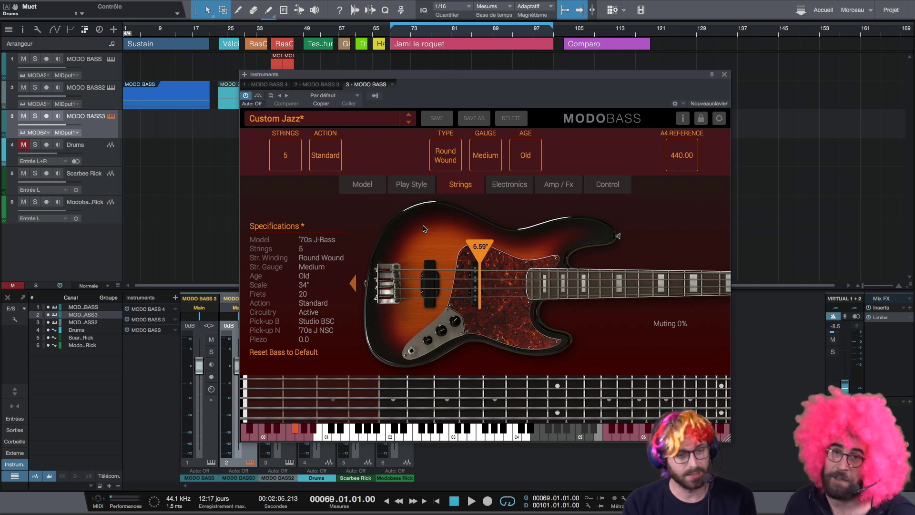
Play the loop while trying the High and Low string actions, return the action to Standard, and stop playback.
click(335, 162)
click(335, 162)
click(335, 159)
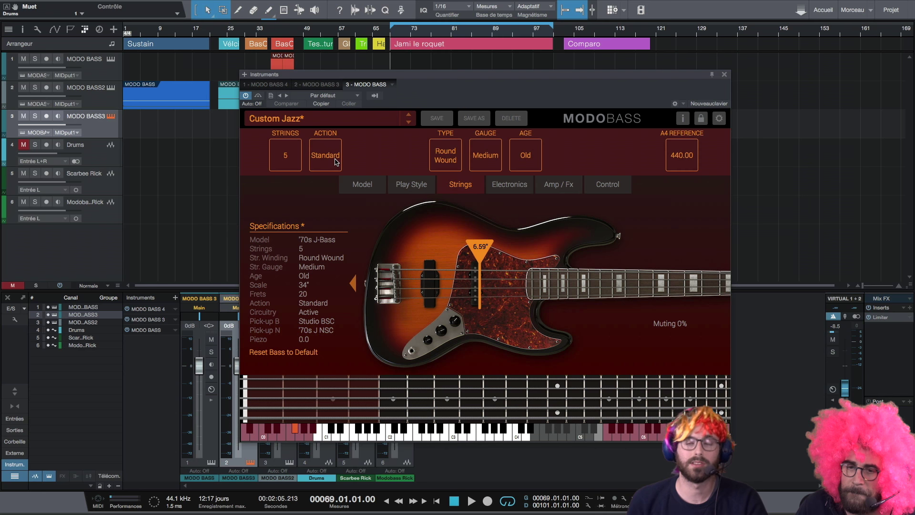
key(space)
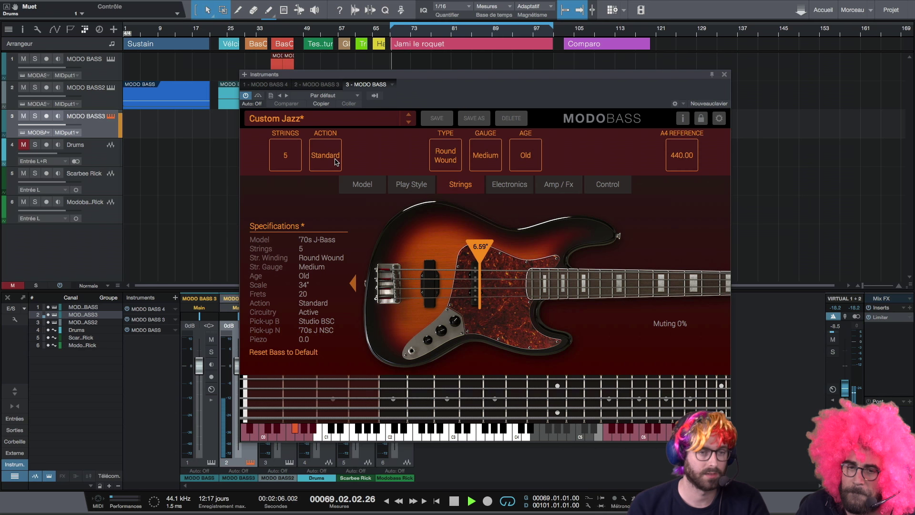
click(321, 156)
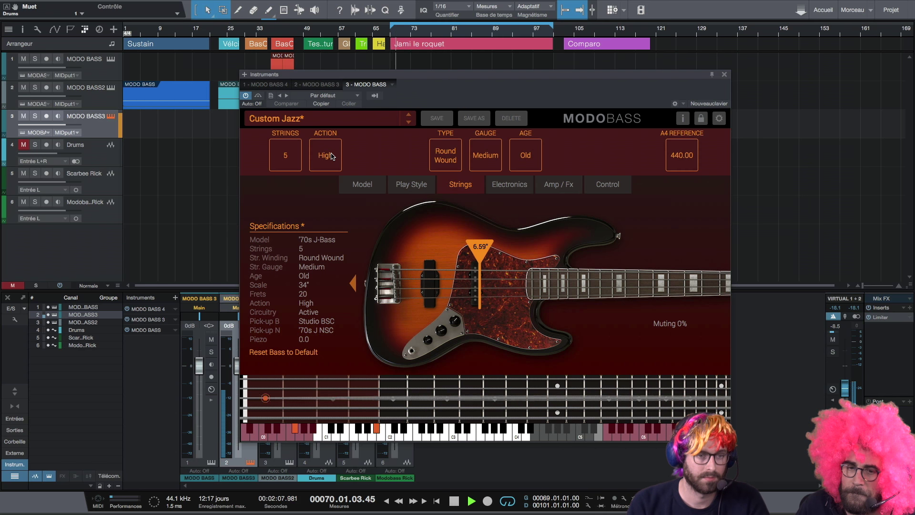
click(334, 160)
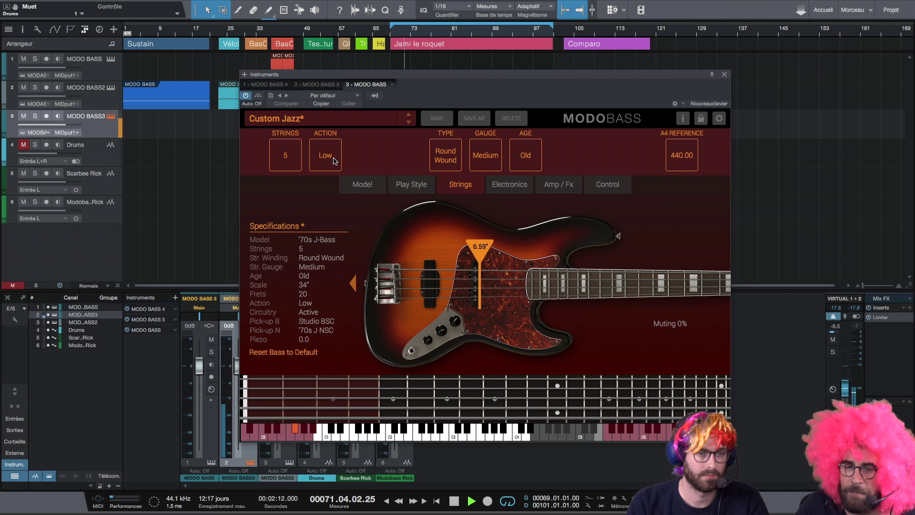
click(333, 160)
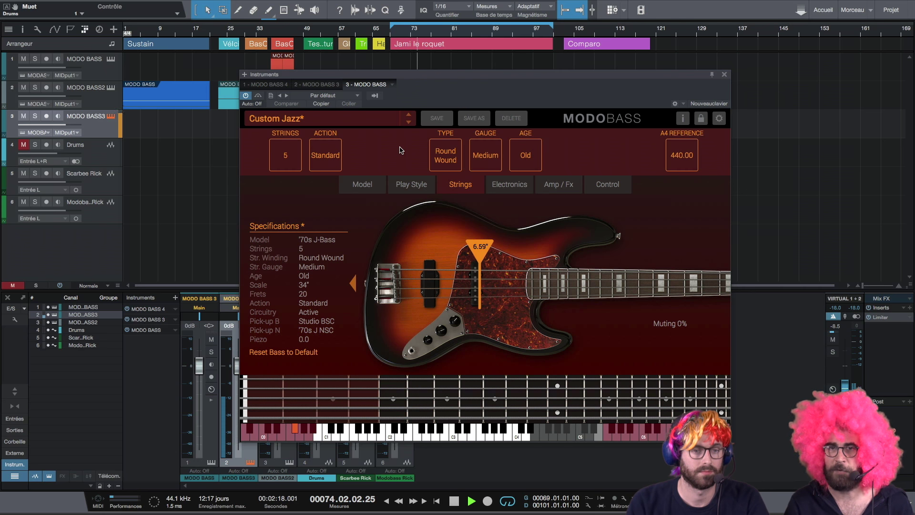
key(space)
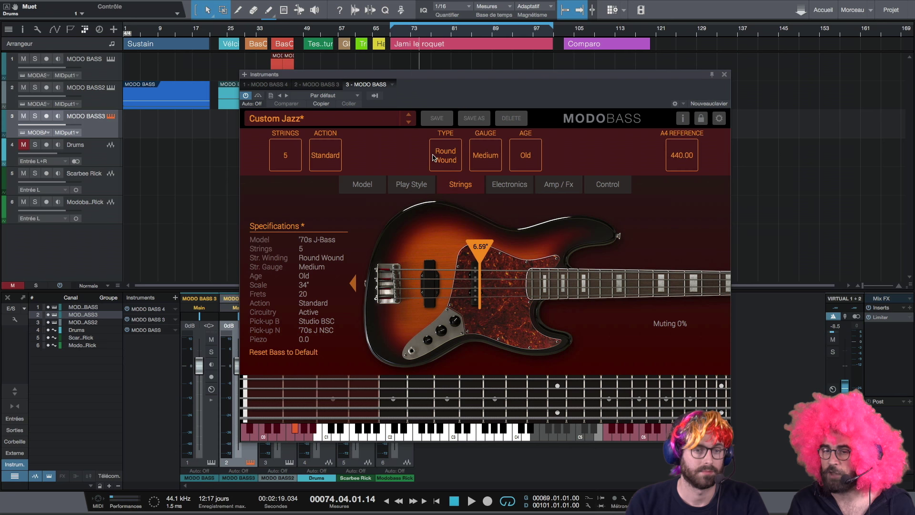
Resume the loop and alternate the string type between Flat Wound and Round Wound, ending on Flat Wound.
key(space)
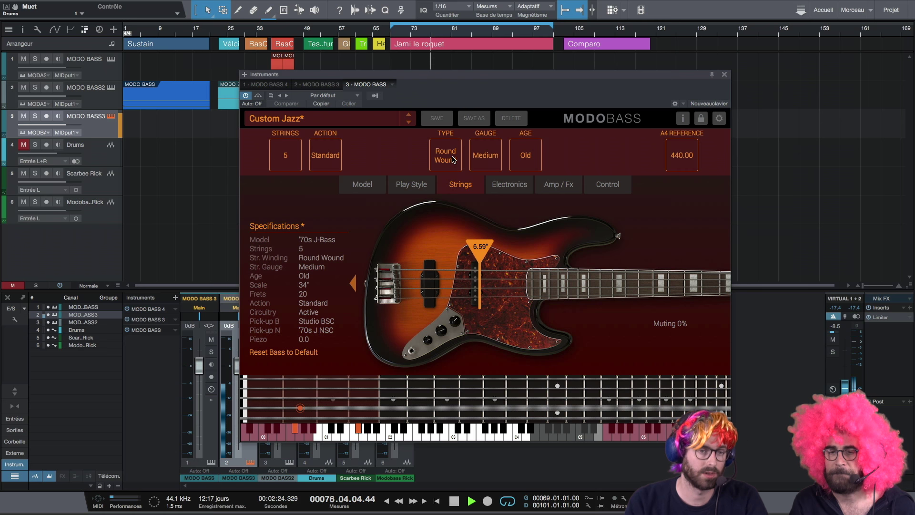
click(453, 160)
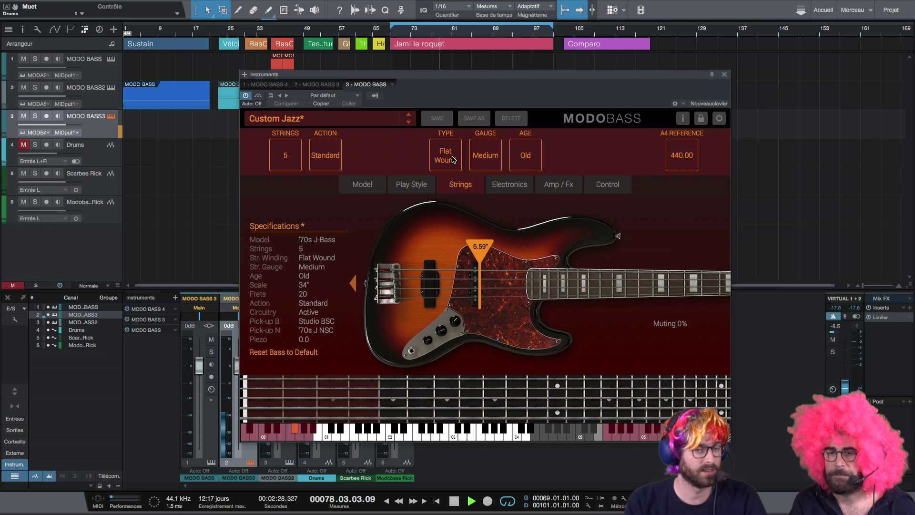
click(455, 161)
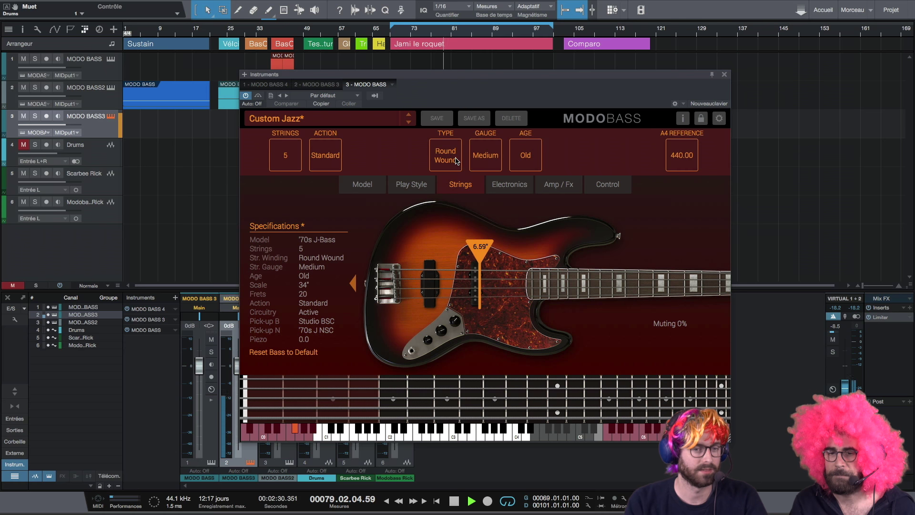
click(455, 160)
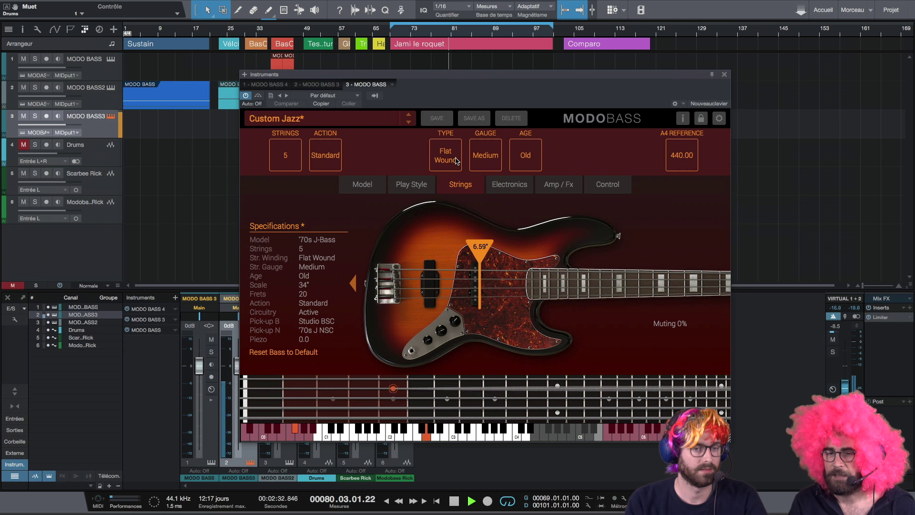
Try the Heavy gauge, set the string type back to Round Wound, and try the Light gauge before returning to Medium.
click(493, 158)
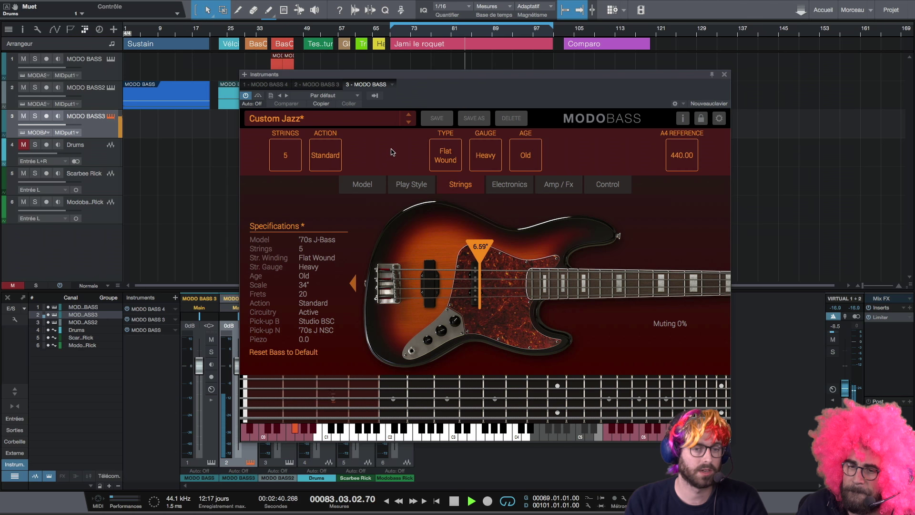
click(443, 155)
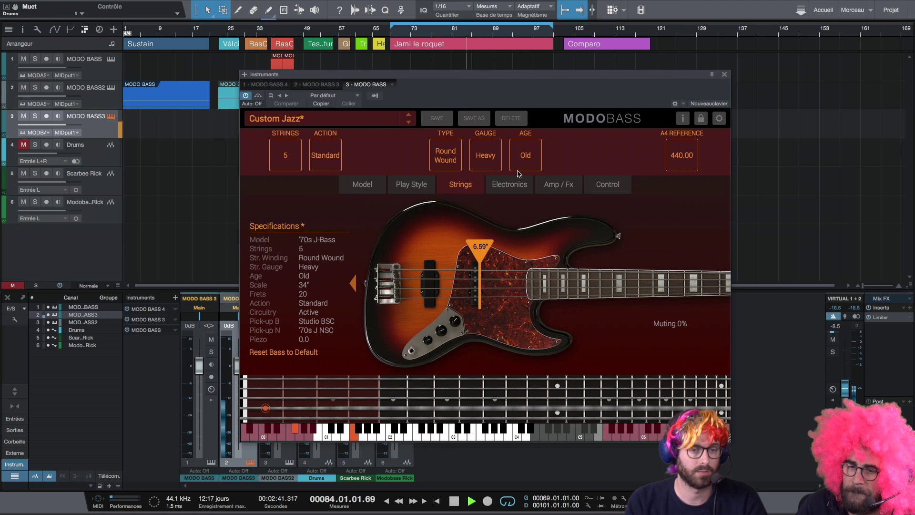
click(495, 159)
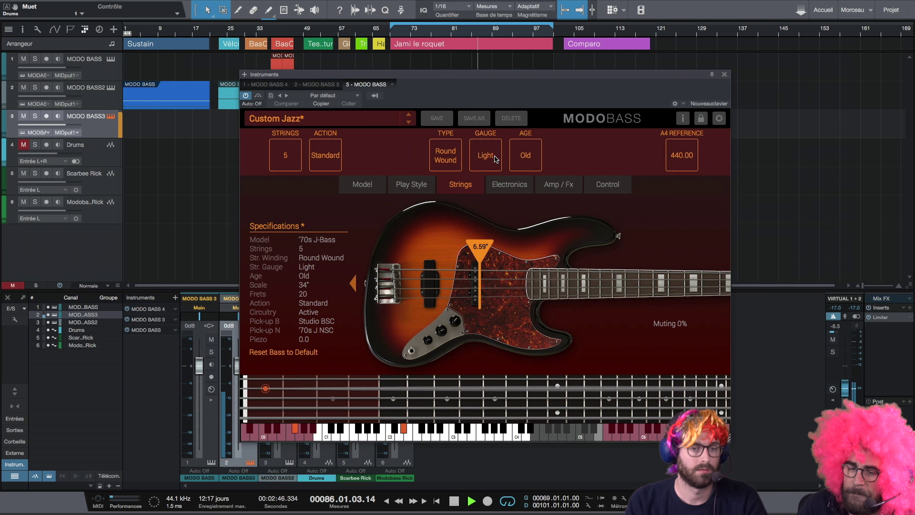
click(495, 158)
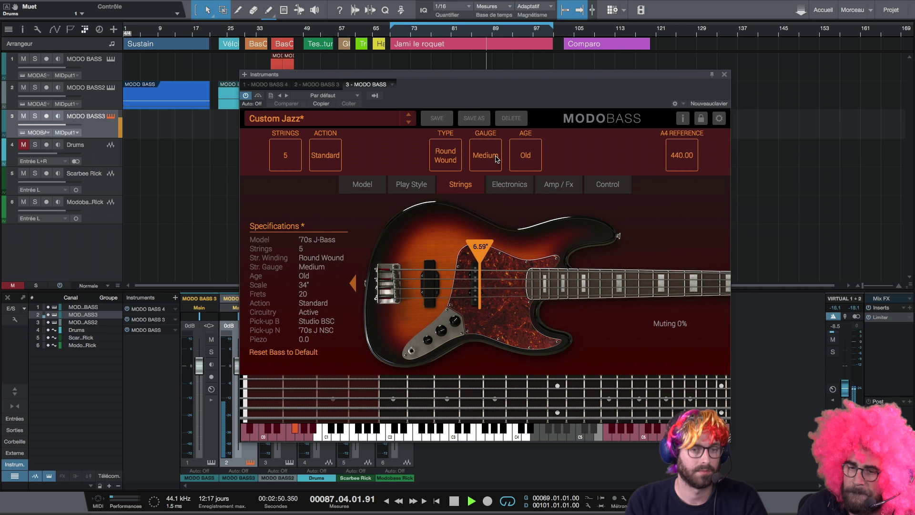
Try the New string age on the playing loop, set it to Broken in, and stop playback.
click(531, 158)
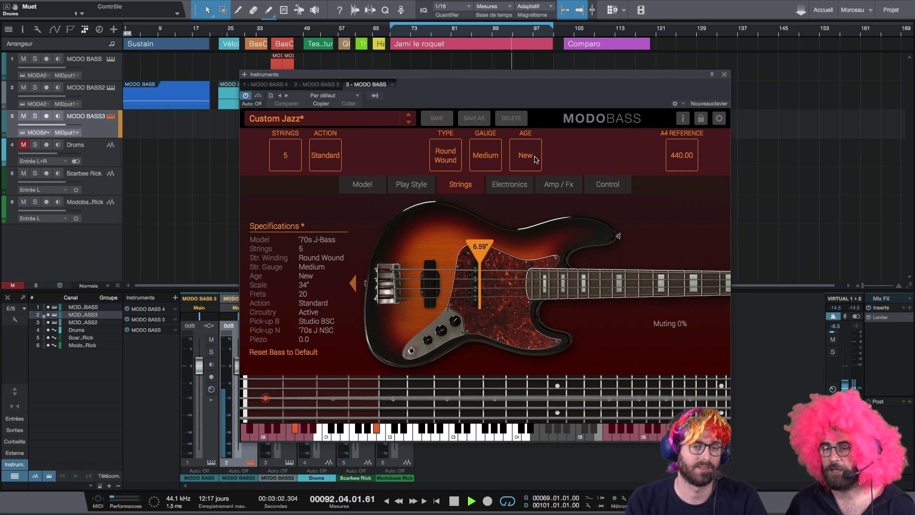
click(536, 158)
key(space)
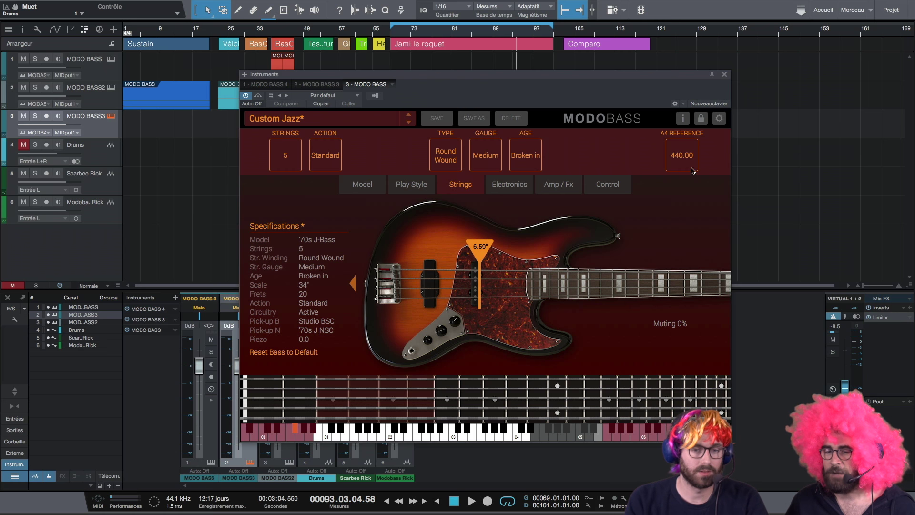
Open the Electronics settings, set the bridge pickup to Rick n' B. BSC, and play the loop.
click(509, 185)
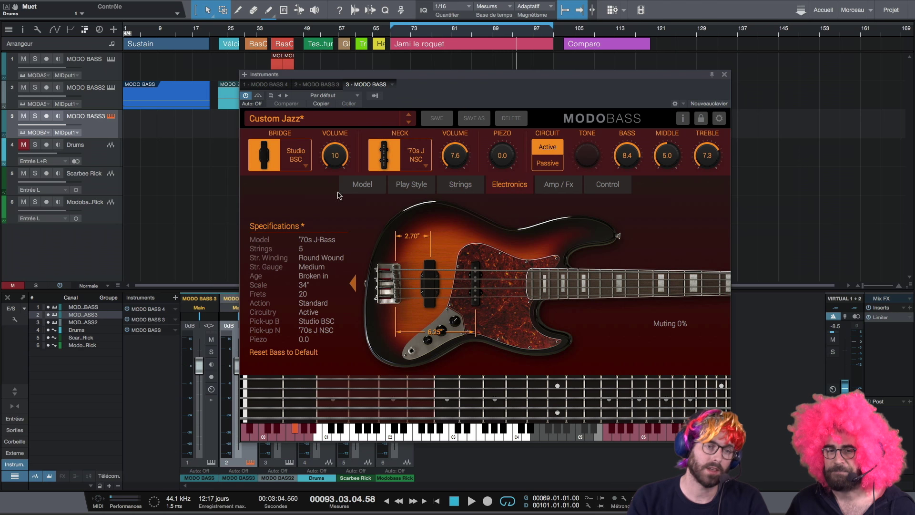
click(305, 167)
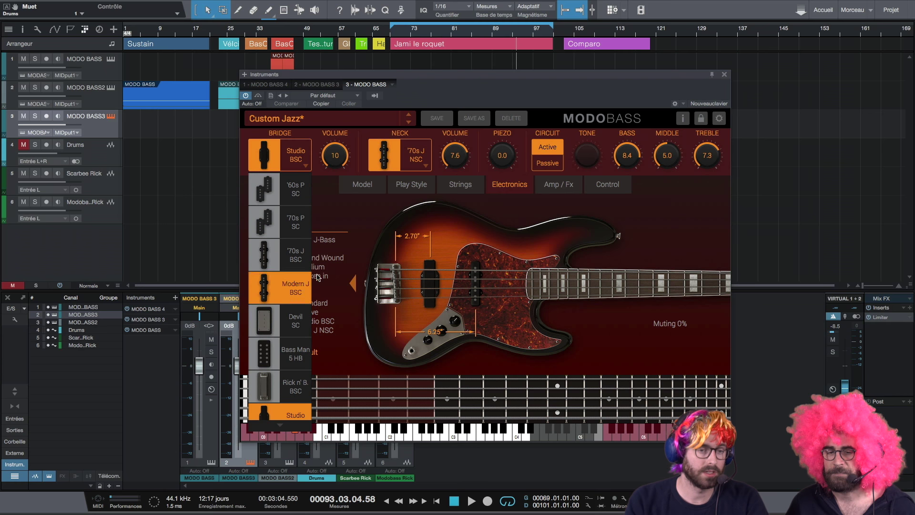
scroll(273, 277, down, 2)
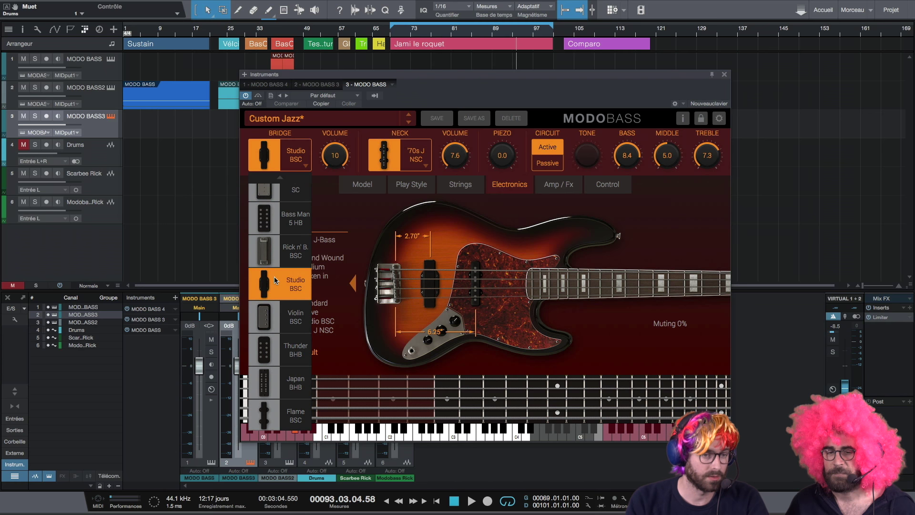
click(285, 259)
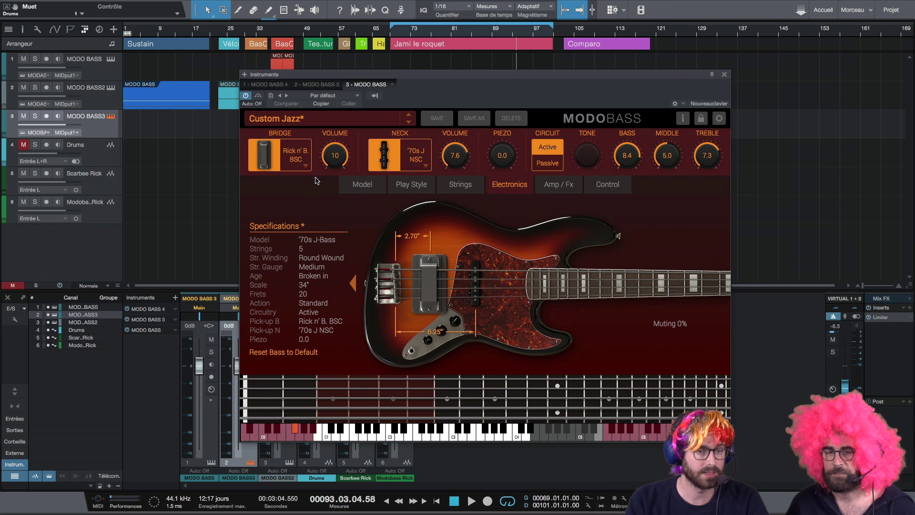
key(space)
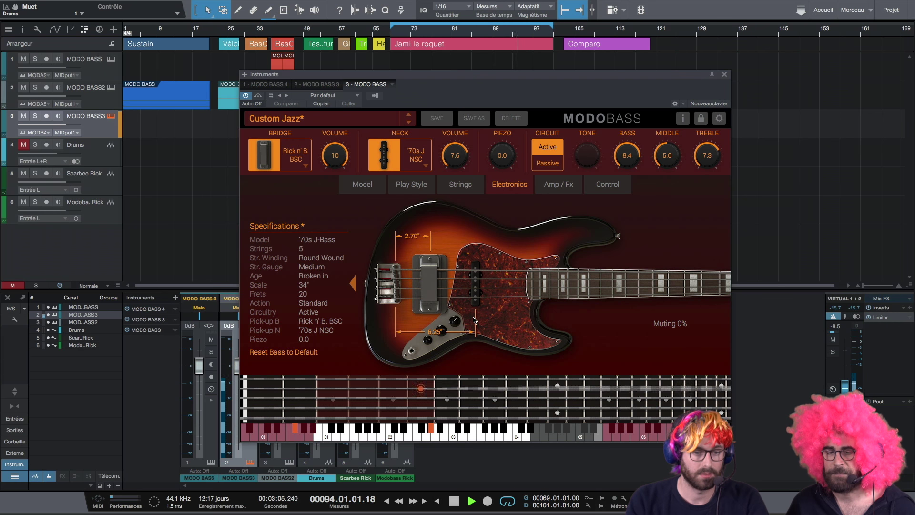
Browse the neck pickup models without changing the pickup, and lower the neck pickup volume to 0.0.
click(401, 155)
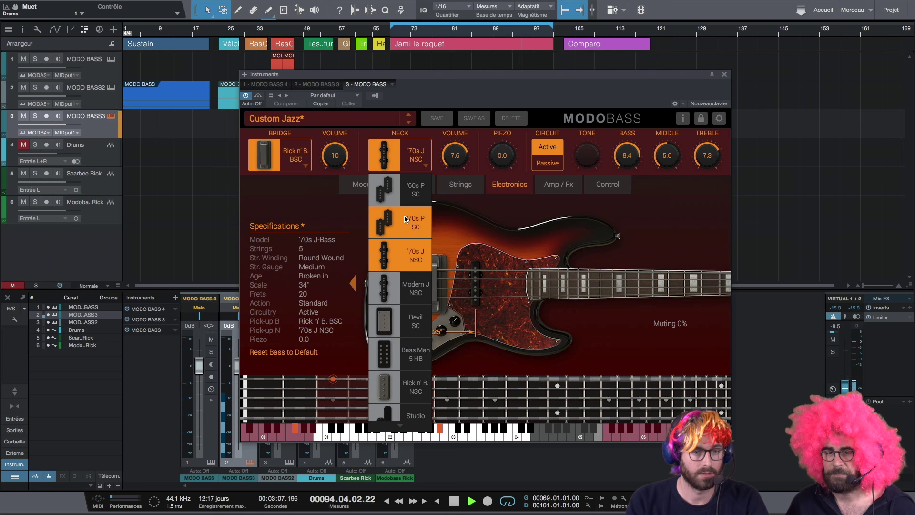
scroll(410, 348, down, 4)
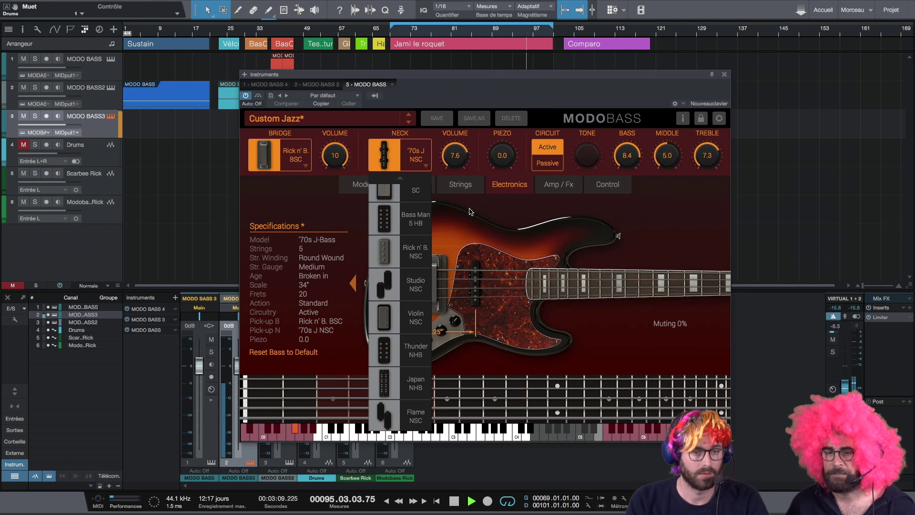
click(462, 231)
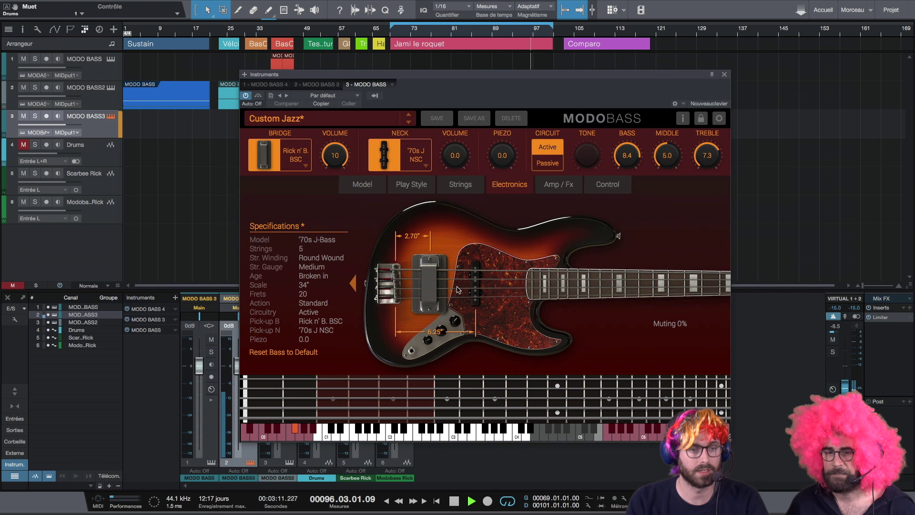
Try the '60s P SC, '70s P SC and '70s J BSC models as the bridge pickup on the playing loop.
click(289, 159)
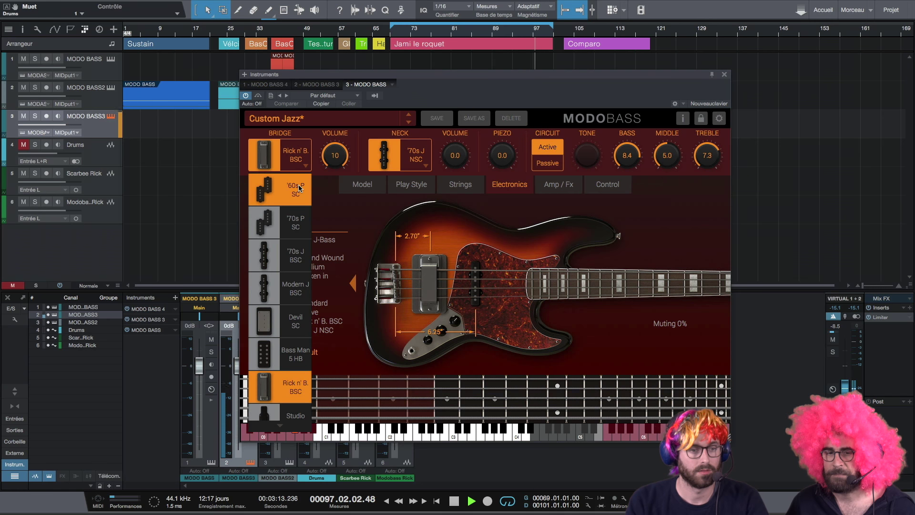
click(299, 188)
click(302, 160)
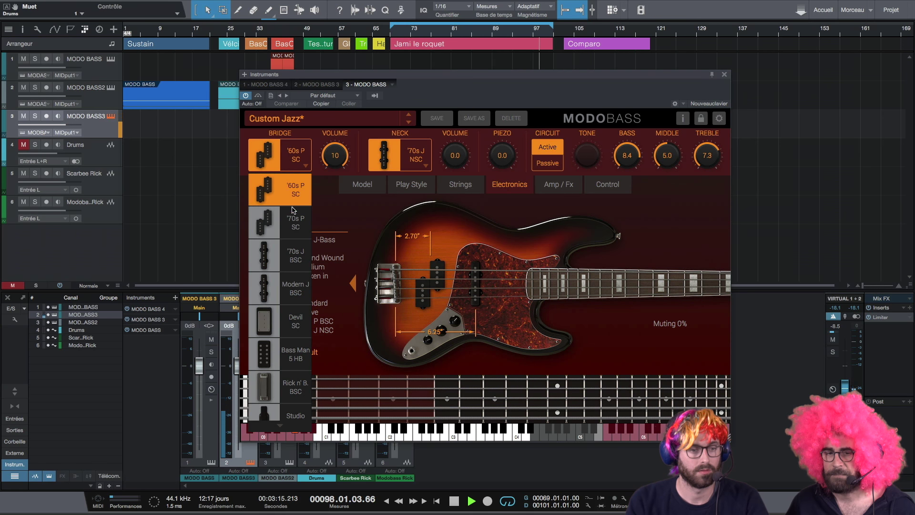
click(293, 222)
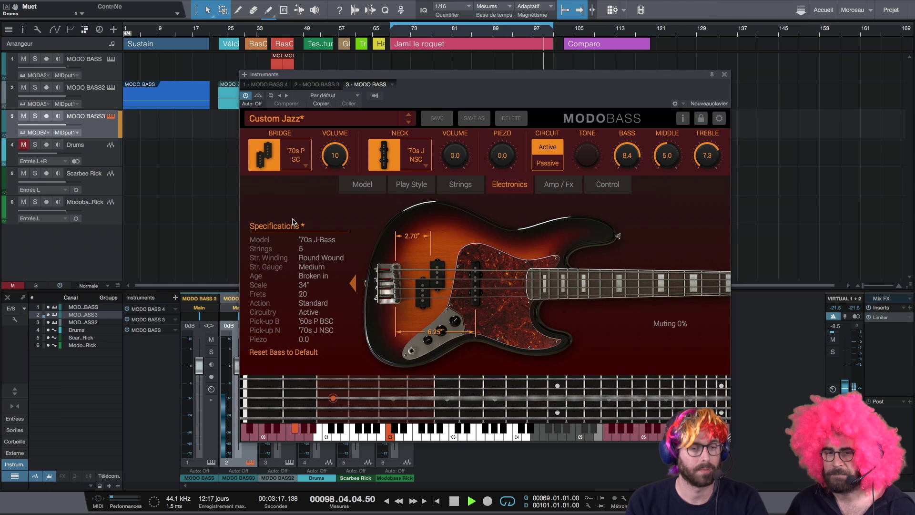
click(301, 162)
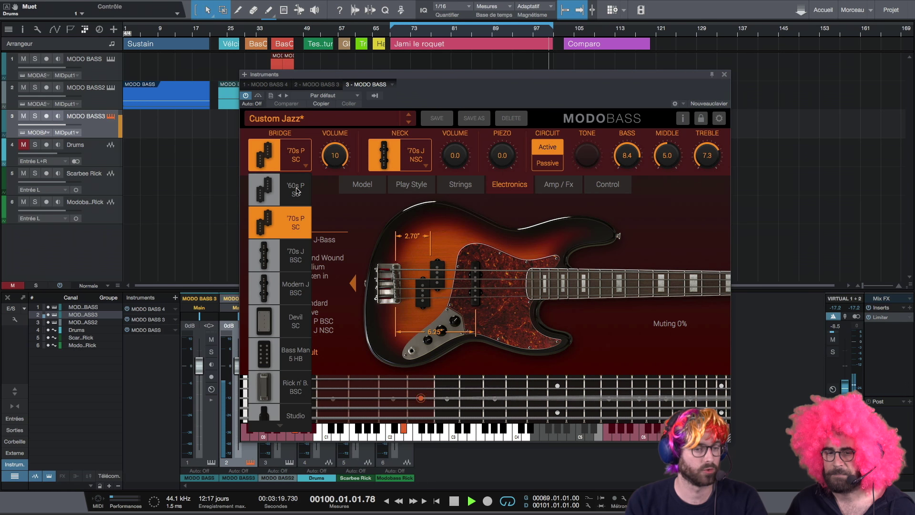
click(289, 252)
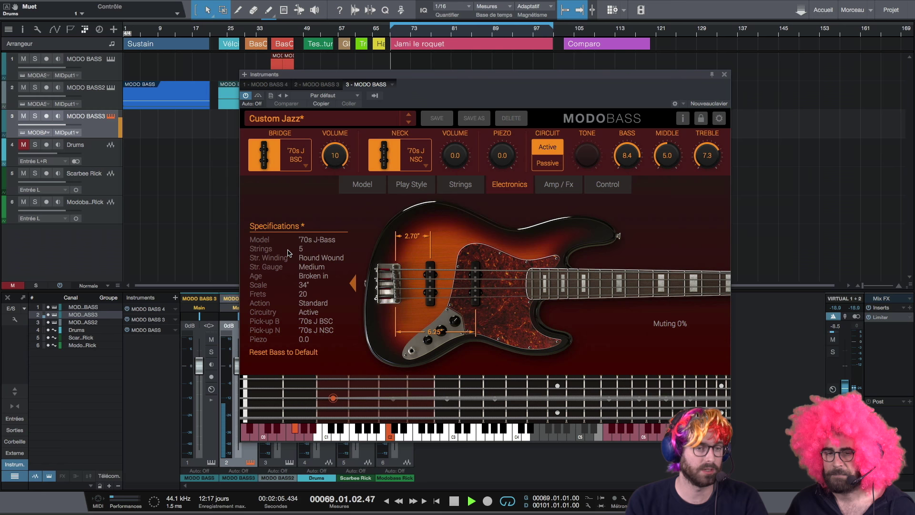
Audition the Devil SC, Bass Man 5 HB and Studio BSC models as the bridge pickup while the loop plays.
click(301, 162)
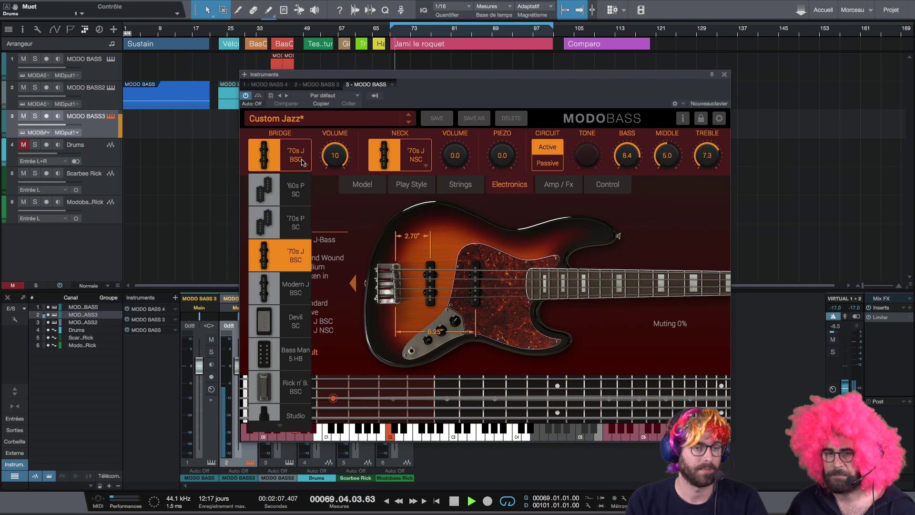
click(295, 315)
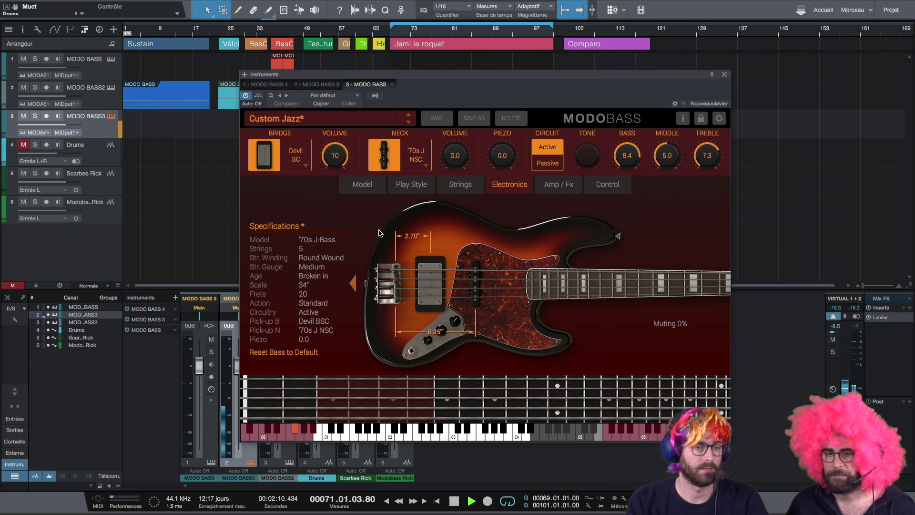
click(302, 166)
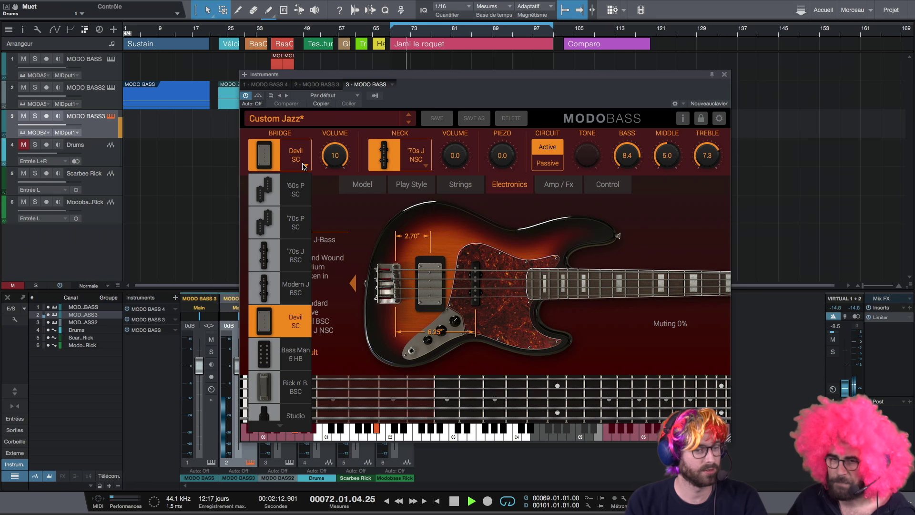
click(301, 356)
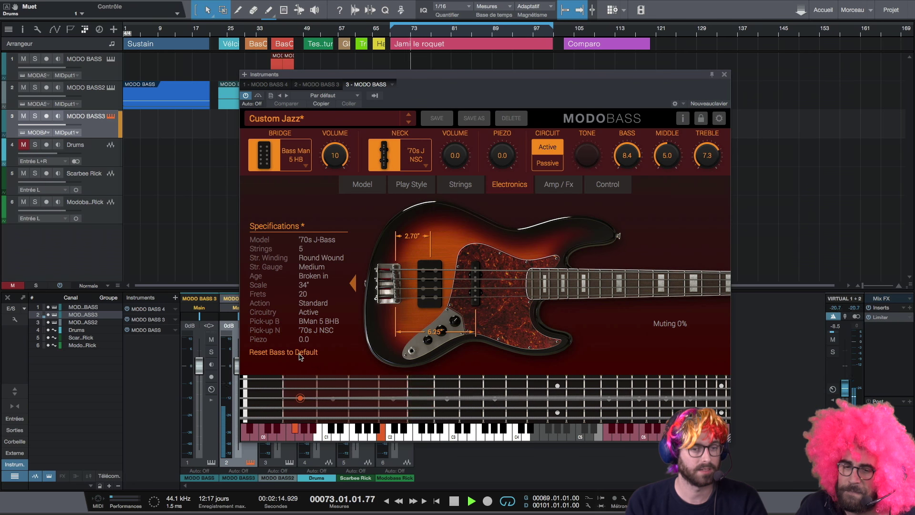
click(305, 160)
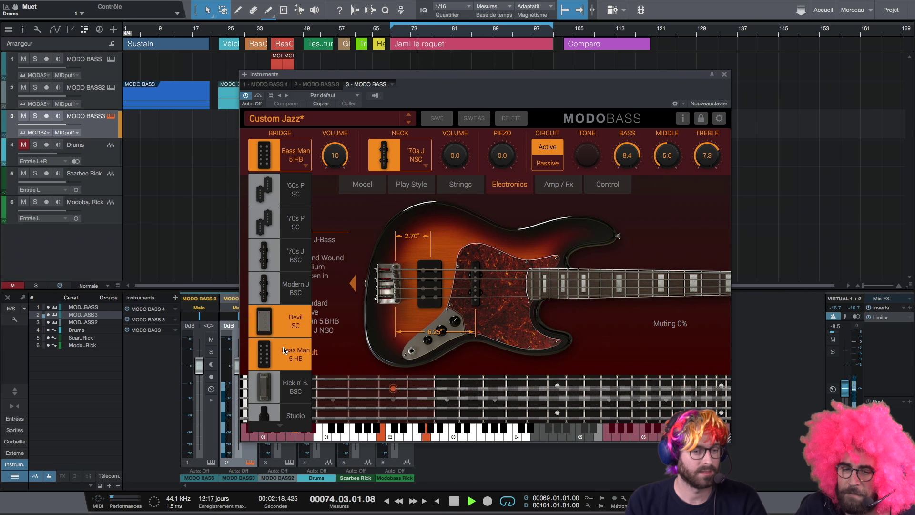
click(293, 414)
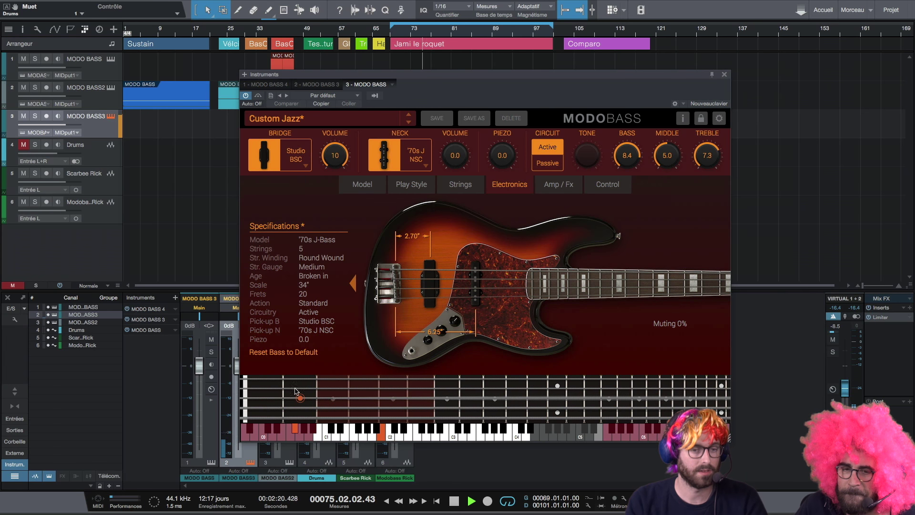
Compare the Violin BSC, Thunder BHB and Japan BHB bridge pickup models on the playing loop.
click(303, 167)
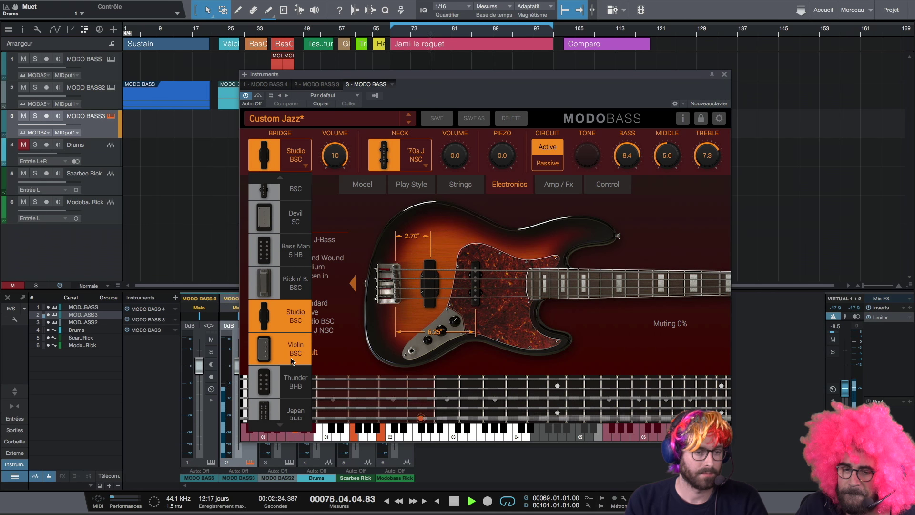
click(292, 354)
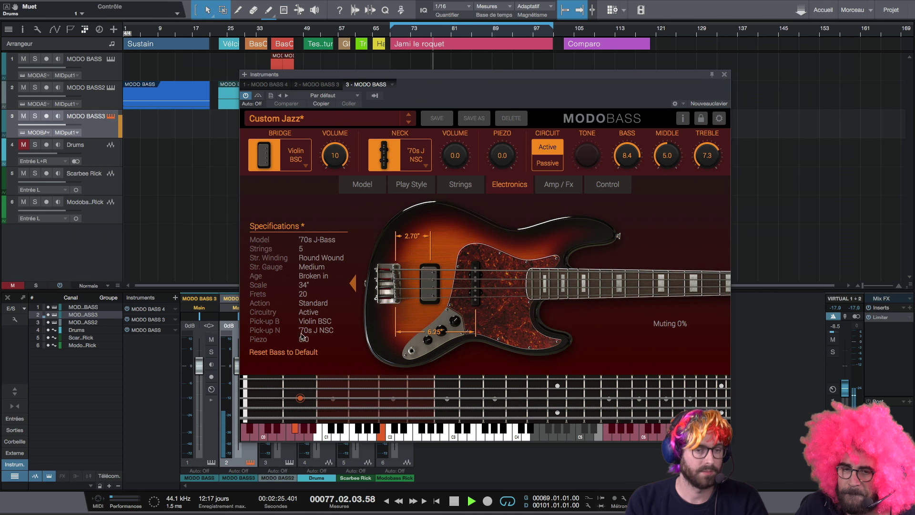
click(306, 158)
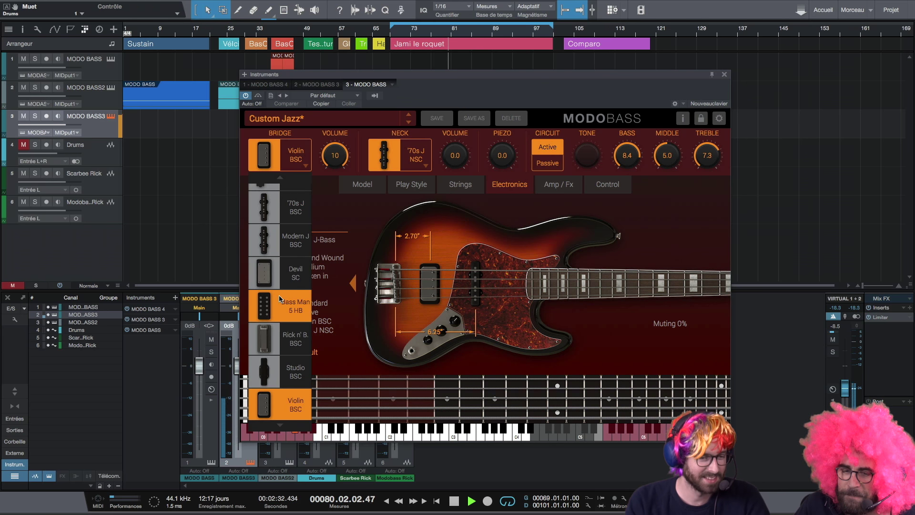
click(284, 355)
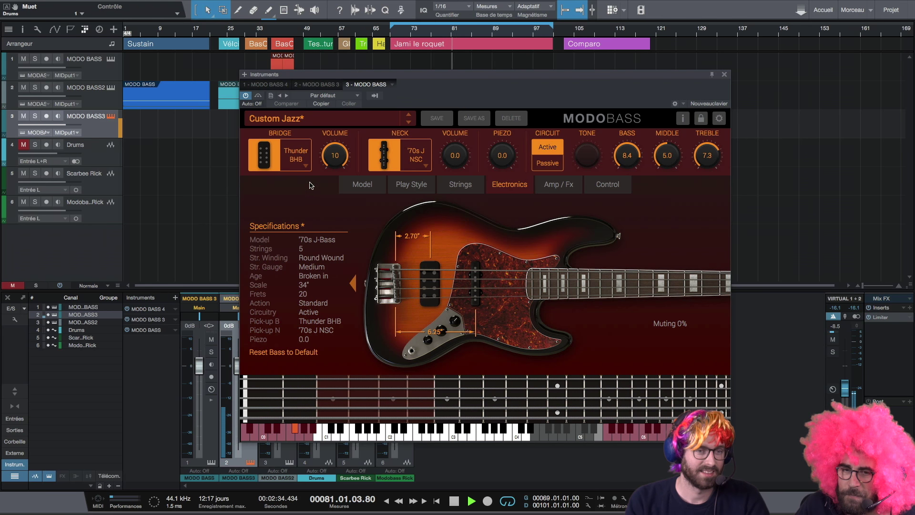
click(301, 167)
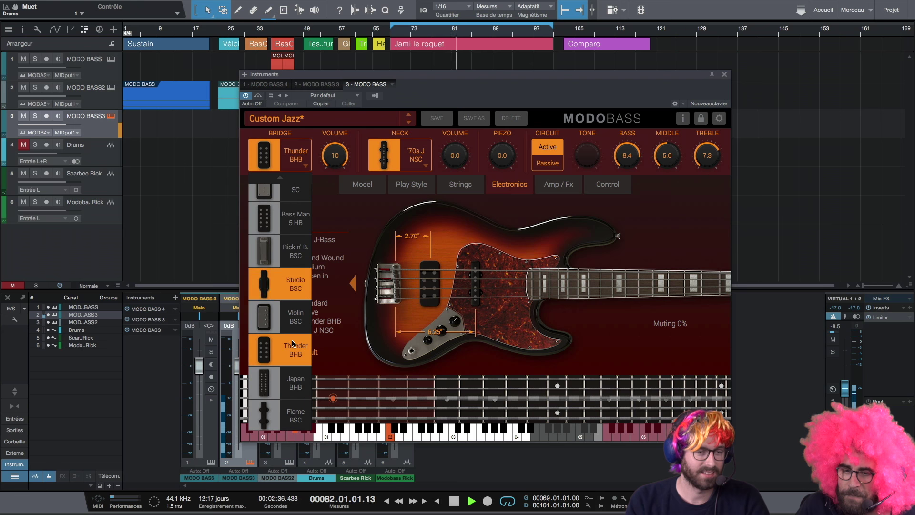
click(303, 386)
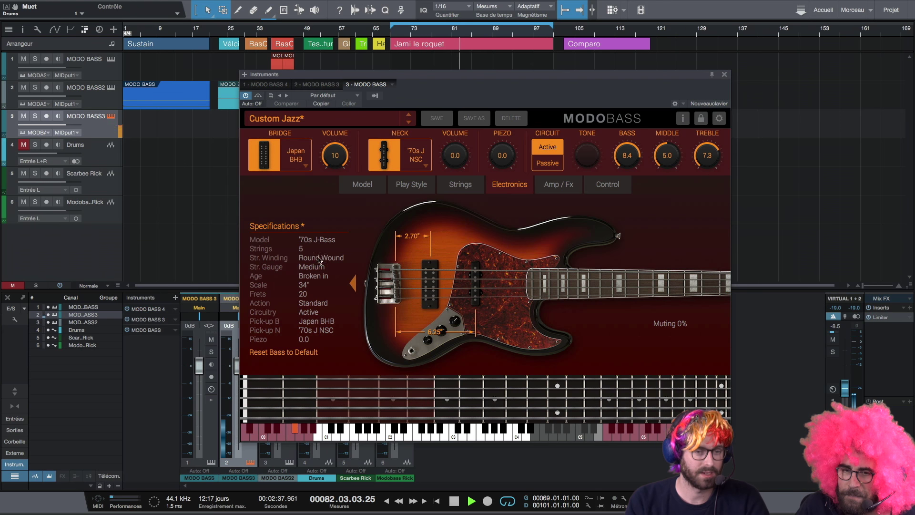
Set the bridge pickup to Flame BSC and compare its sound at 6.27" and 1.13" from the bridge on the loop.
click(305, 161)
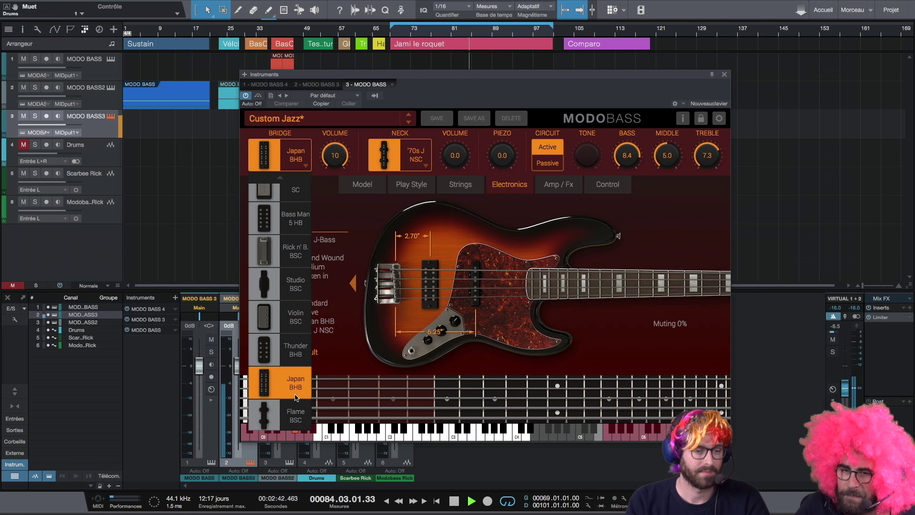
click(295, 413)
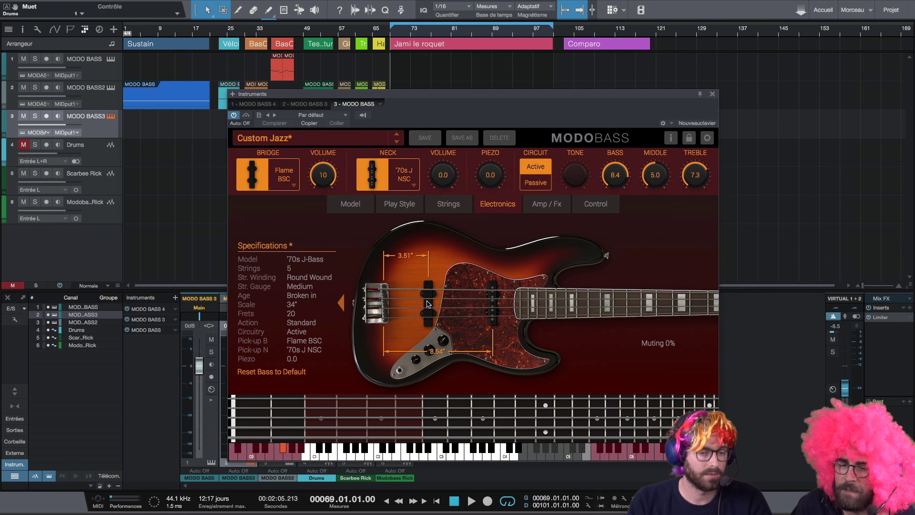
drag(428, 303, 466, 308)
key(space)
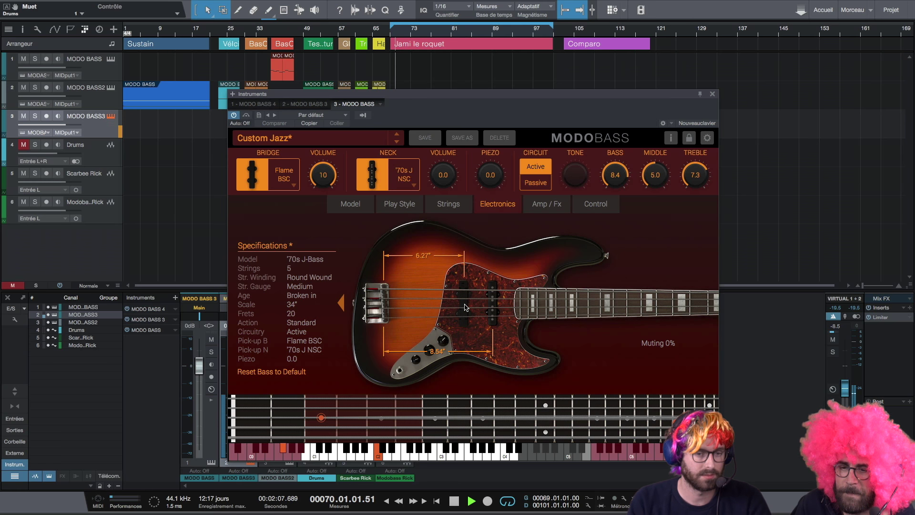
drag(464, 307, 398, 309)
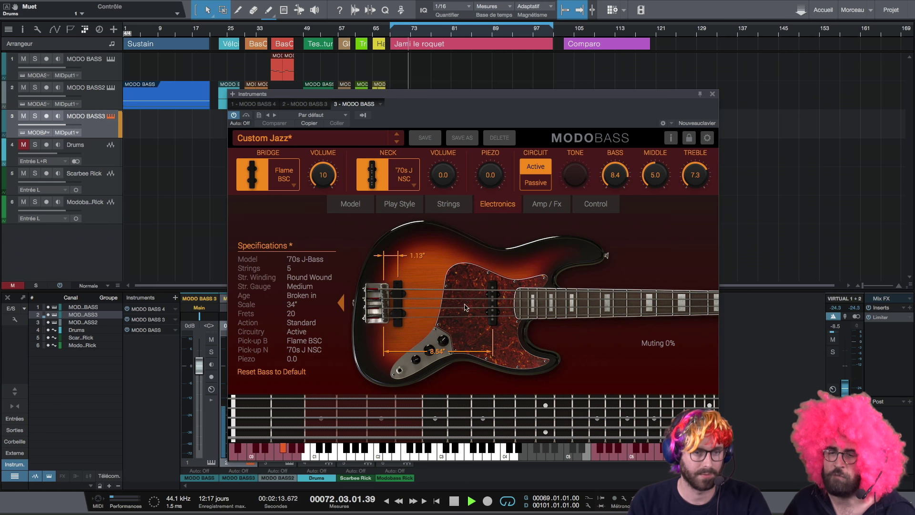
Move the neck pickup to 5.70" and the bridge pickup to 3.44" with the piezo at 8.0, and return the piezo to 0.0.
drag(442, 175, 488, 95)
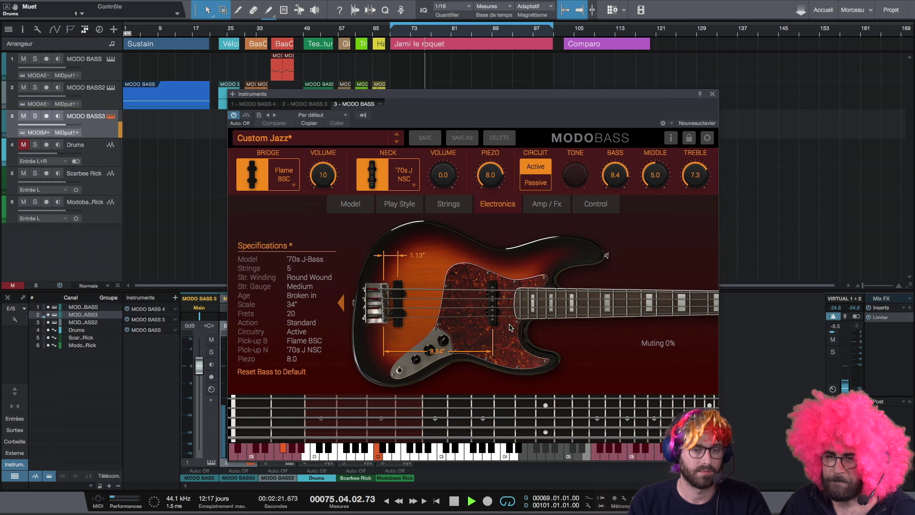
drag(497, 316, 458, 314)
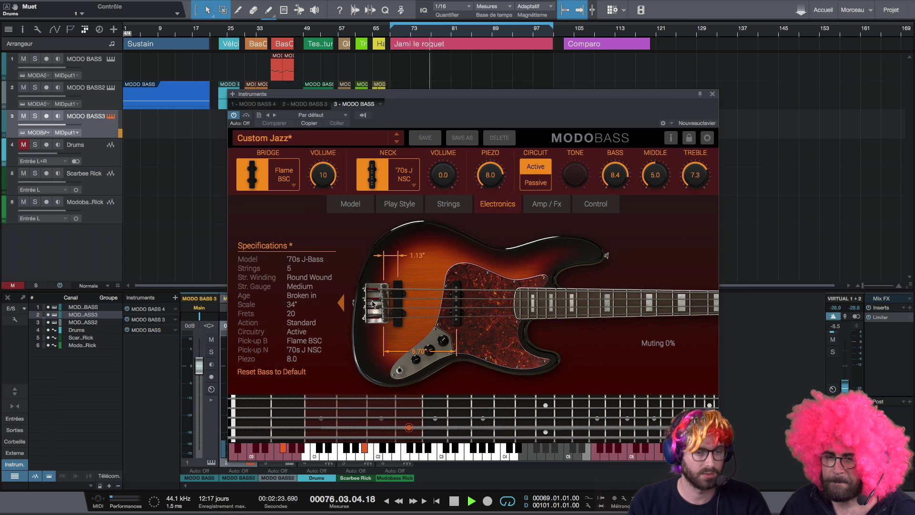
drag(398, 307, 428, 308)
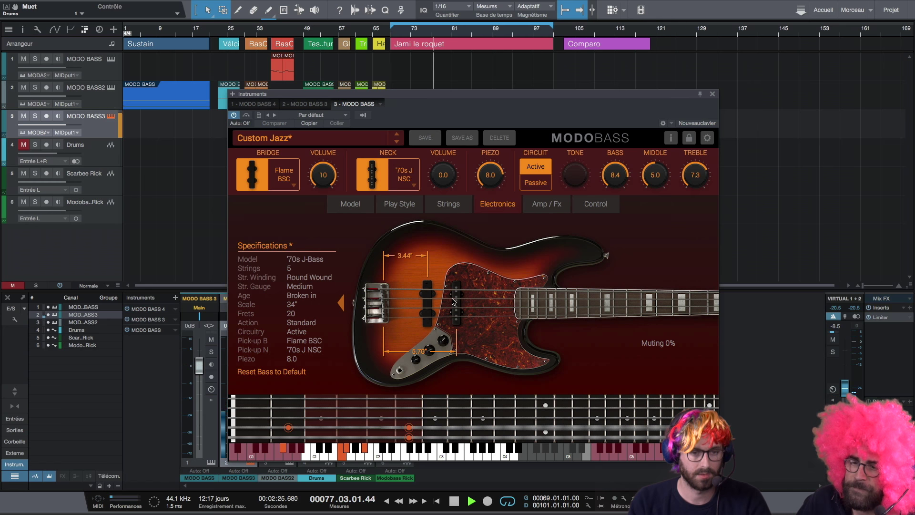
drag(488, 176, 495, 265)
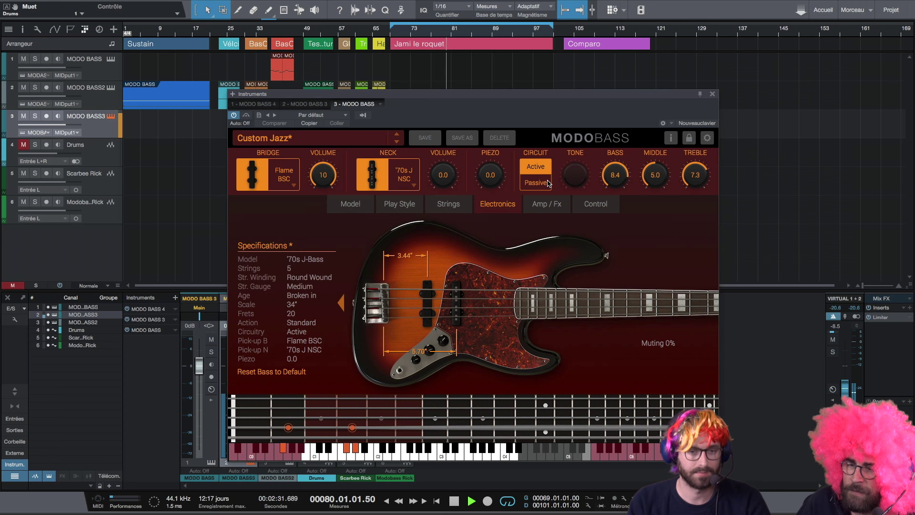
Try the Passive circuit with an adjusted tone on the playing loop, and switch the circuit back to Active.
click(535, 183)
mouse_move(575, 176)
mouse_down()
mouse_move(570, 333)
mouse_move(581, 165)
mouse_up()
click(530, 169)
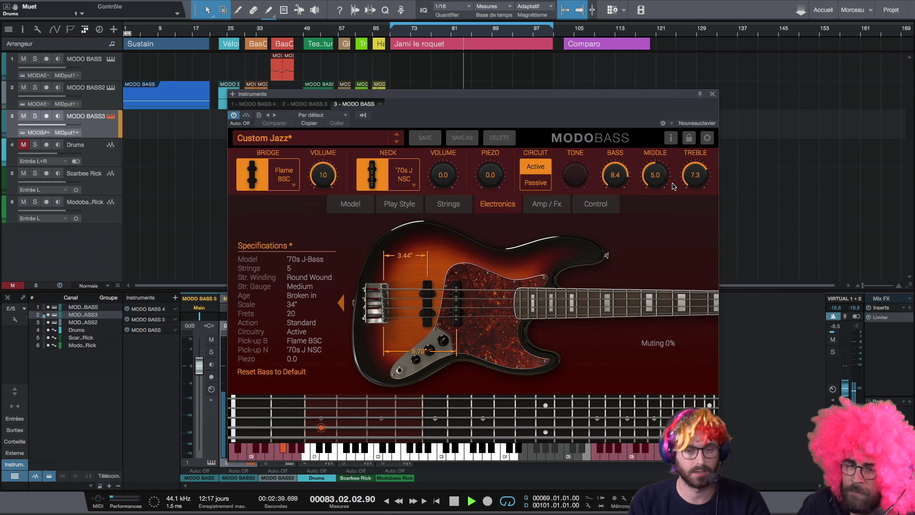
Stop playback and move the neck pickup to 7.34" from the bridge.
key(space)
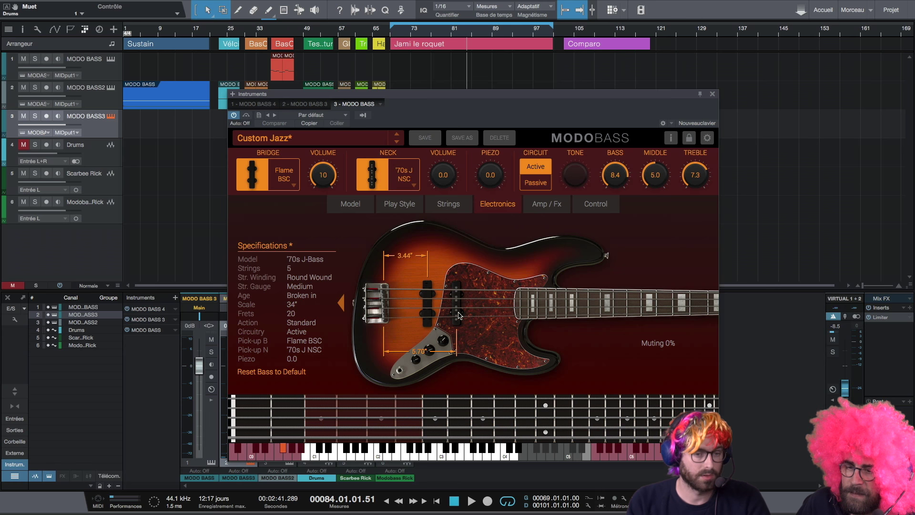
drag(454, 325, 478, 321)
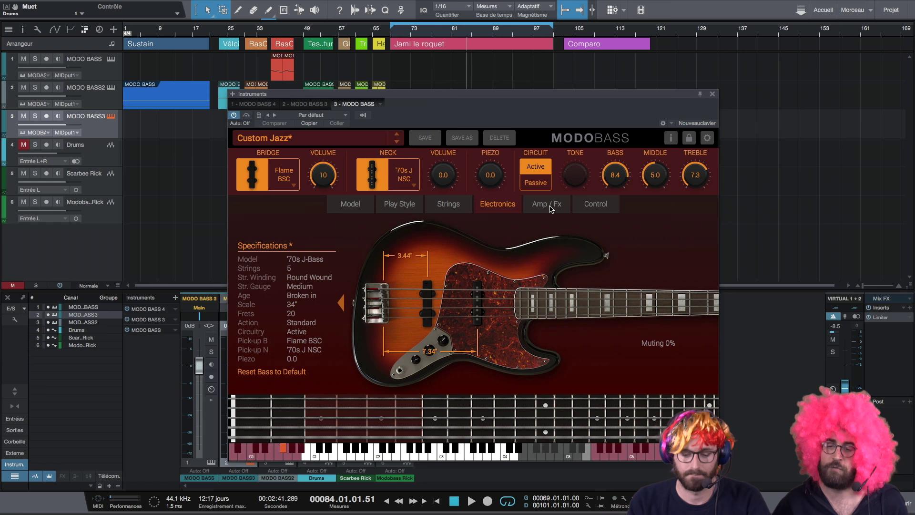
Open the Amp / Fx settings, play the loop from its start, and try the Solid State amp before returning to Tube.
click(550, 206)
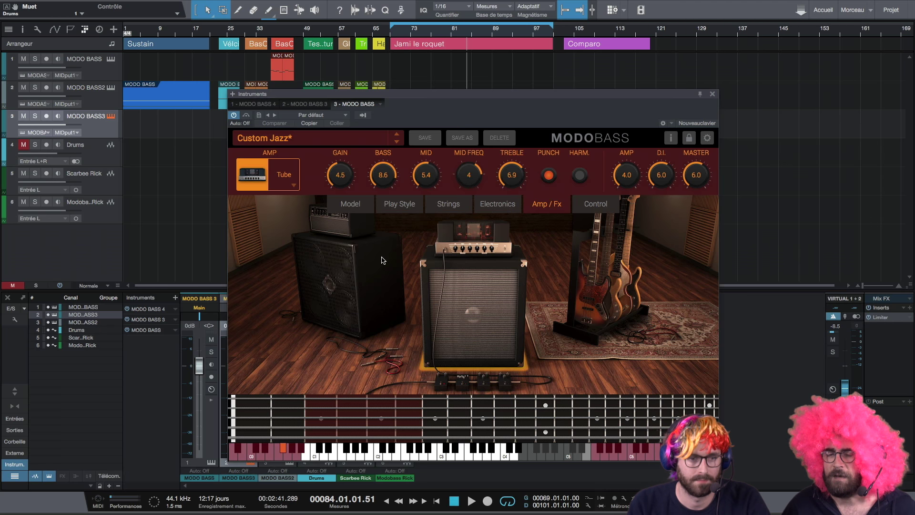
key(KP_0)
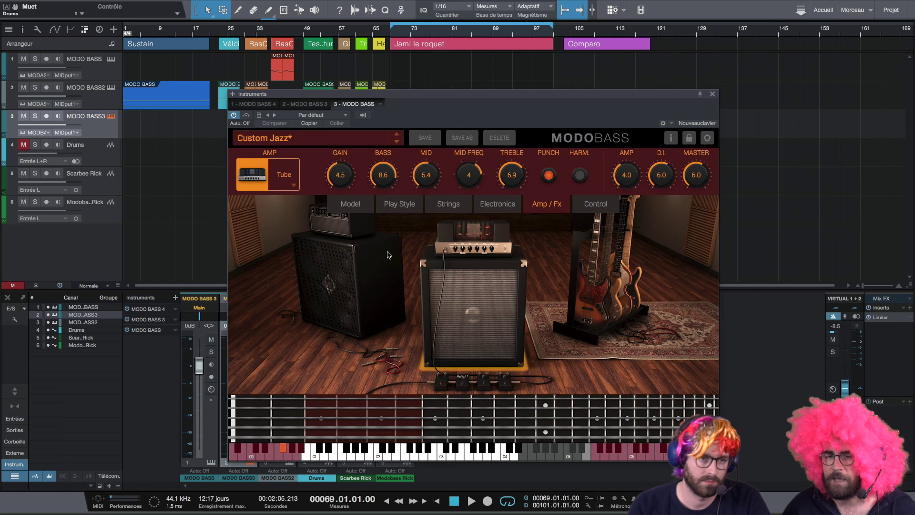
click(276, 182)
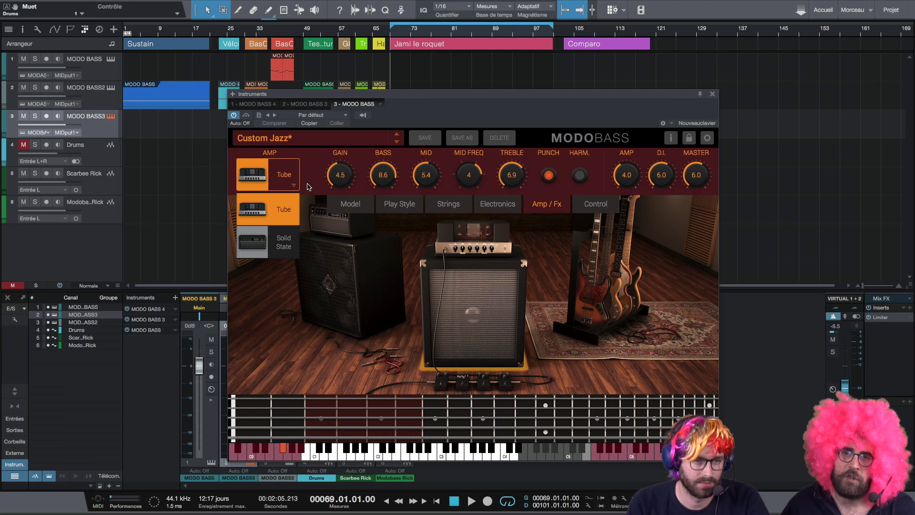
key(space)
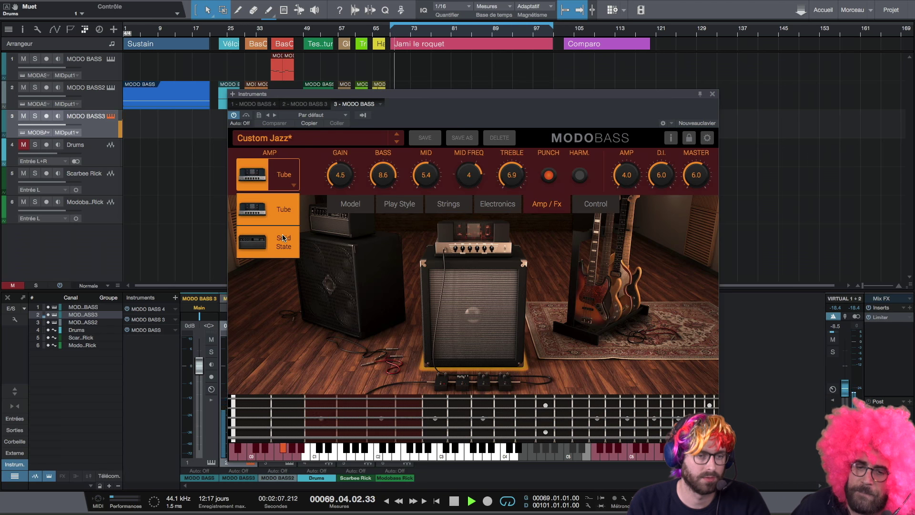
click(283, 237)
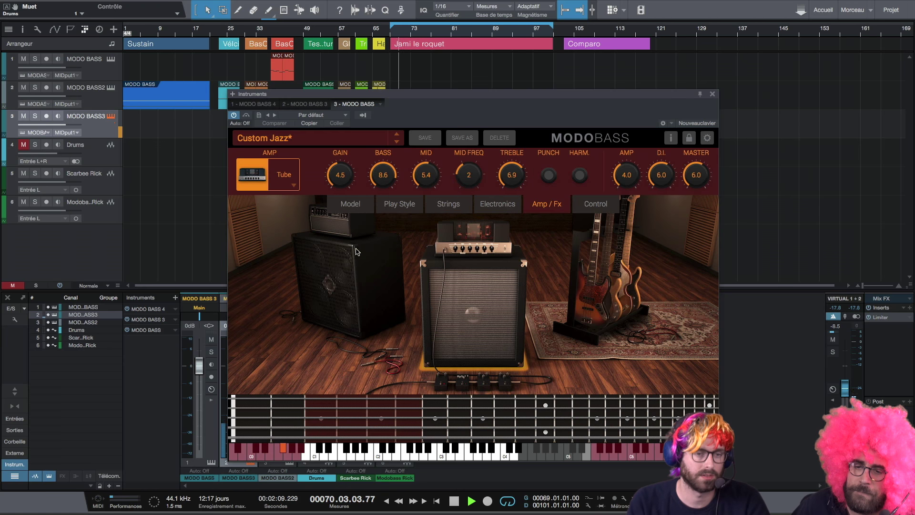
Raise the Tube amp's gain to 8.8 and turn on its Punch and Harm. options.
drag(340, 174, 370, 165)
click(549, 175)
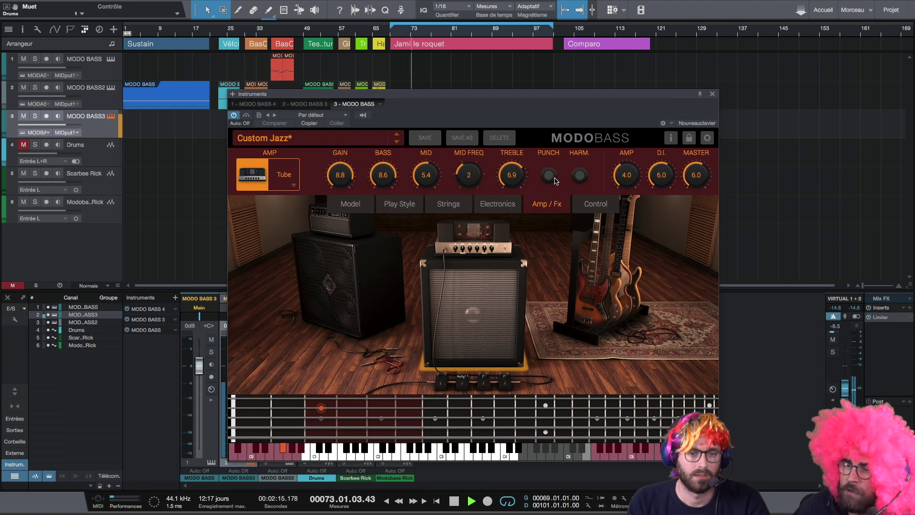
click(579, 176)
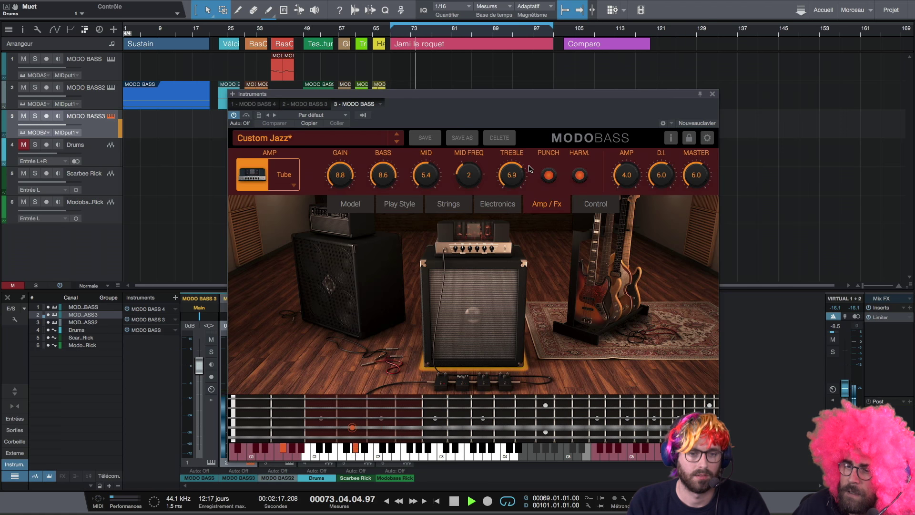
Lower the D.I. level to 0.0 and change the fourth pedal from Envelope Filter to Distortion.
drag(661, 175, 391, 371)
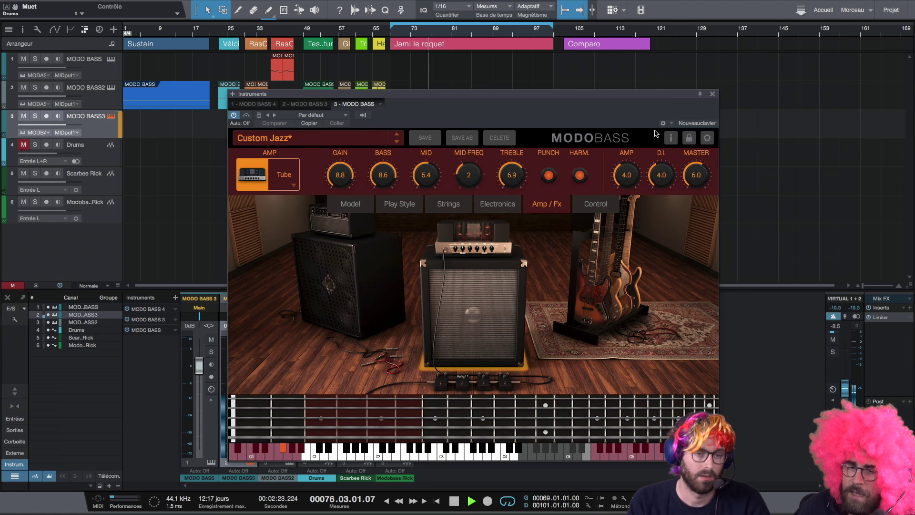
click(442, 383)
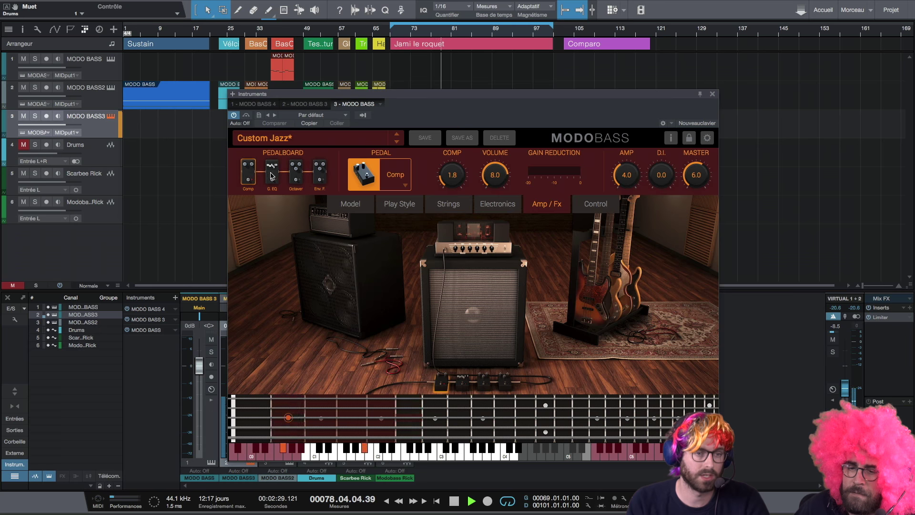
click(292, 174)
click(320, 173)
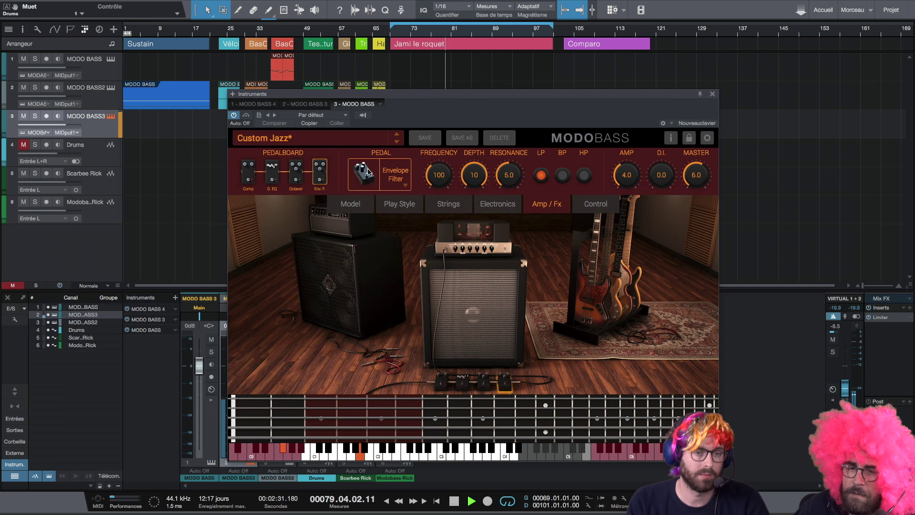
click(395, 178)
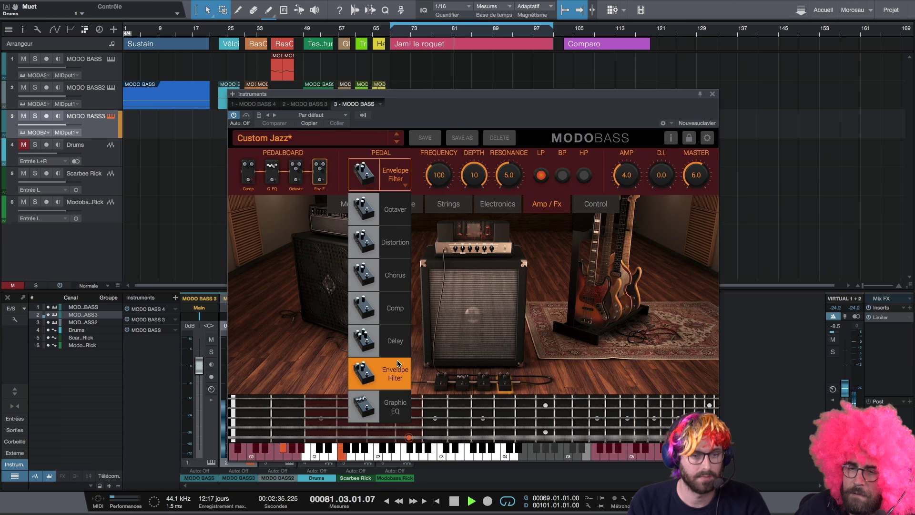
click(391, 241)
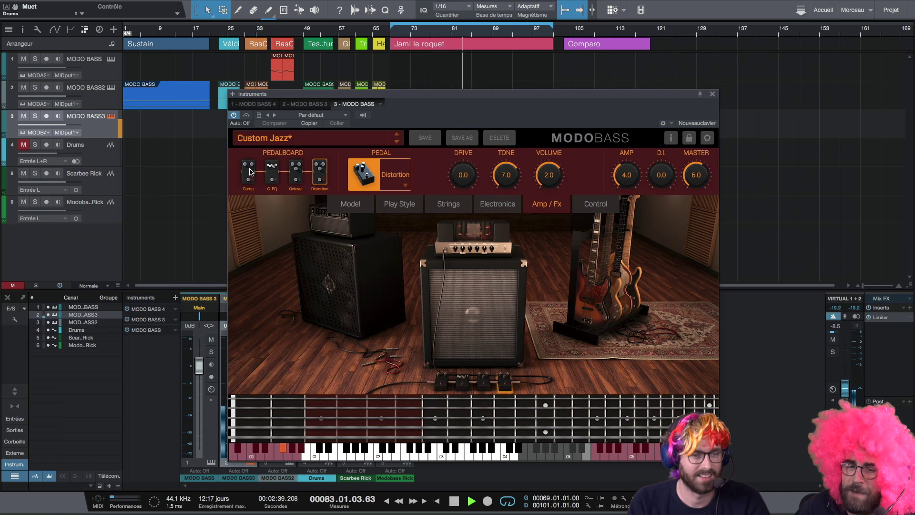
Reload the Custom Jazz preset by switching to FingyFunky and back, and change the first pedal to Octaver.
click(396, 139)
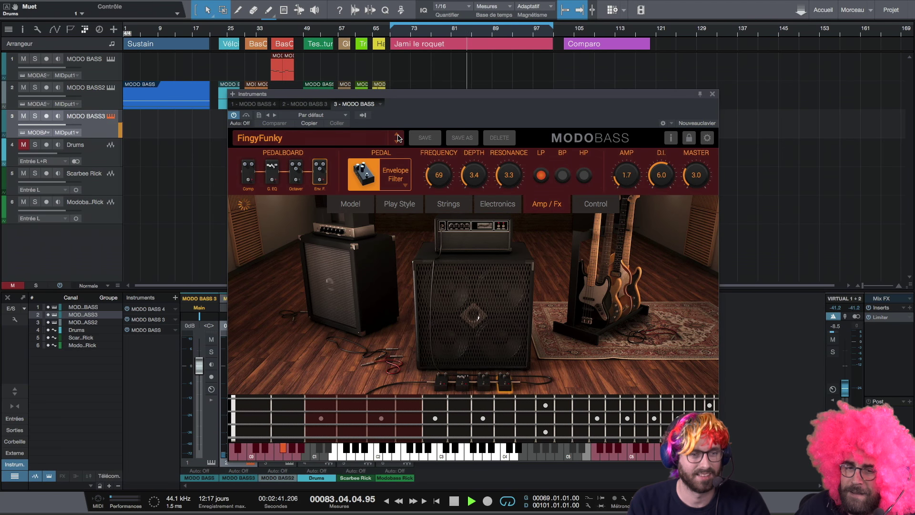
click(397, 136)
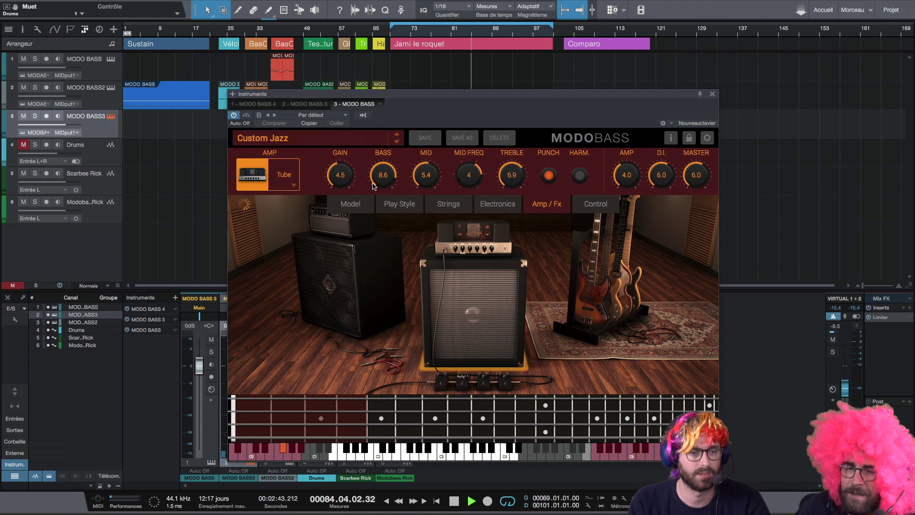
click(440, 385)
click(401, 188)
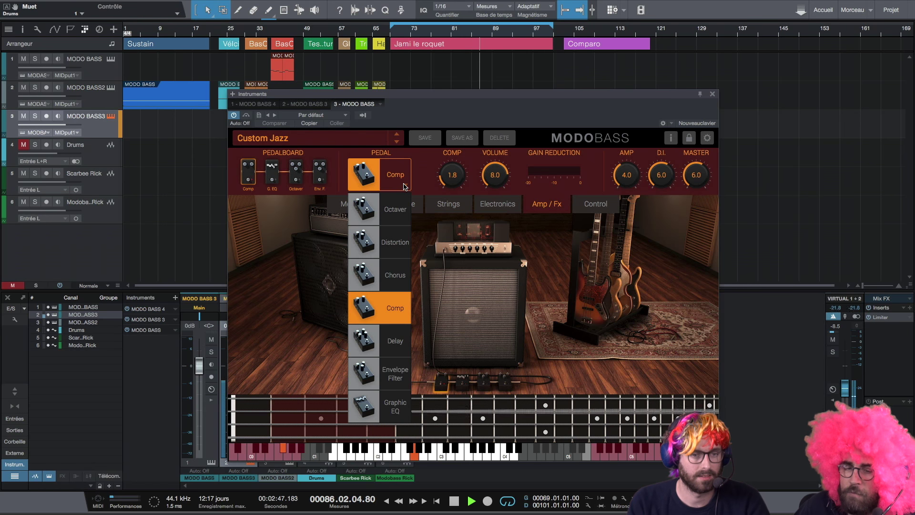
click(400, 209)
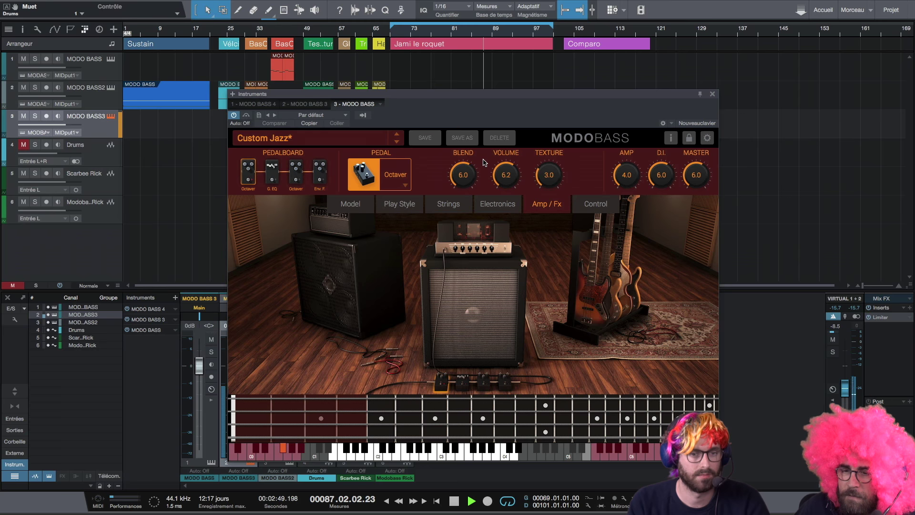
Try Distortion as the first pedal with its drive at 7.5 and volume at -7.2.
click(403, 185)
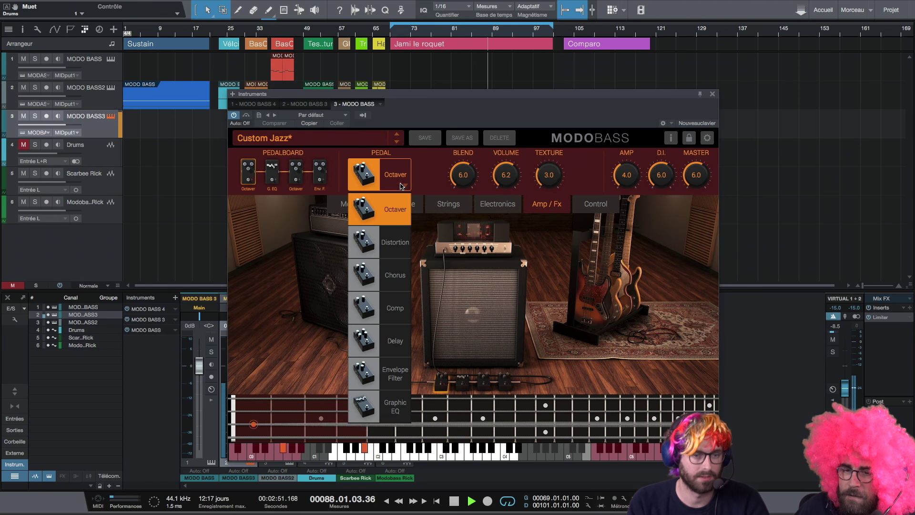
click(391, 236)
drag(476, 169, 466, 90)
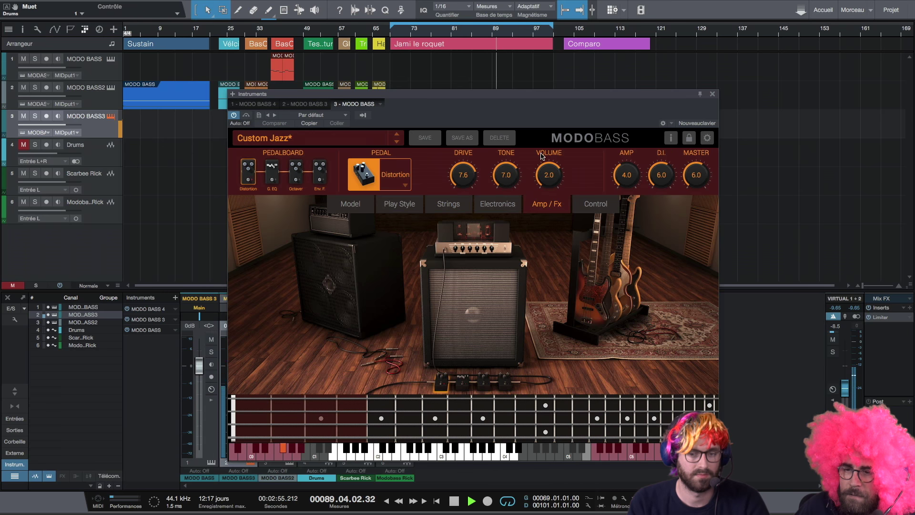
drag(549, 175, 548, 205)
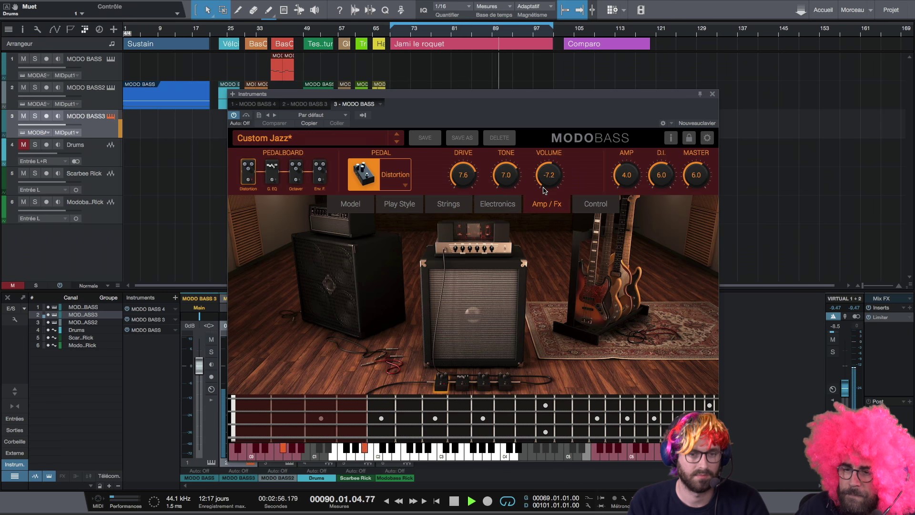
Try Chorus, Delay and Envelope Filter in turn as the first pedal on the playing loop.
click(402, 186)
click(382, 205)
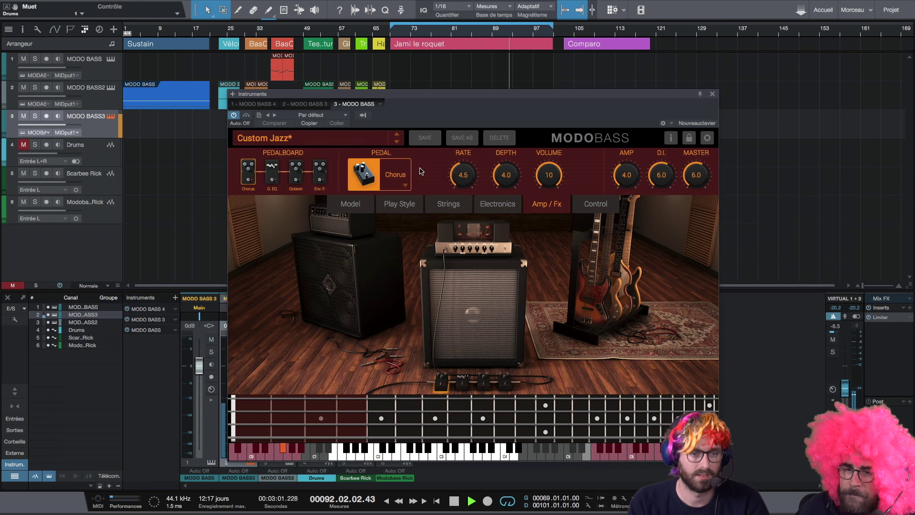
click(396, 175)
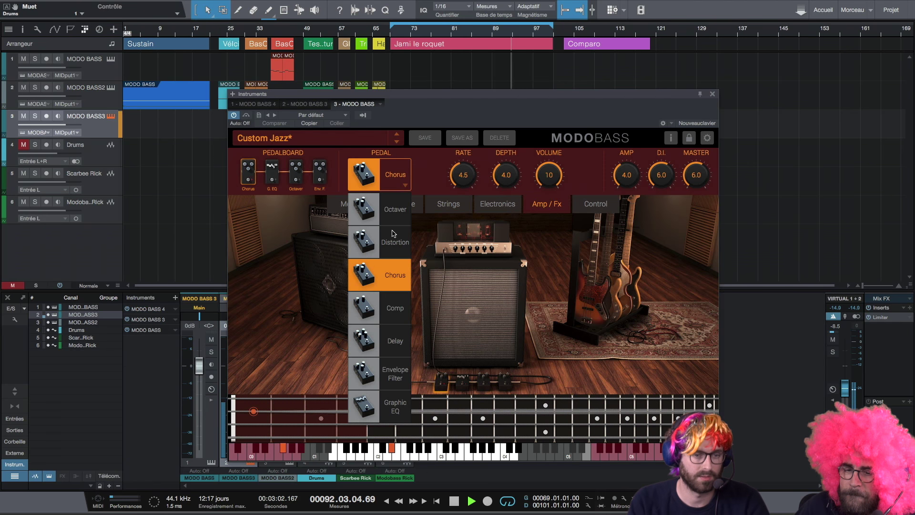
click(393, 345)
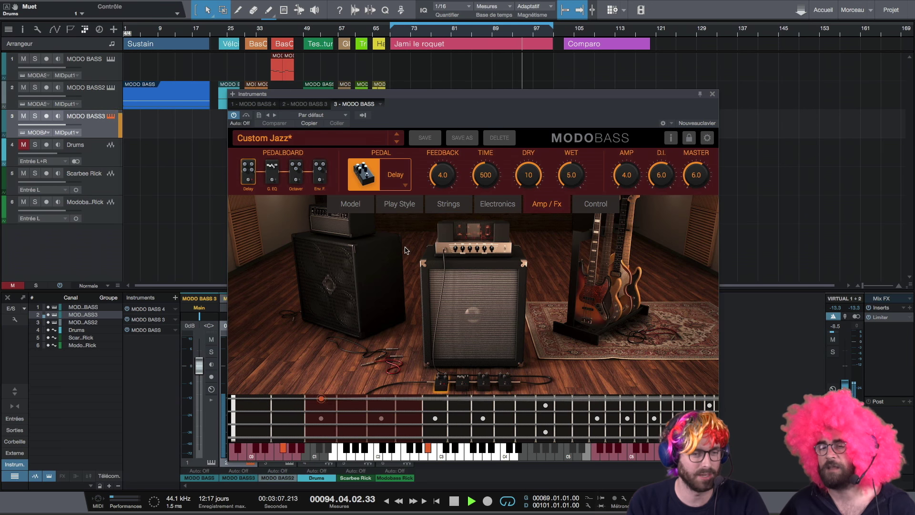
click(408, 180)
click(388, 377)
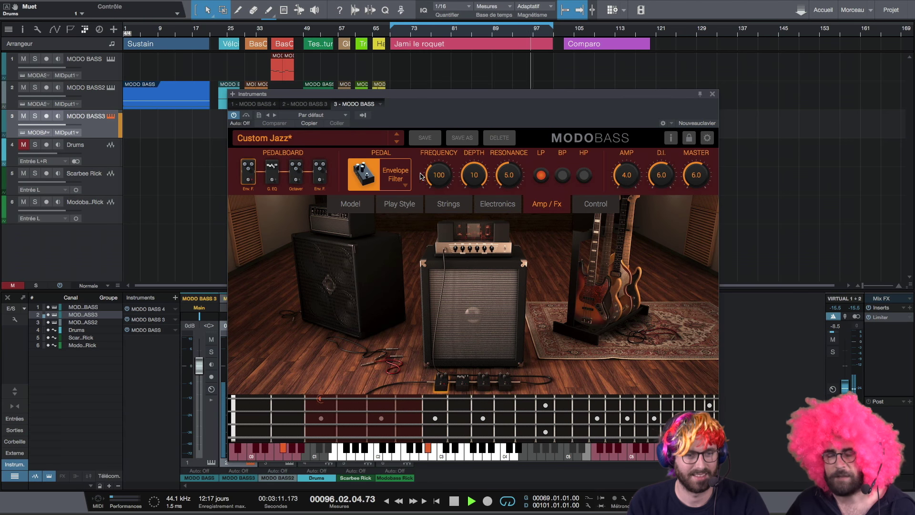
Change the first pedal to Graphic EQ, and stop playback with the playhead back at the loop start.
click(403, 181)
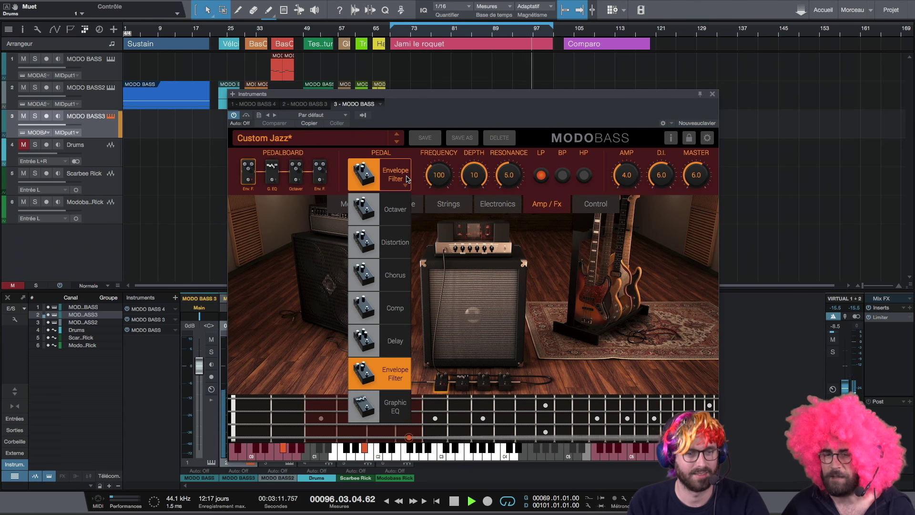
click(391, 412)
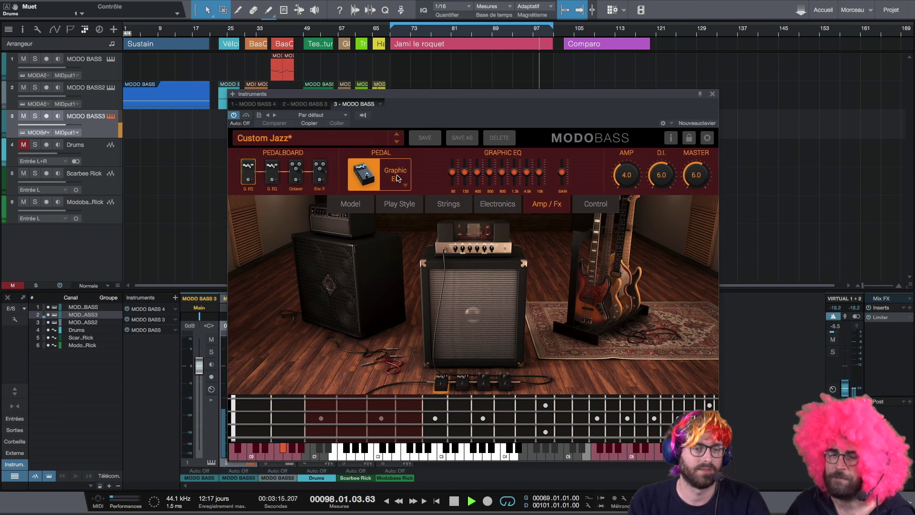
key(space)
key(KP_1)
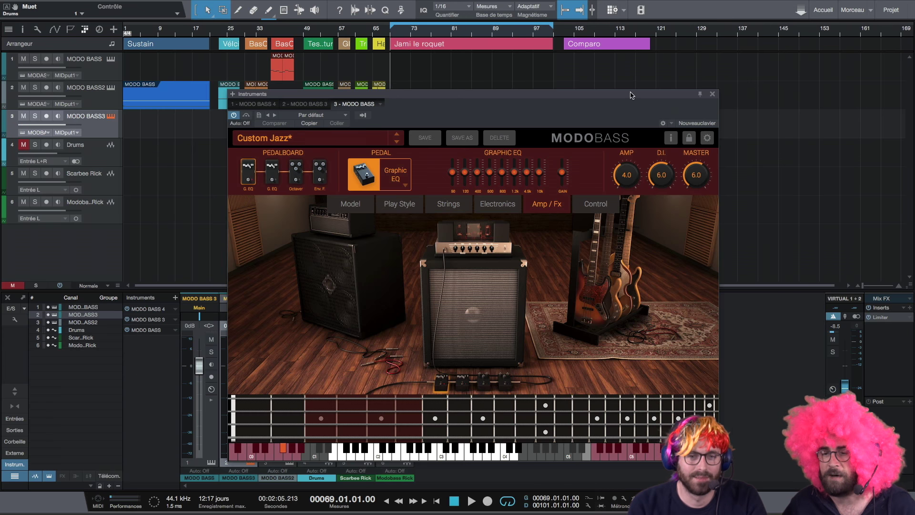
Show the Control settings with the Keyswitches Map and move the instrument window clear of the bass clips.
drag(631, 94, 661, 90)
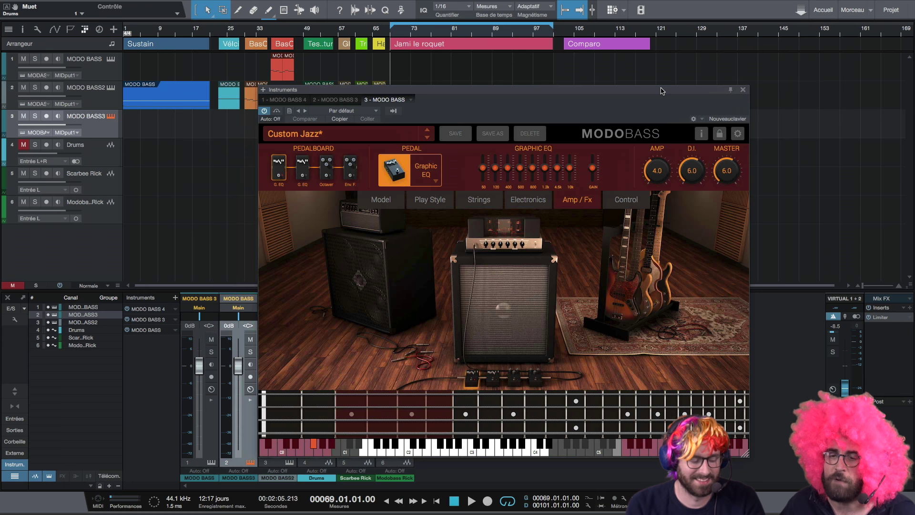
click(624, 202)
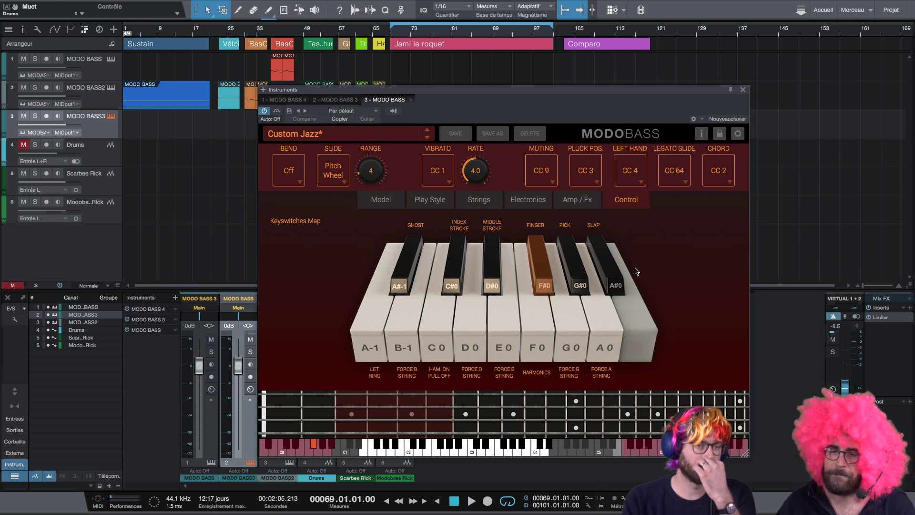
drag(458, 90, 569, 125)
Return to the song start, loop the MODO BASS clips from bar 1 to bar 70, and disarm recording and monitoring on MODO BASS2.
key(Home)
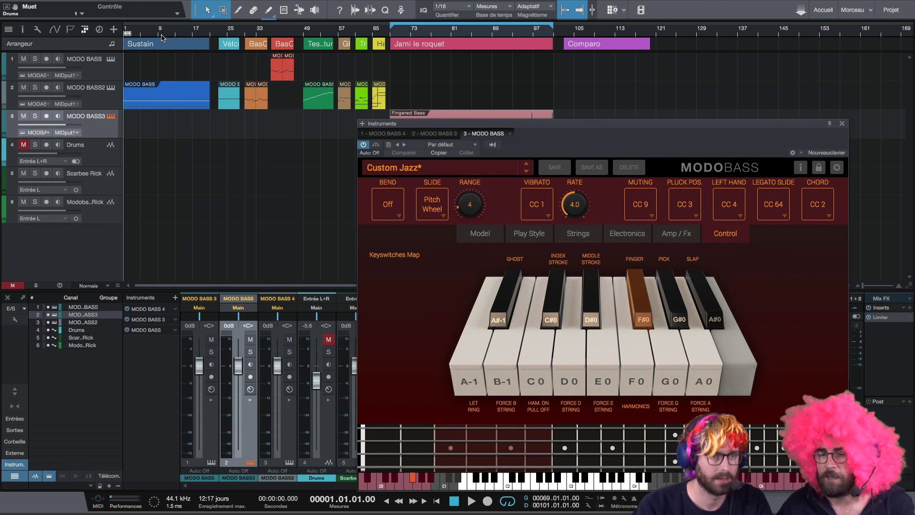
drag(393, 102, 179, 63)
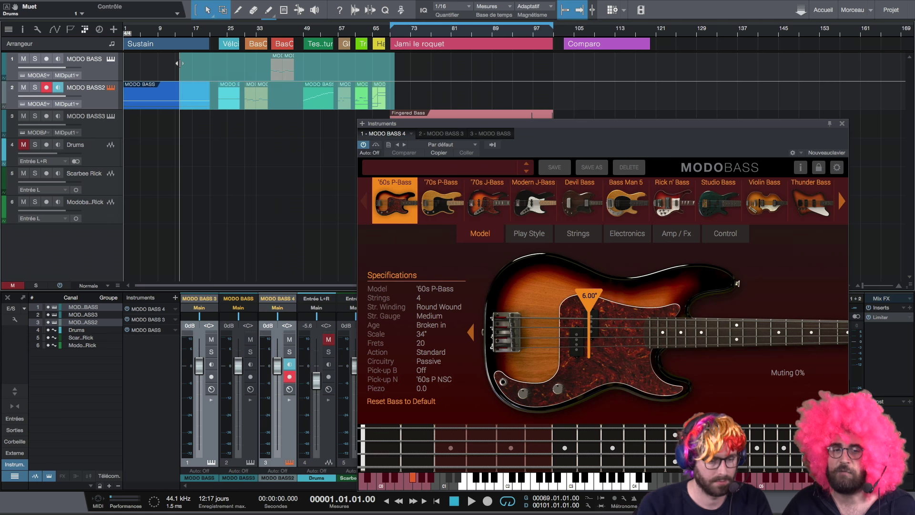
key(p)
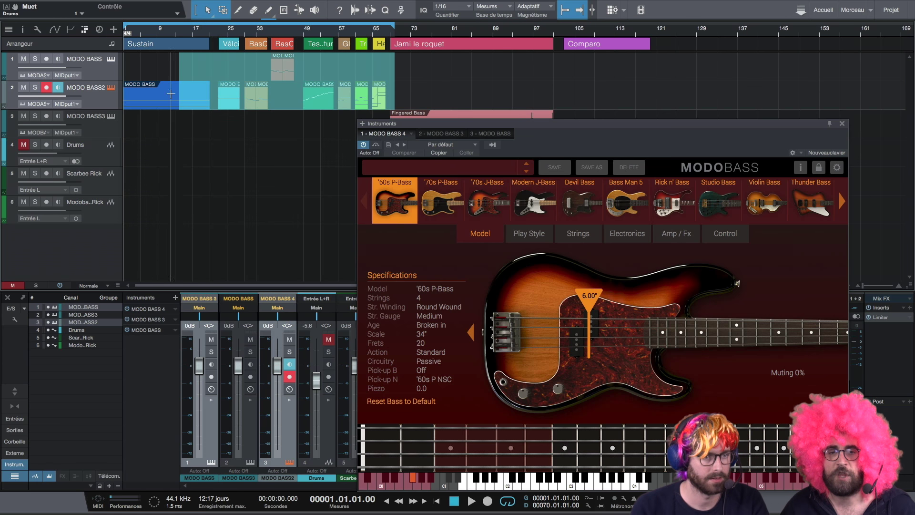
click(51, 92)
click(52, 92)
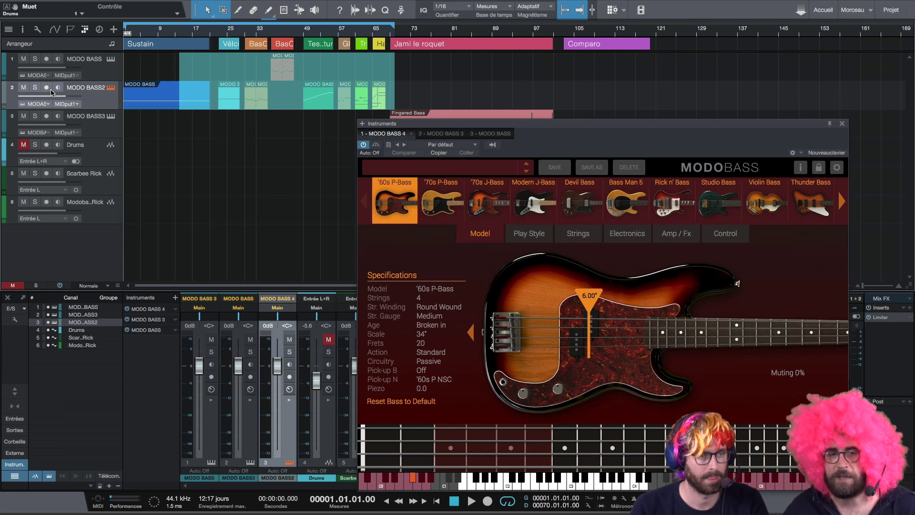
Close and reopen the MODO BASS2 instrument window, and play its Sustain section from the song start.
drag(478, 123, 460, 83)
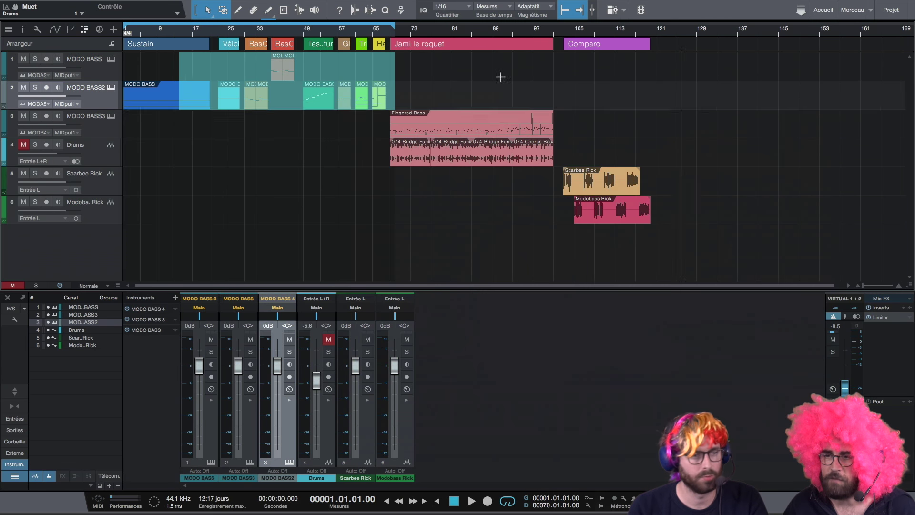
click(823, 84)
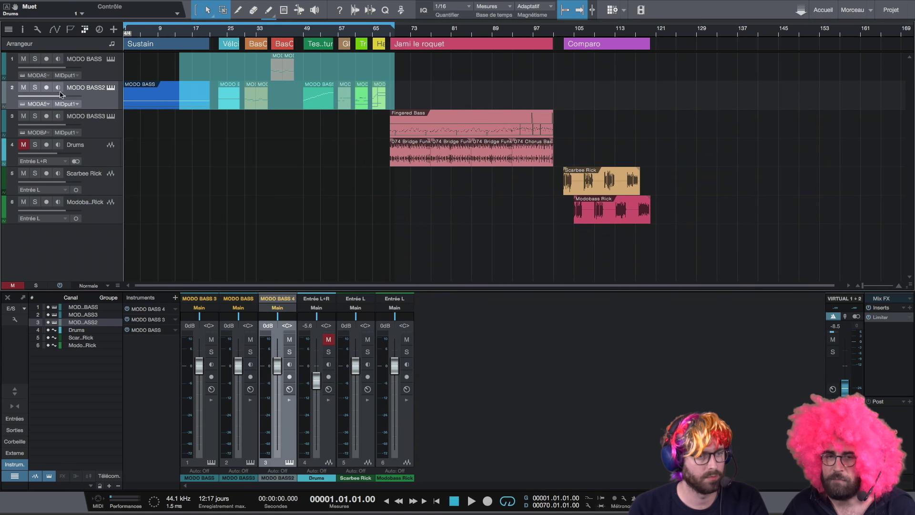
click(110, 88)
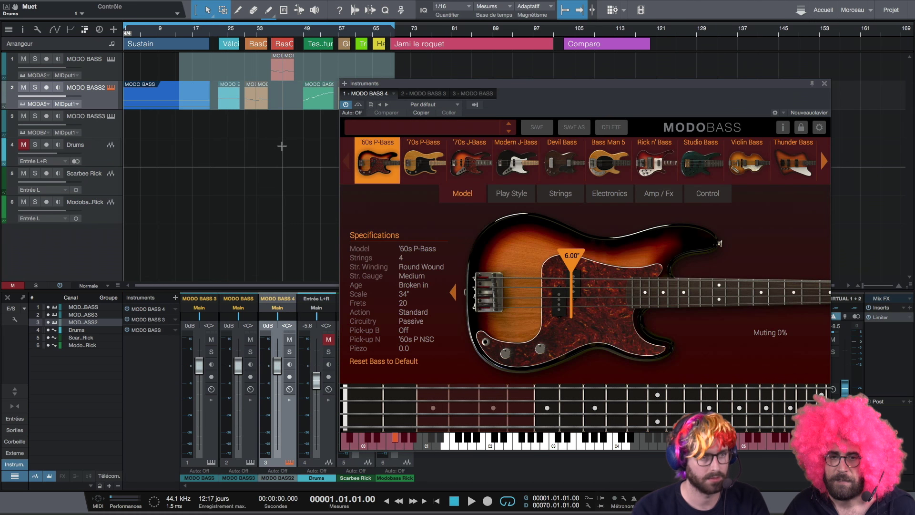
key(space)
drag(548, 80, 479, 78)
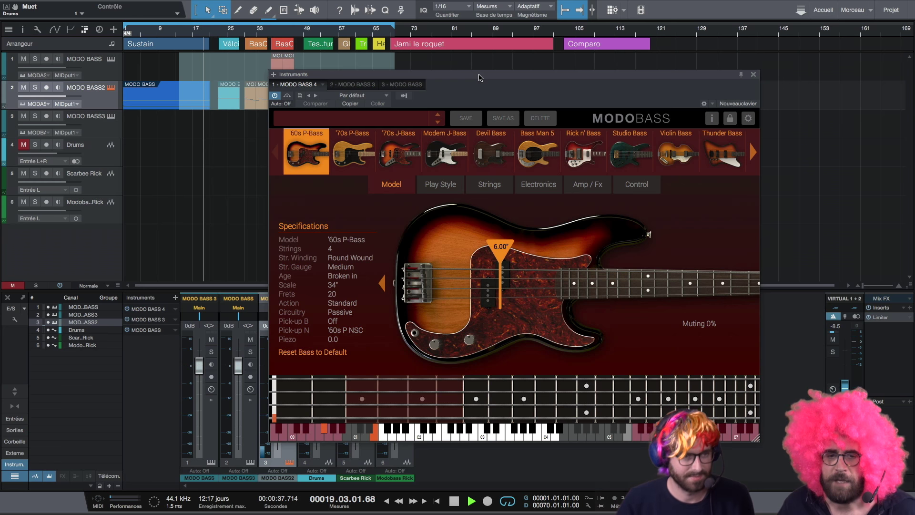
key(space)
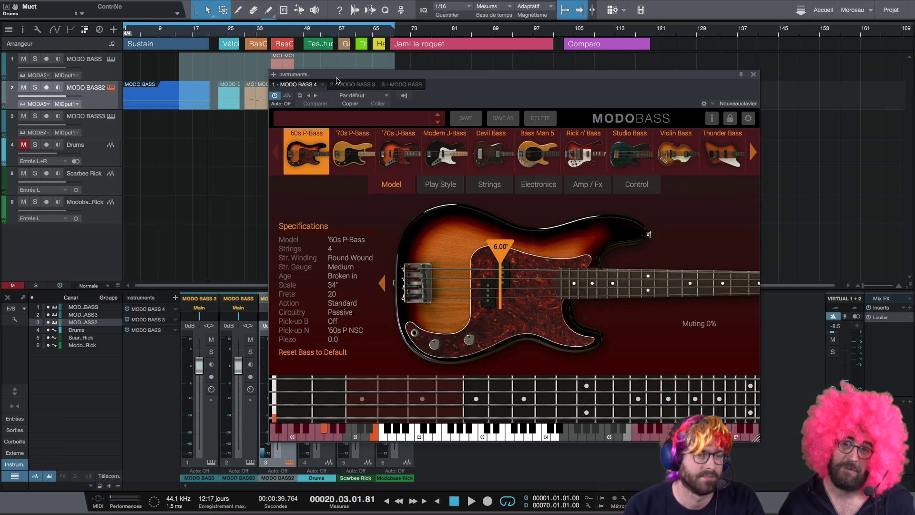
Select the MODO BASS2 clip in the Vélo section and start playback from bar 22.
drag(348, 76, 379, 75)
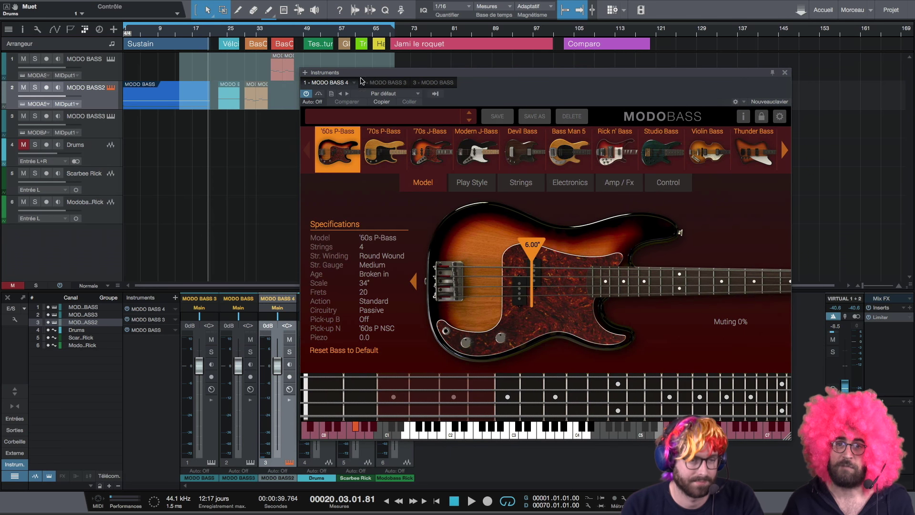
click(232, 109)
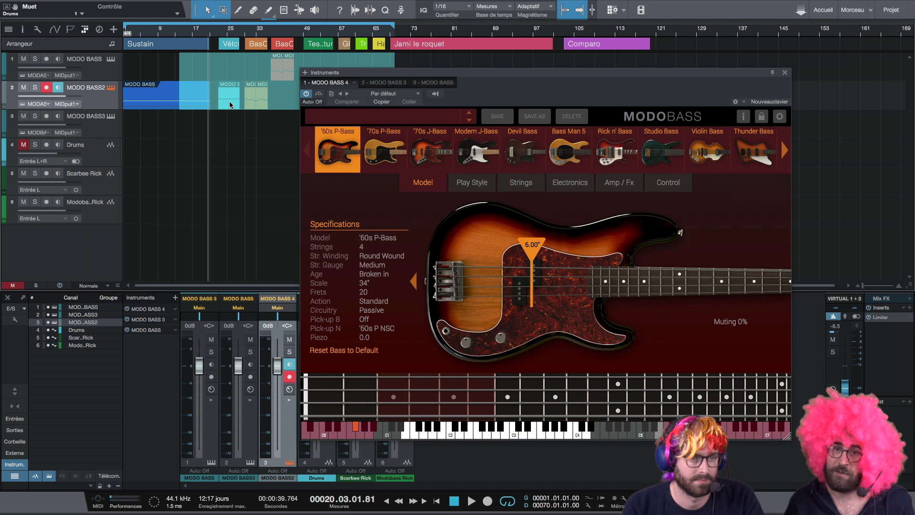
click(214, 36)
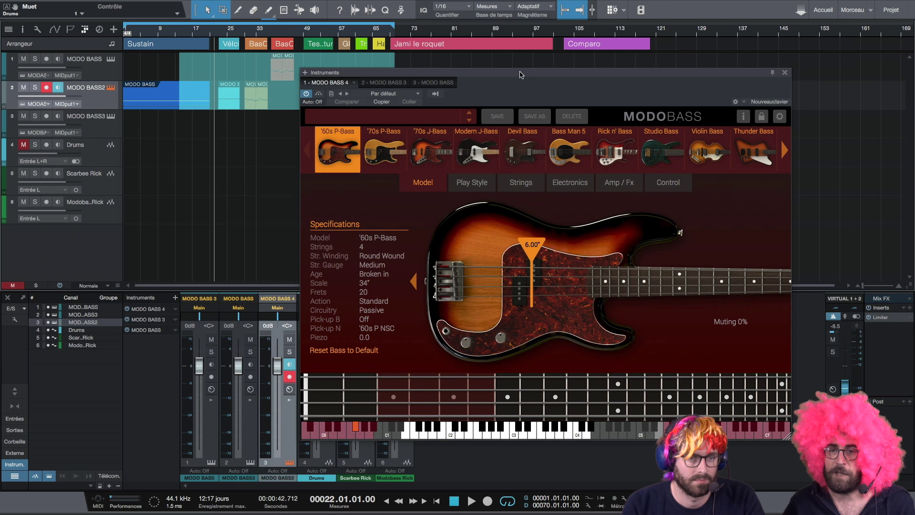
drag(522, 75, 530, 76)
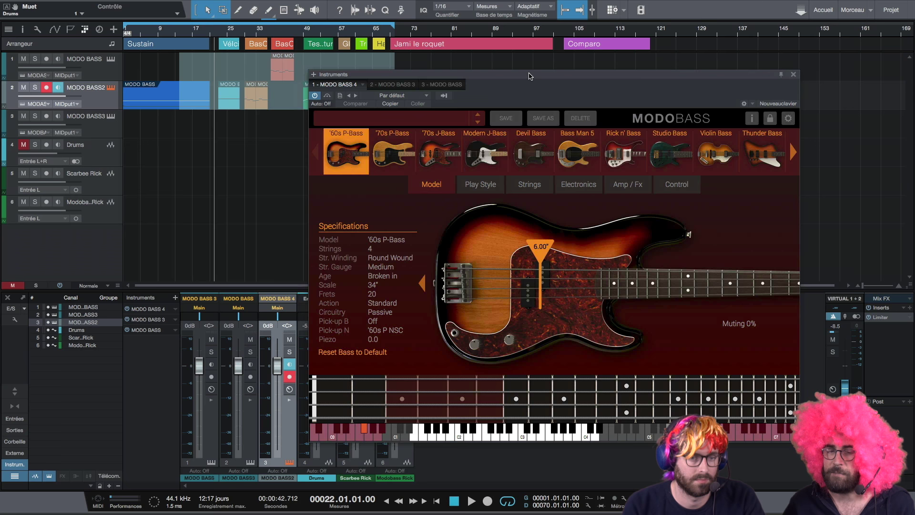
key(space)
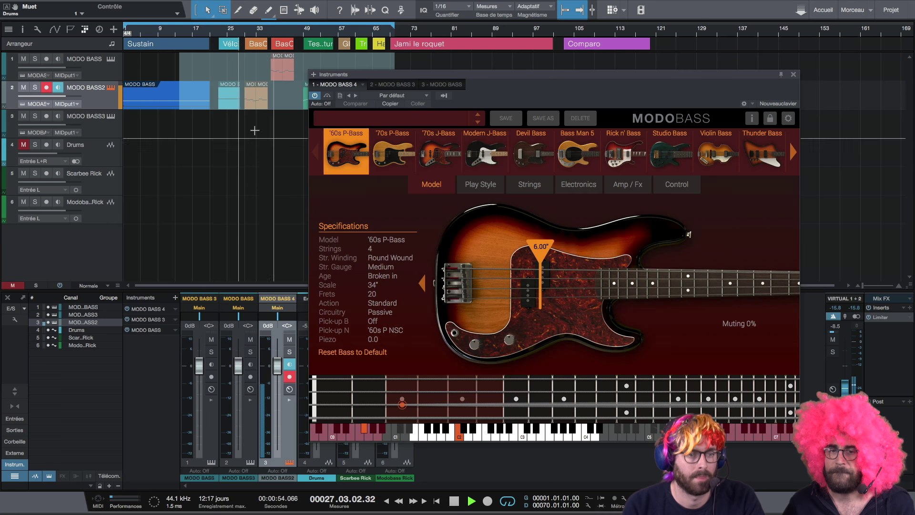
Stop playback, close the instrument window and open the MODO BASS2 clip of the Vélo section in the note editor.
key(space)
double_click(241, 107)
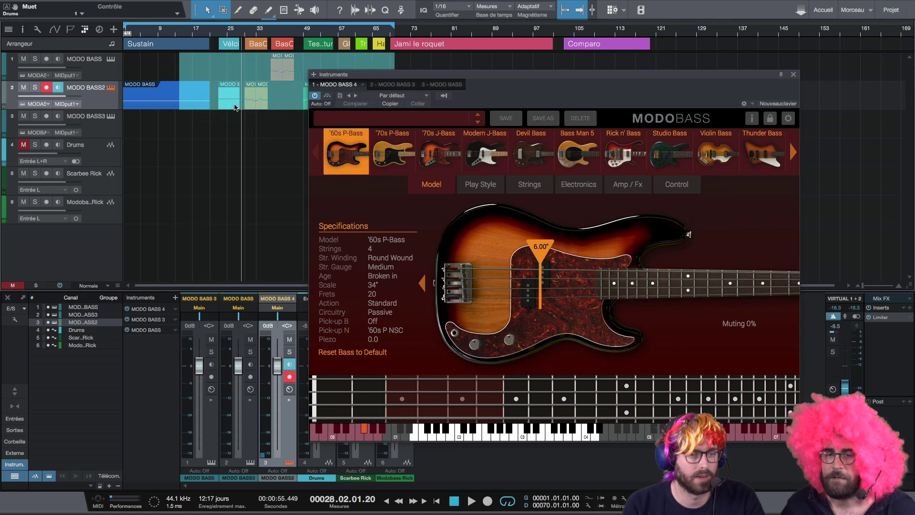
click(793, 75)
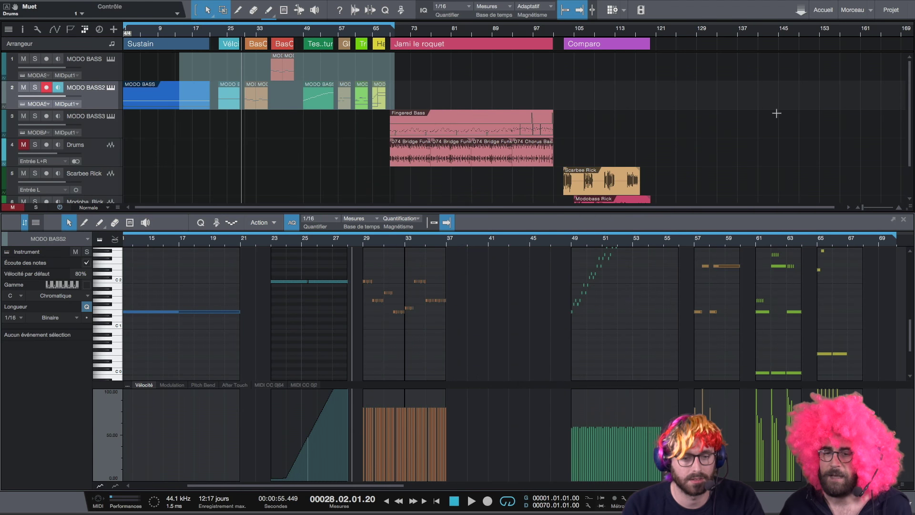
scroll(312, 332, up, 2)
scroll(312, 331, up, 1)
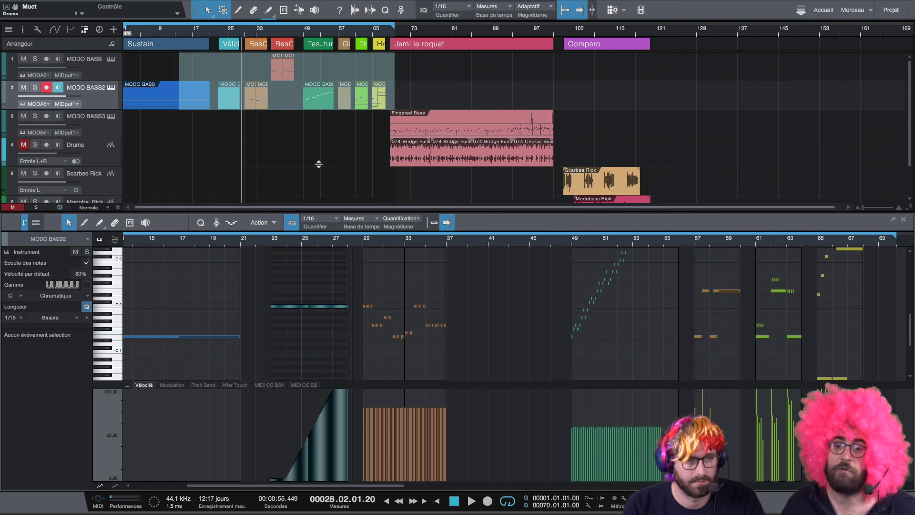
click(418, 98)
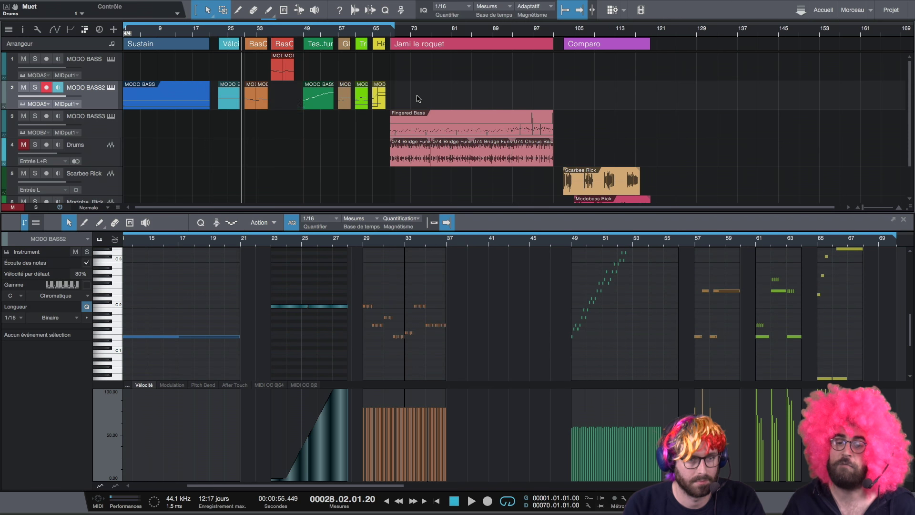
click(233, 104)
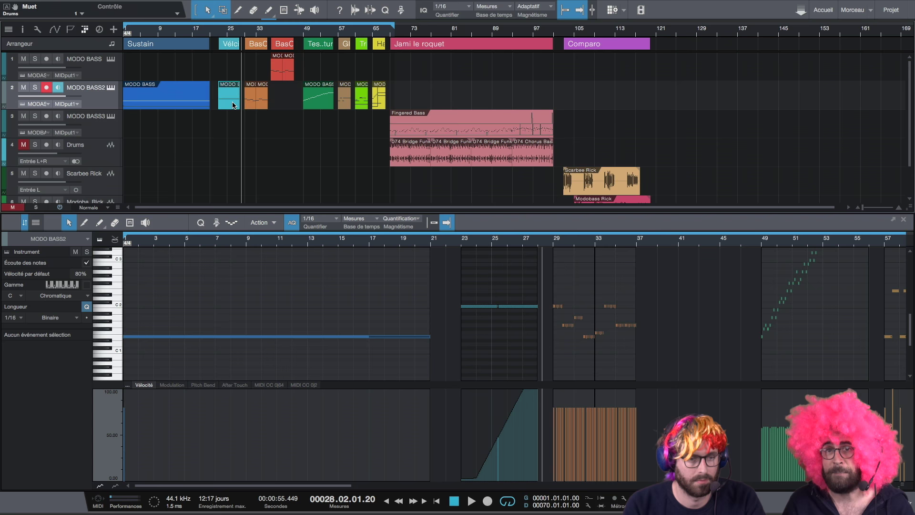
double_click(233, 105)
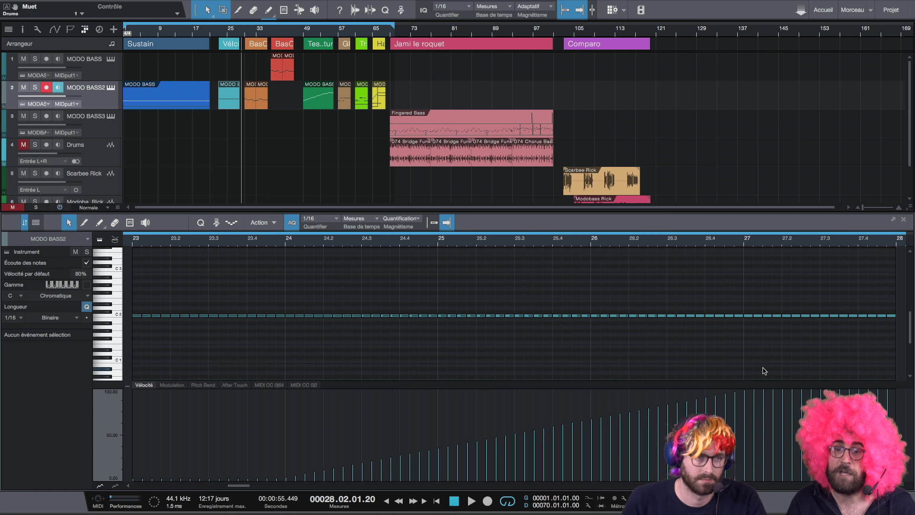
Play the Vélo section from its start, following the rising note velocities, and stop near its end.
click(218, 32)
key(space)
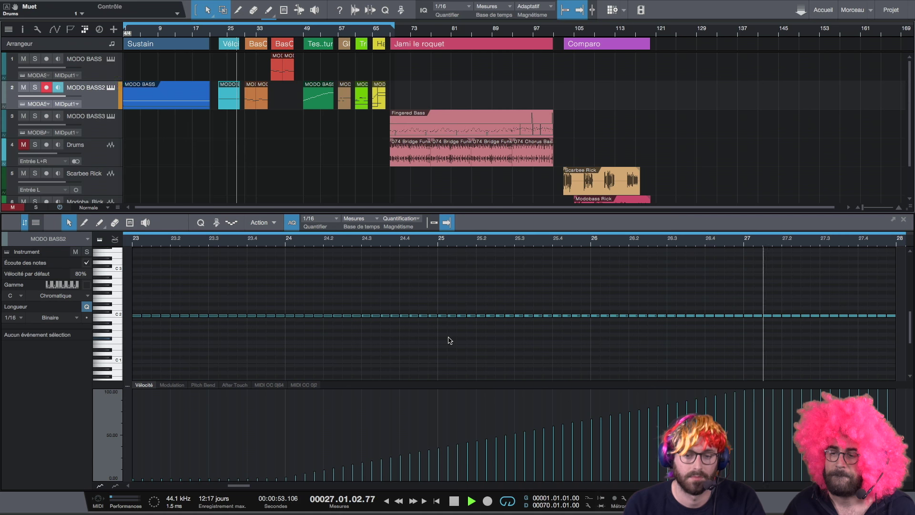
key(space)
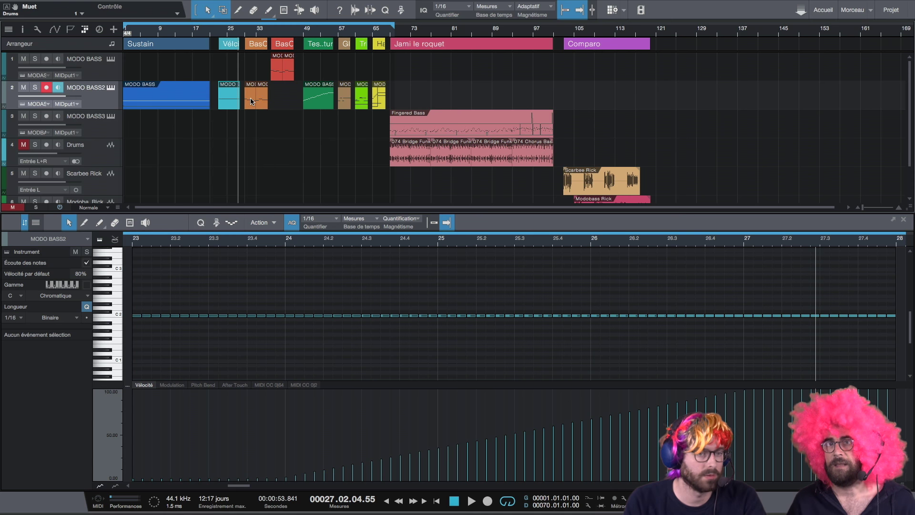
Play the orange and red bass-line sections one after the other, starting from bar 29.
click(242, 36)
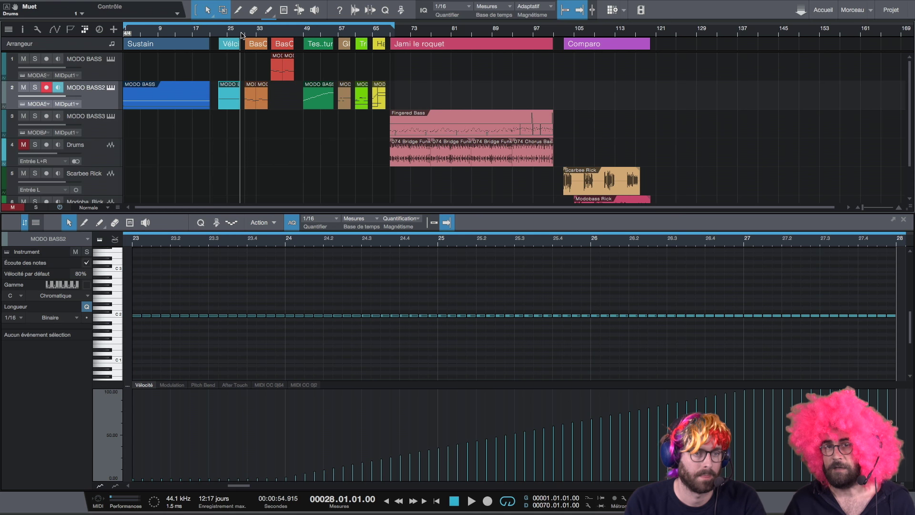
click(244, 35)
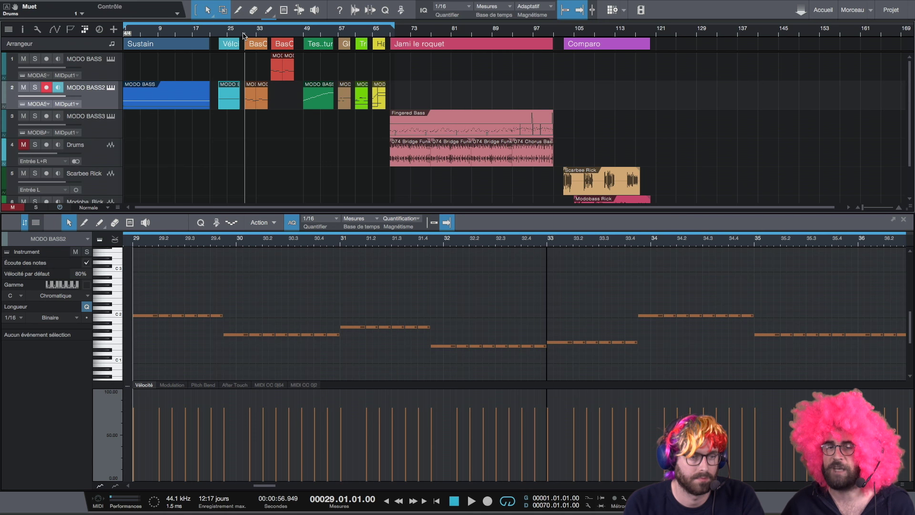
key(space)
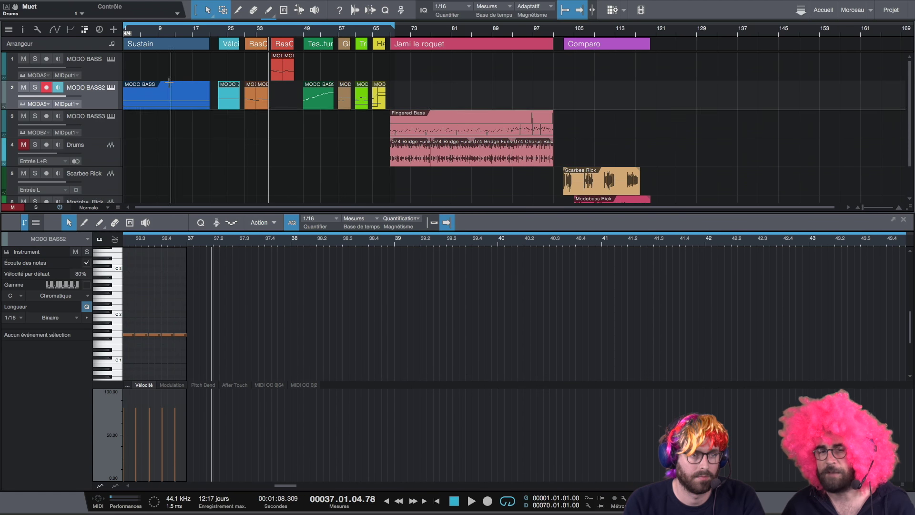
key(space)
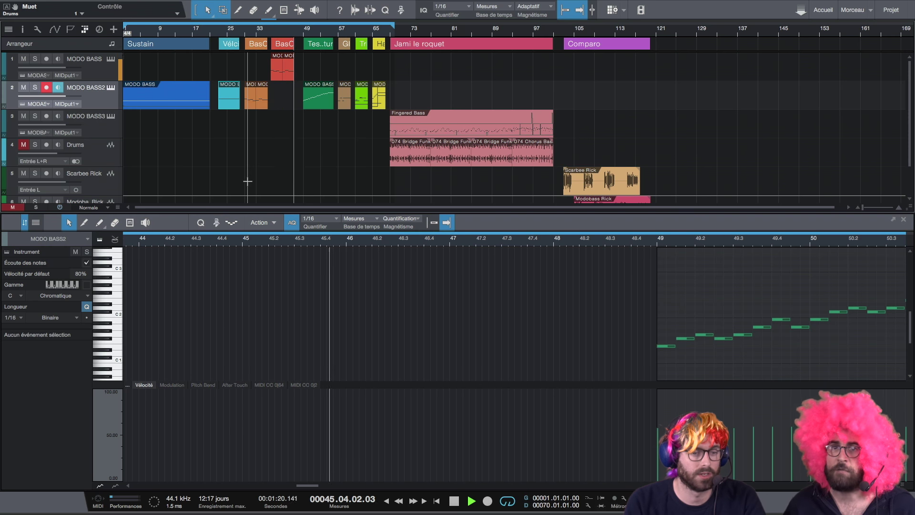
key(space)
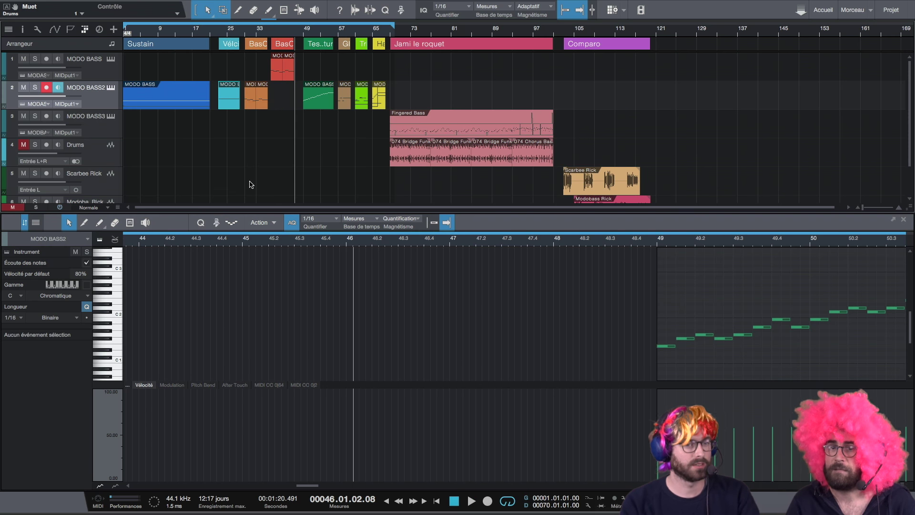
Disarm recording and monitoring on MODO BASS2 and play the green Tessiture section from bar 48, showing its highest notes.
click(301, 32)
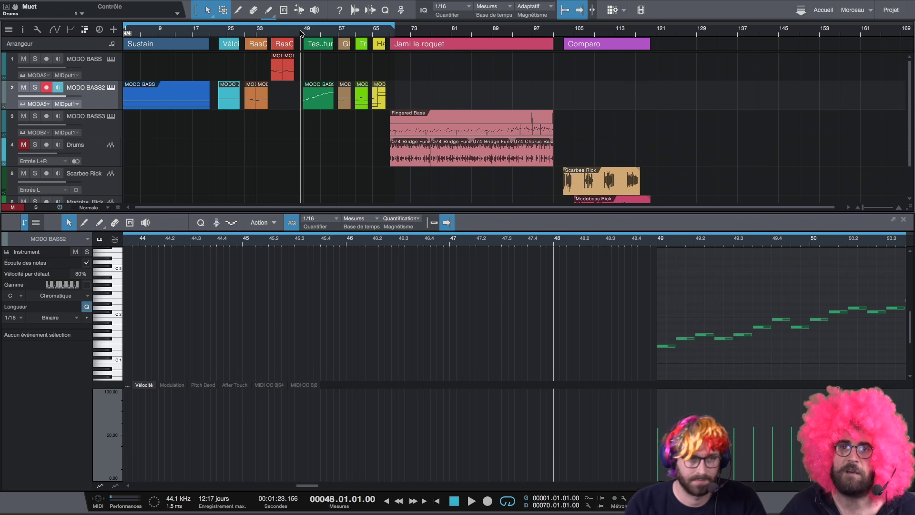
click(47, 88)
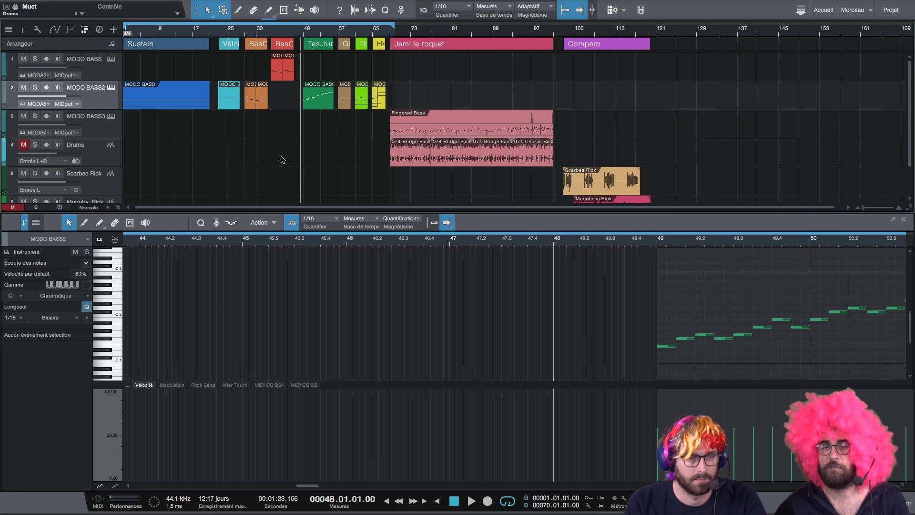
key(space)
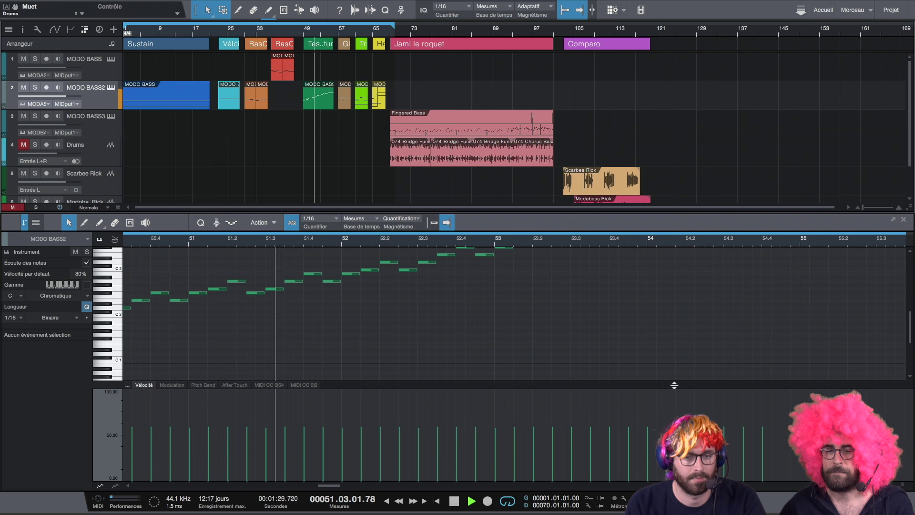
scroll(680, 354, up, 3)
scroll(682, 355, up, 1)
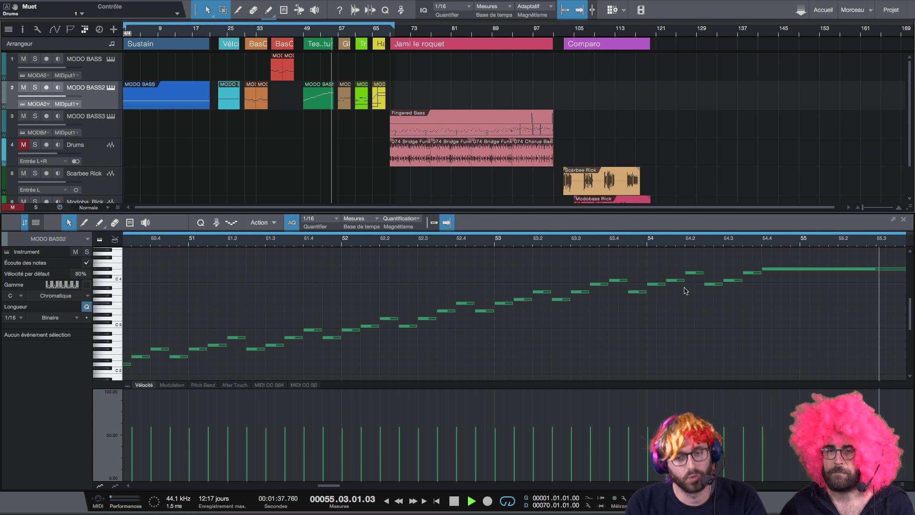
key(space)
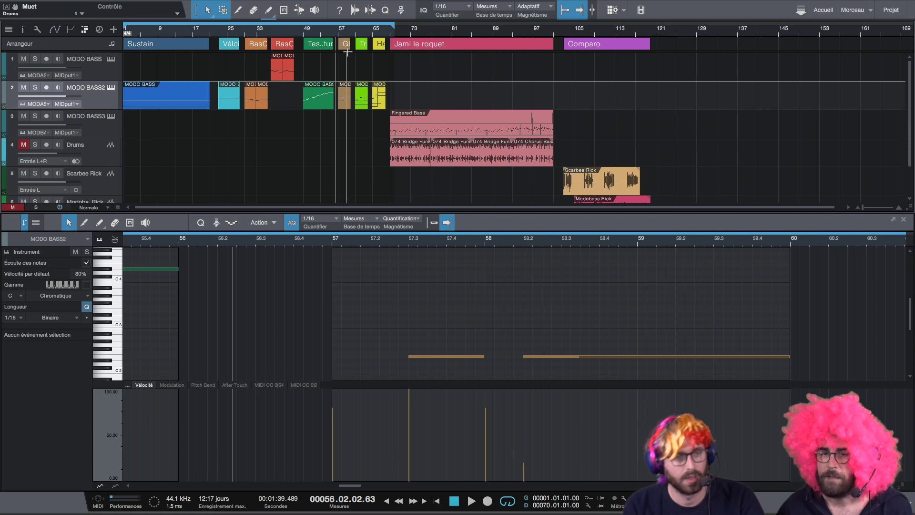
Play the Gl section from bar 57 and stop at its end.
click(338, 34)
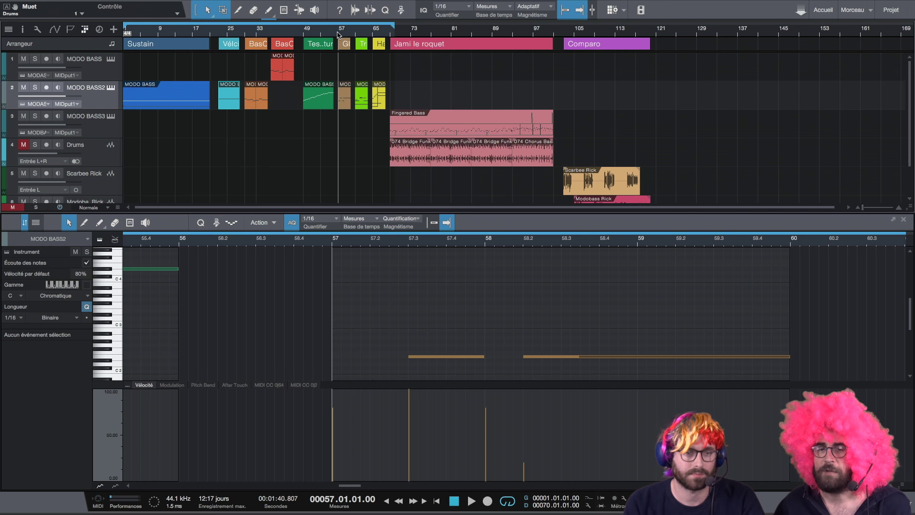
key(space)
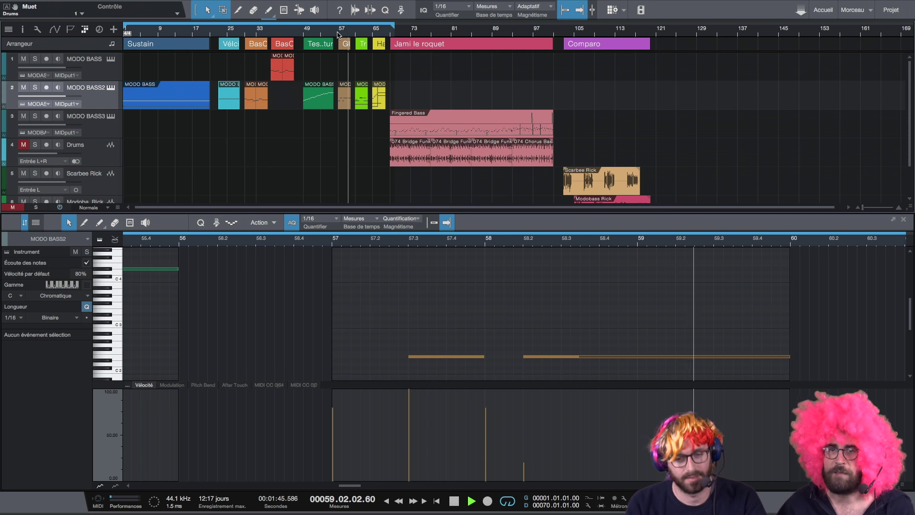
key(space)
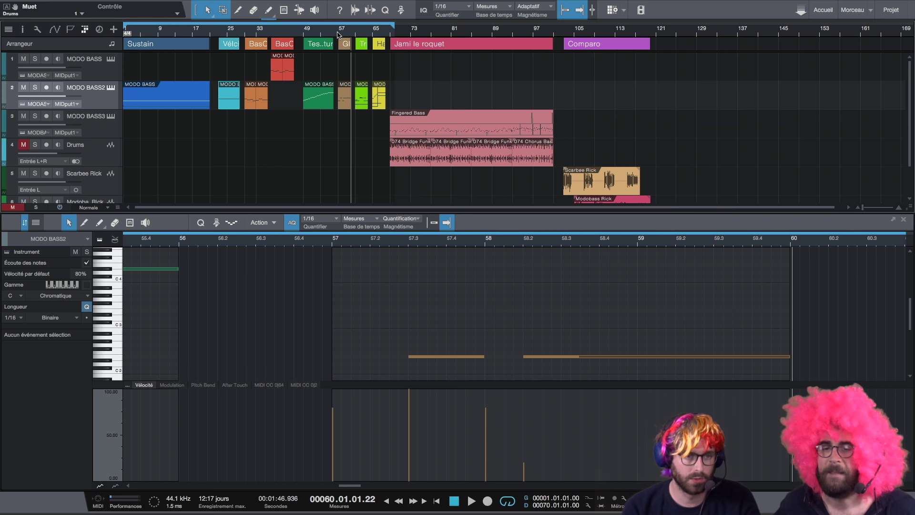
Play the Tr section, return the playhead to just before bar 61 and show its notes down to C0.
key(space)
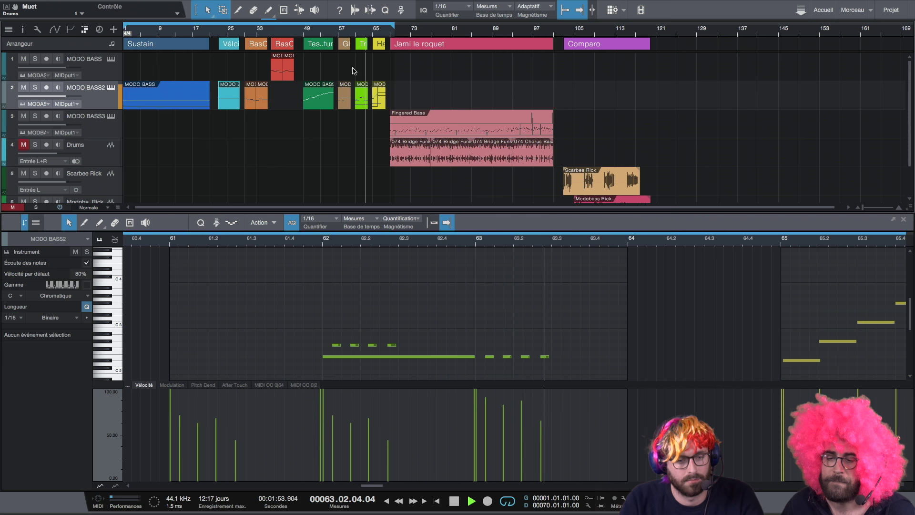
key(space)
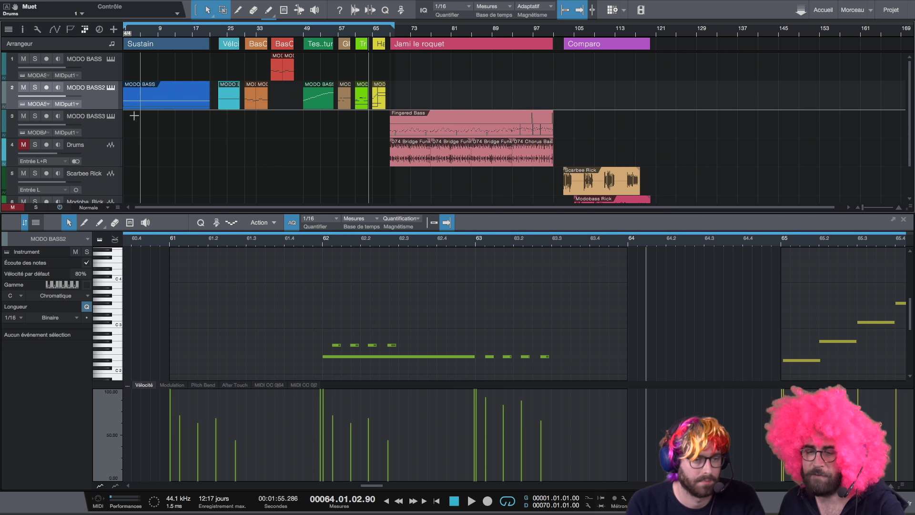
click(157, 244)
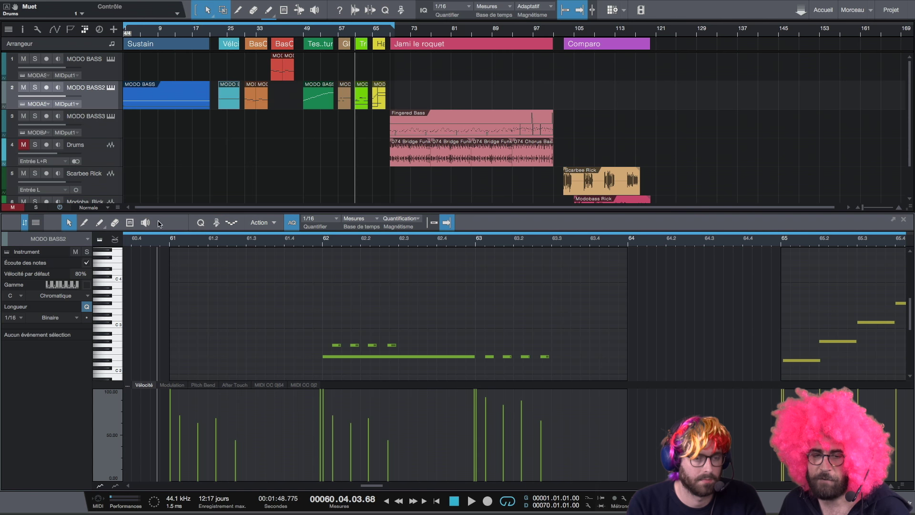
scroll(241, 353, down, 5)
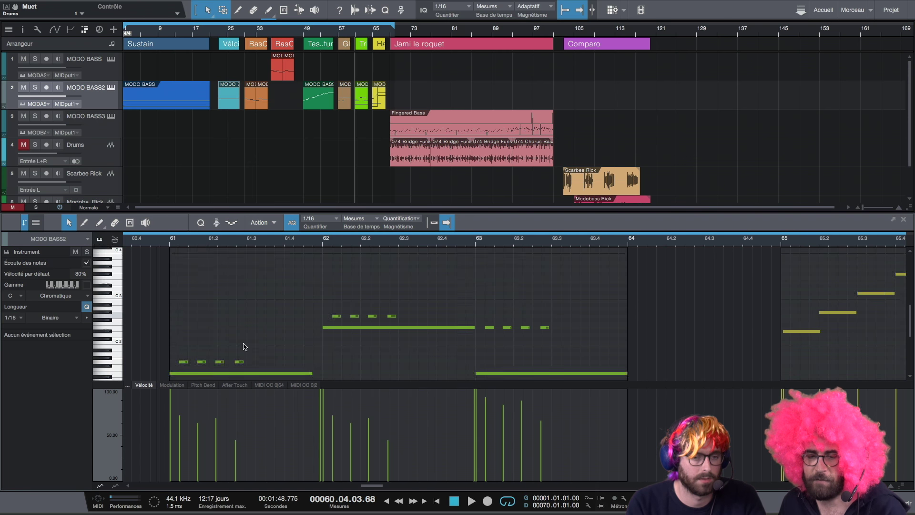
scroll(351, 328, up, 1)
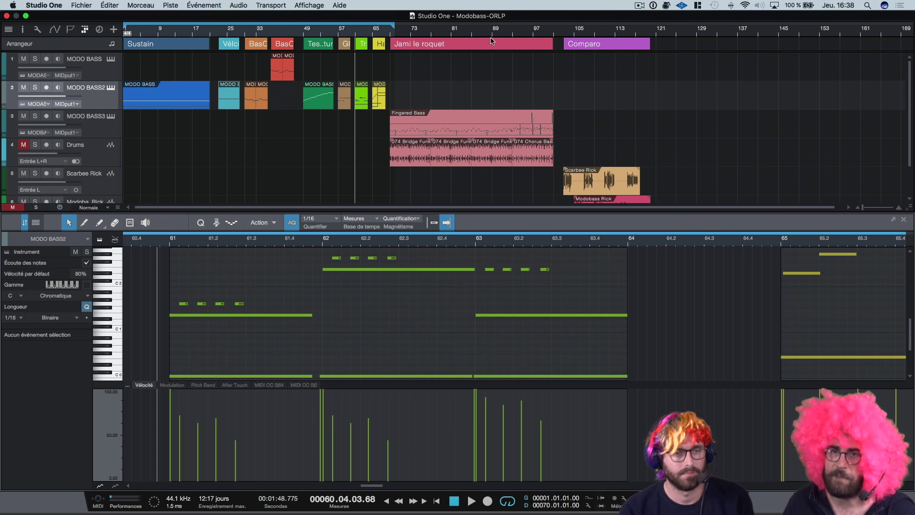
Play the Ha section from bar 64, and place the playhead at bar 102 ahead of the Comparo section.
click(371, 35)
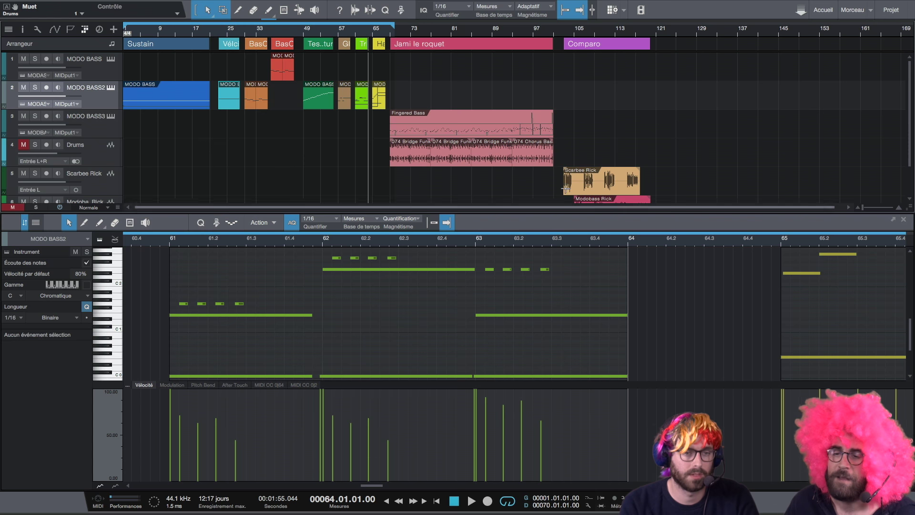
key(space)
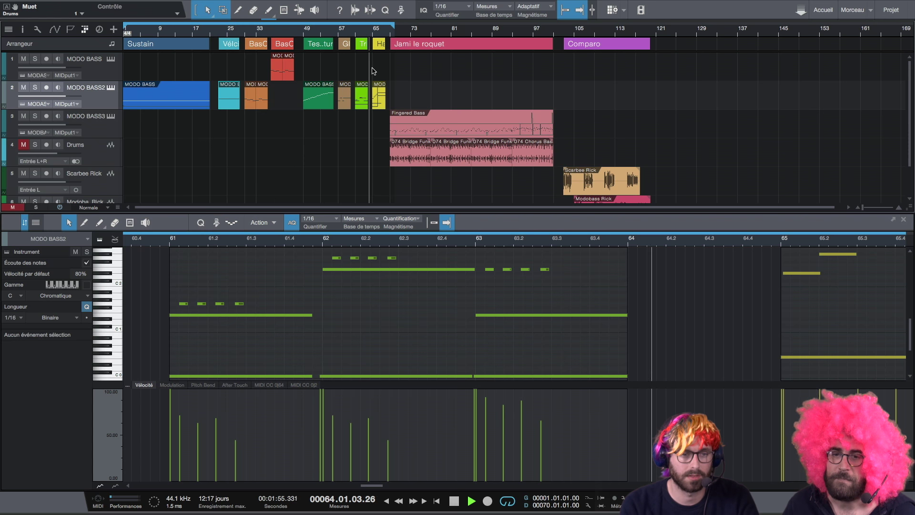
key(space)
key(space)
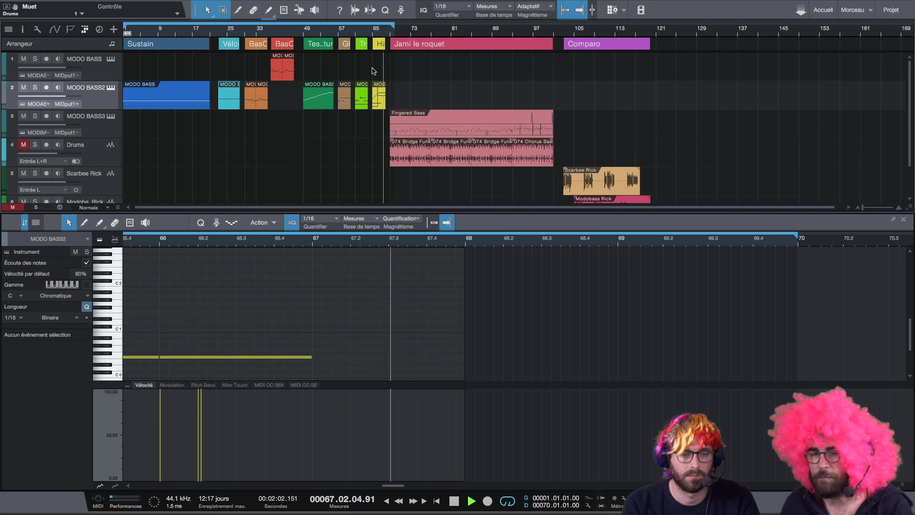
key(space)
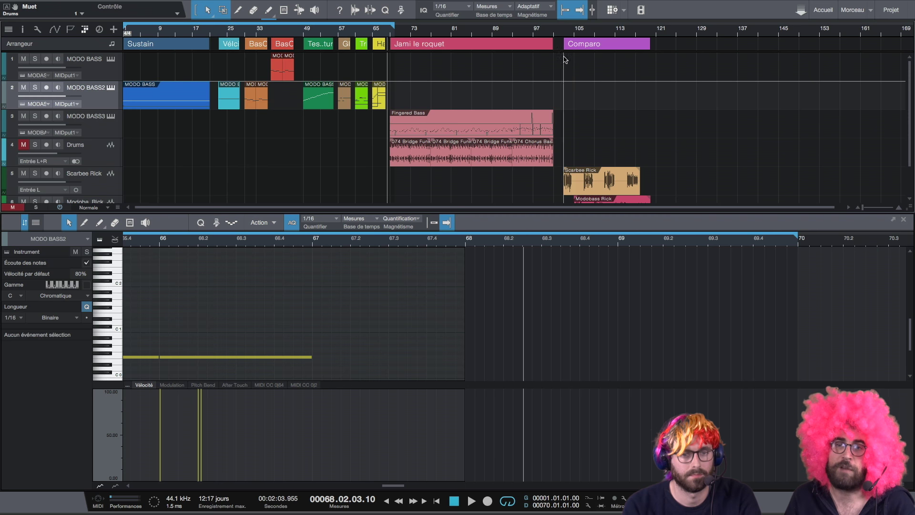
click(560, 35)
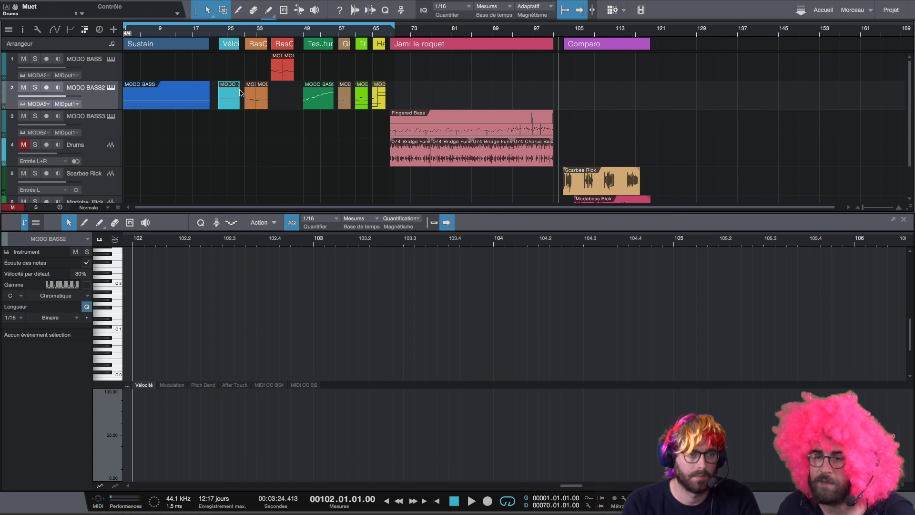
Reopen the MODO BASS2 instrument and choose the Slap keyswitch (A#0) in the Control settings' Keyswitches Map.
click(111, 87)
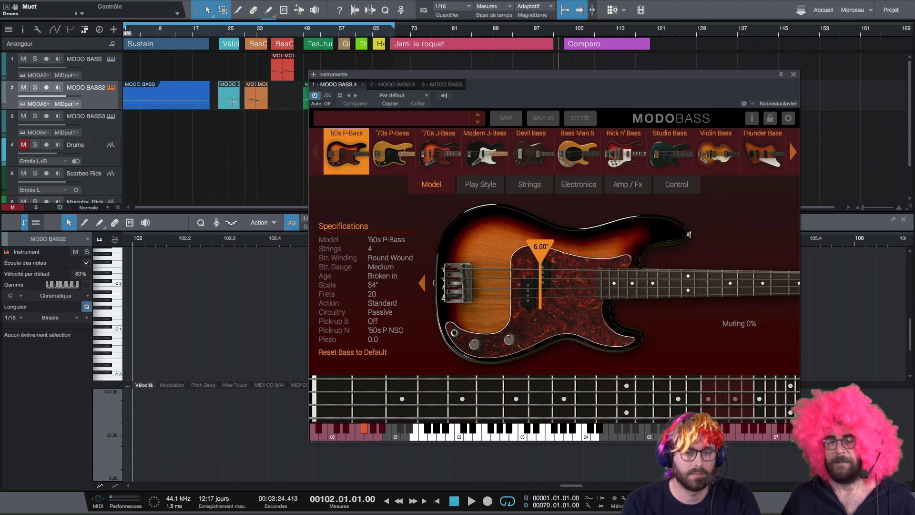
drag(586, 77, 546, 70)
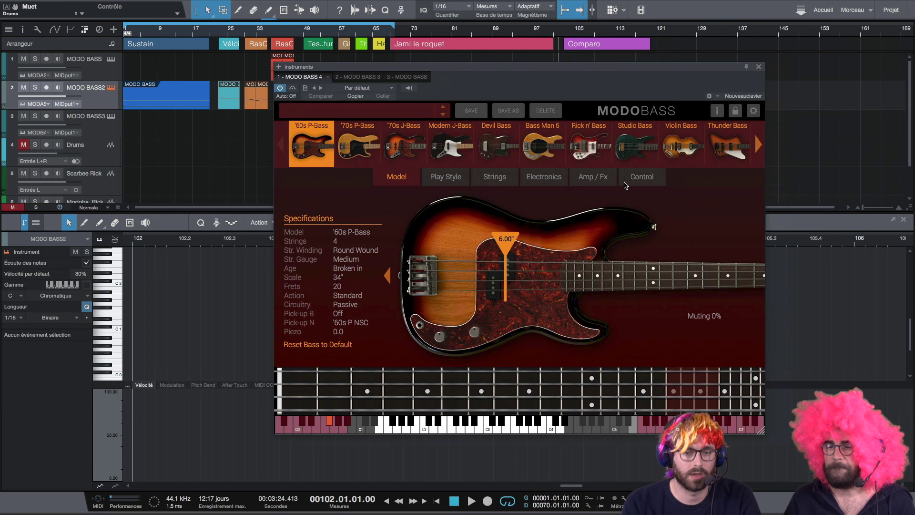
click(644, 182)
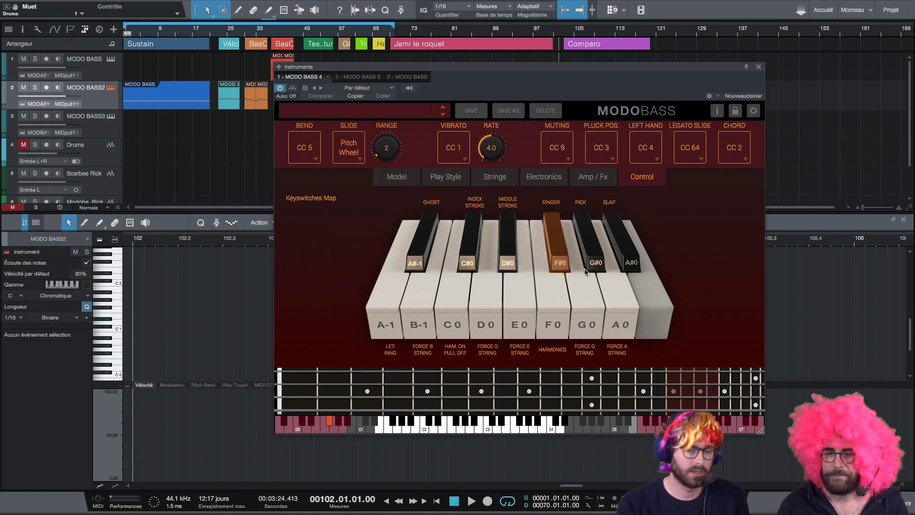
click(627, 255)
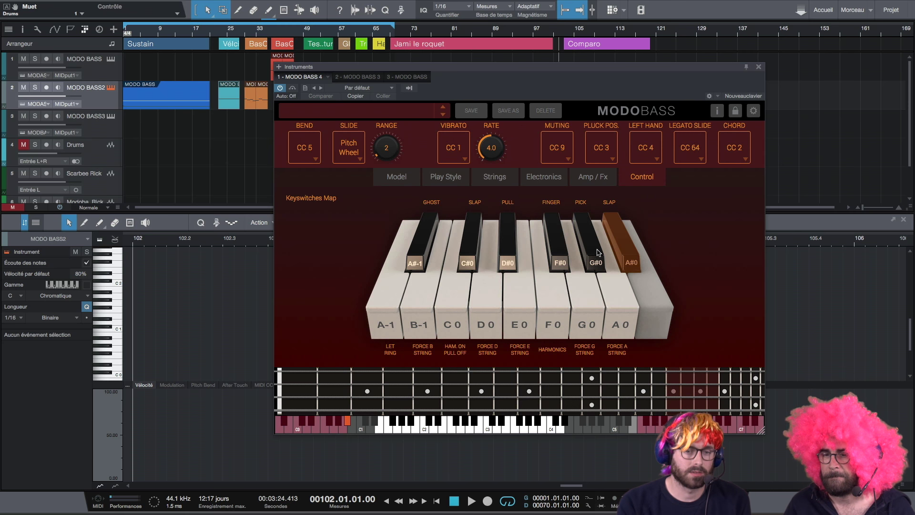
Point out the MODO BASS keyswitches for Pull, Ghost, Let Ring, Force B String, Ham. On Pull Off and Force G String.
click(503, 251)
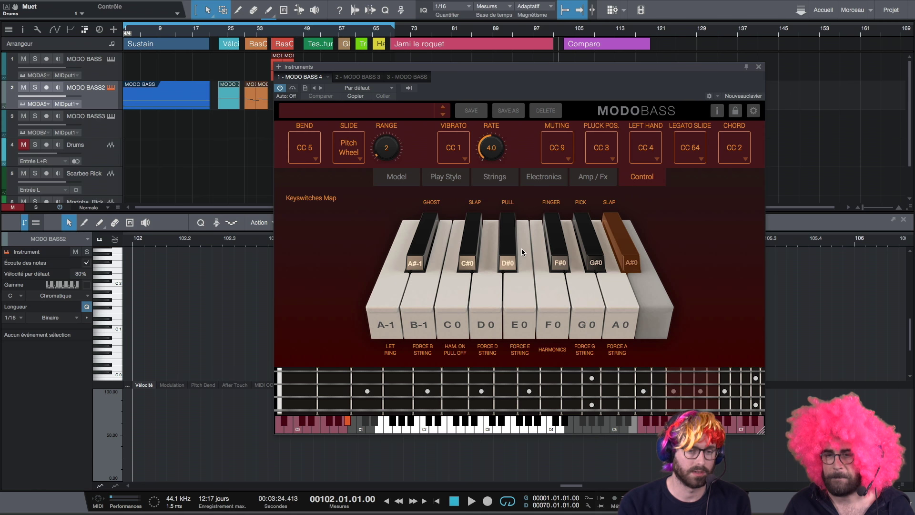
click(421, 247)
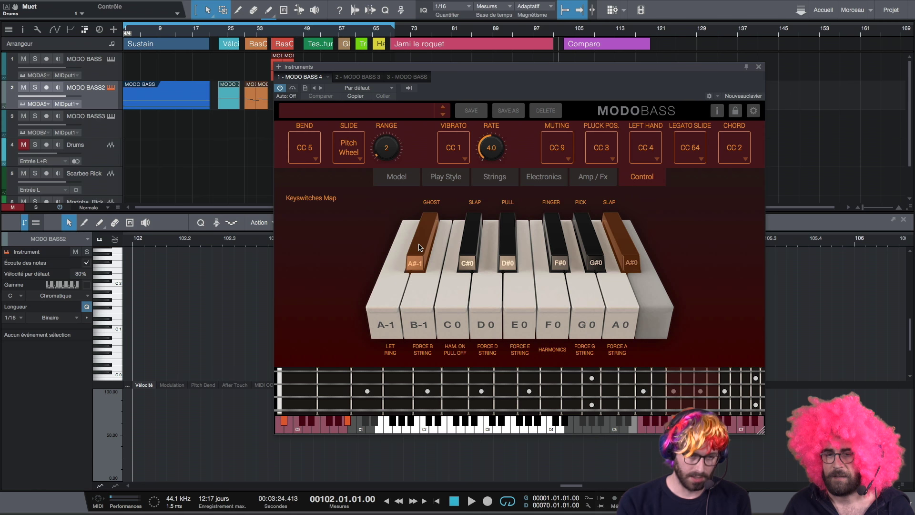
click(385, 327)
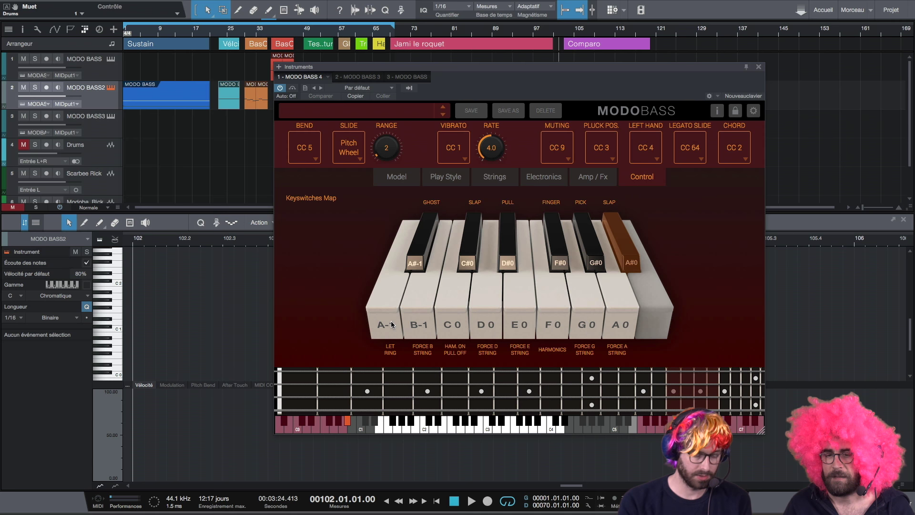
click(417, 320)
click(461, 311)
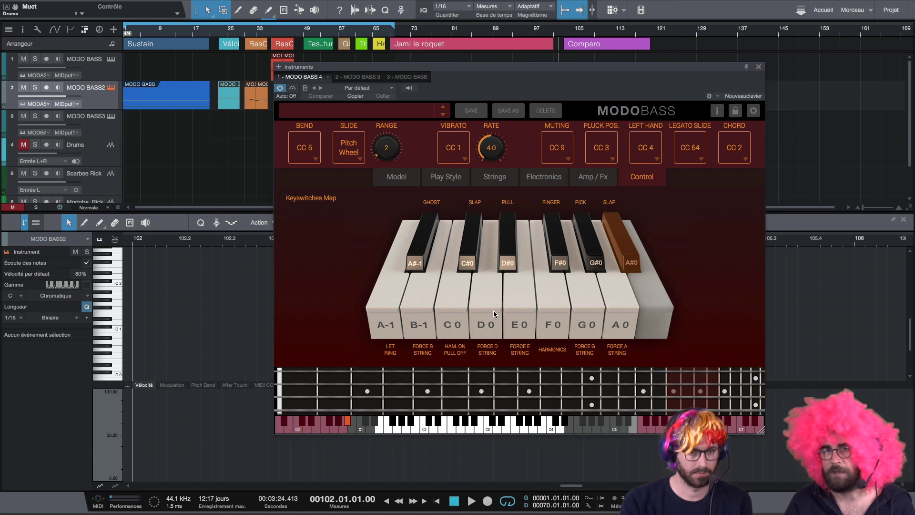
click(580, 310)
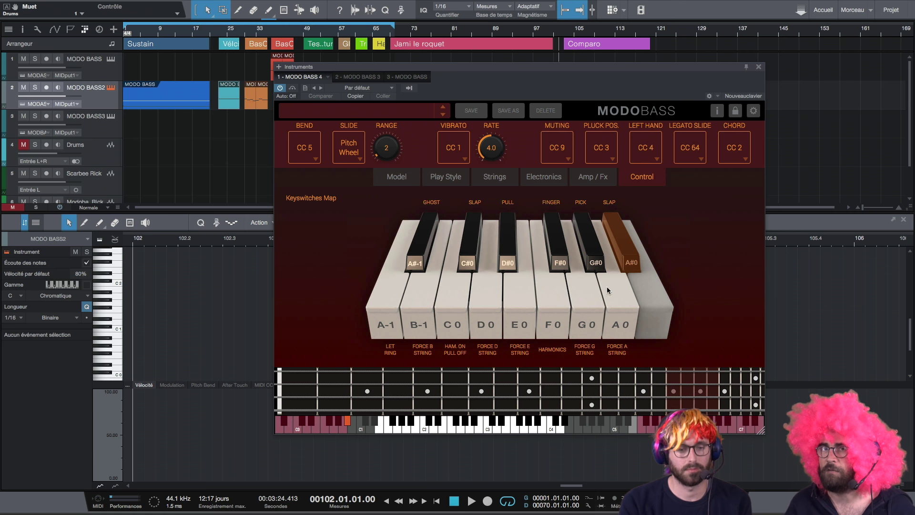
Switch the playing style to Pick (G#0) and then Finger (F#0), showing the stroke keyswitches C#0 and D#0 for each.
click(595, 251)
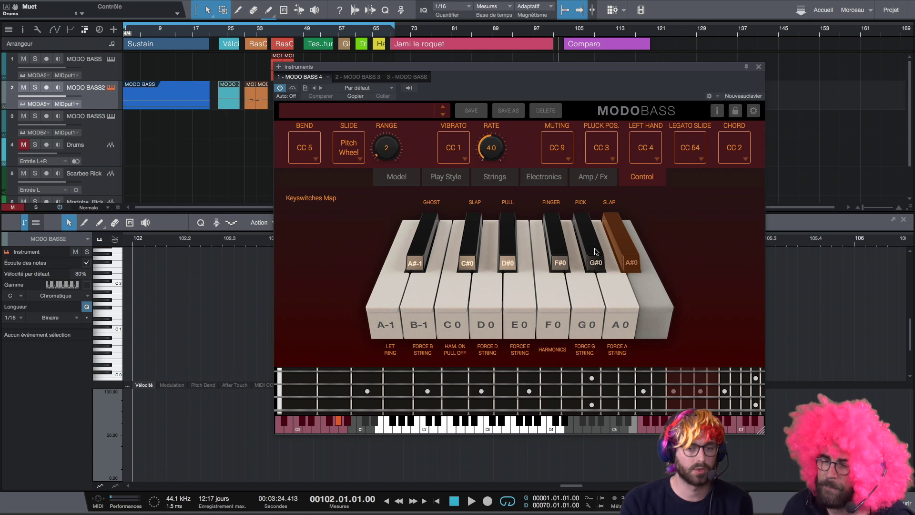
click(472, 245)
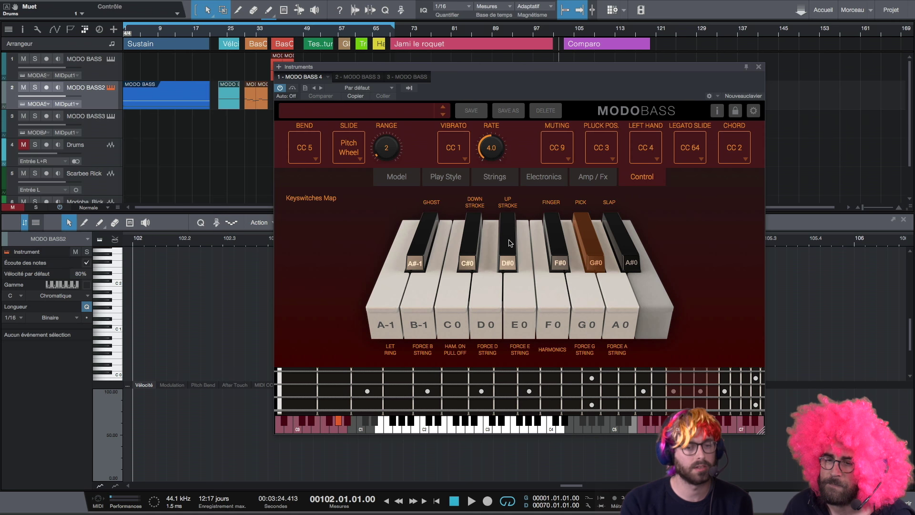
click(565, 243)
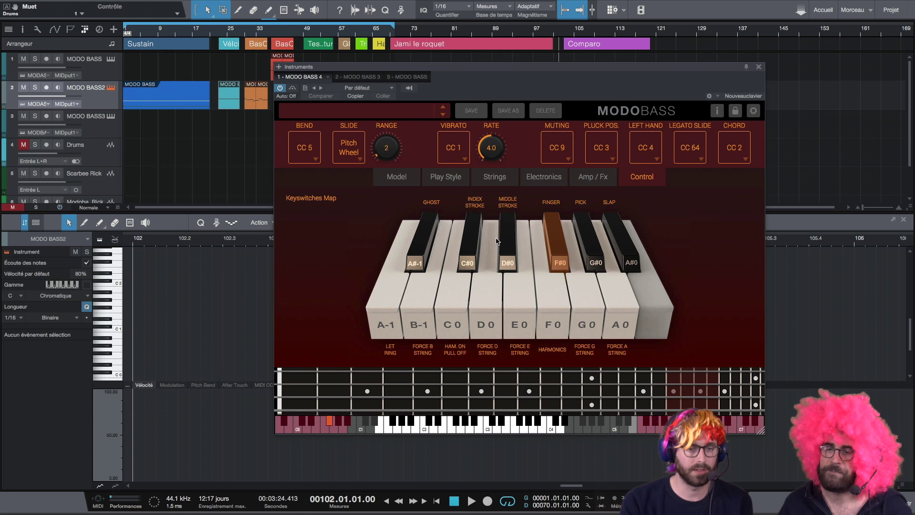
click(511, 245)
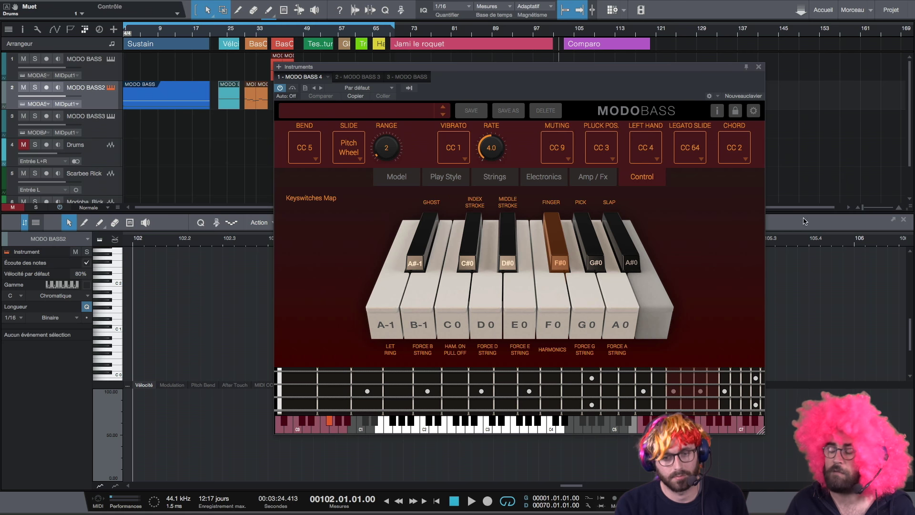
Close the note editor, choose the Slap keyswitch (A#0), and close the MODO BASS instrument window.
click(903, 221)
drag(671, 71, 683, 71)
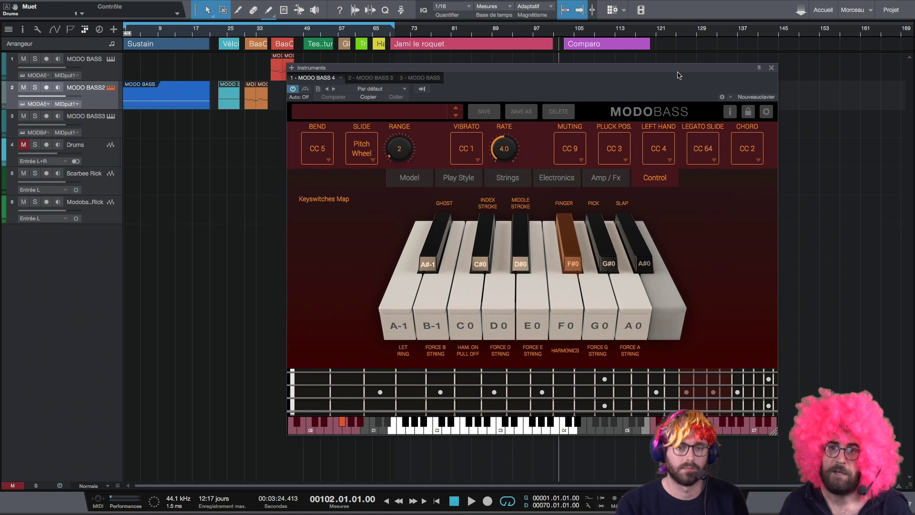
drag(678, 75, 666, 75)
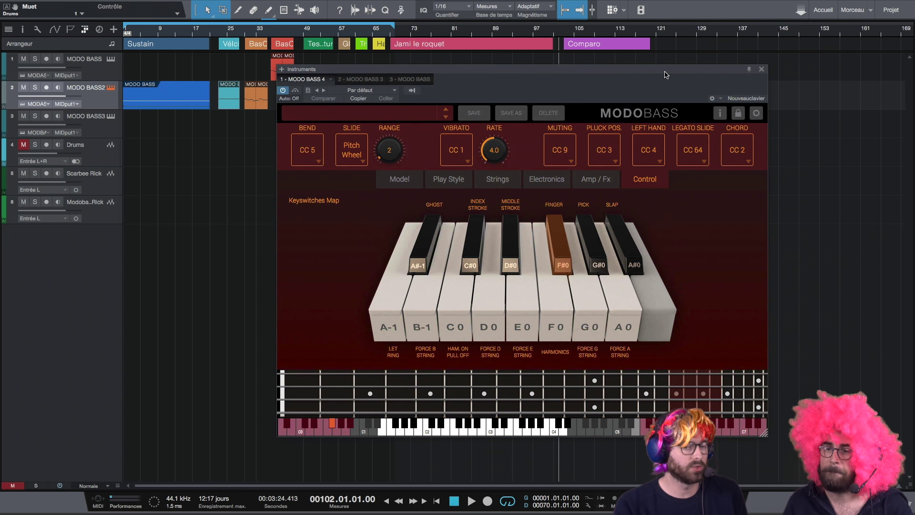
click(623, 238)
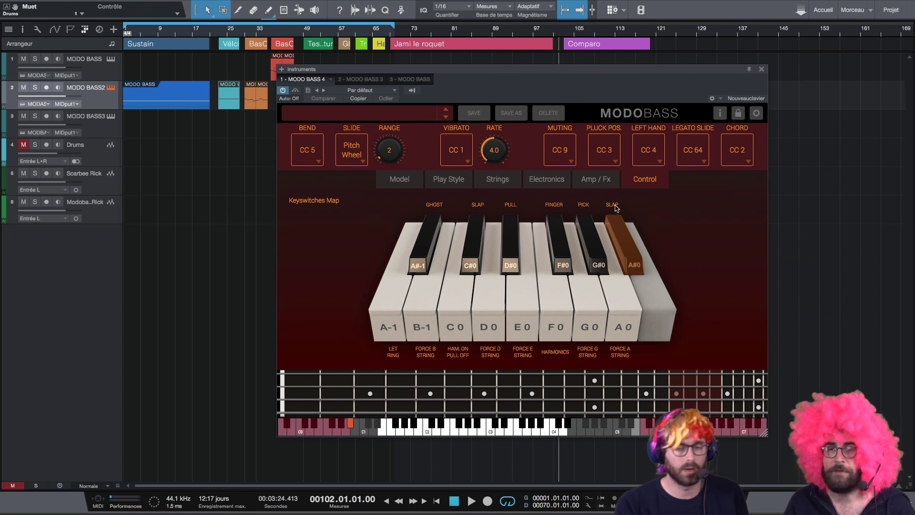
click(761, 71)
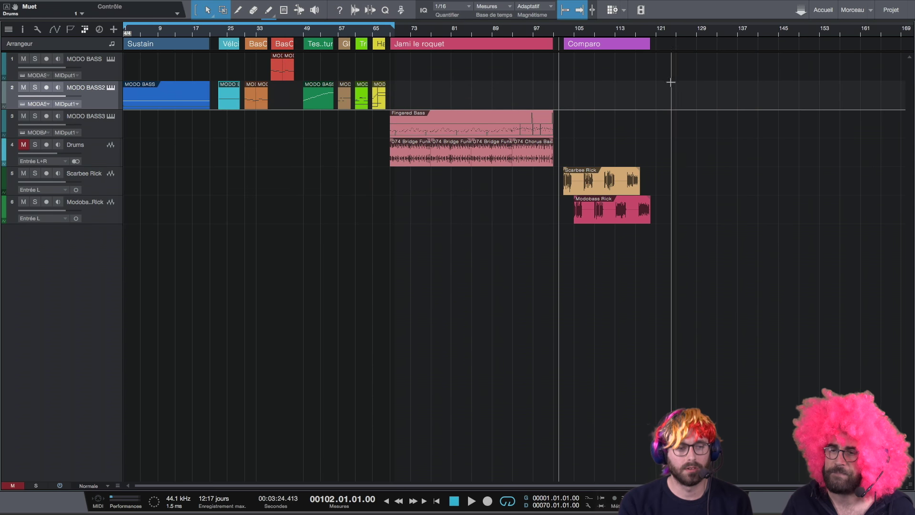
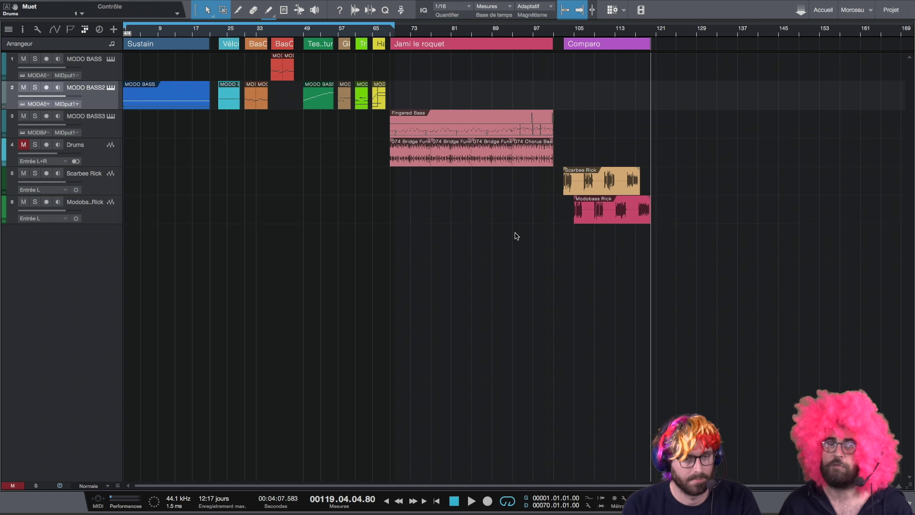
Close the Modobass-ORLP song without saving its changes.
key(super+w)
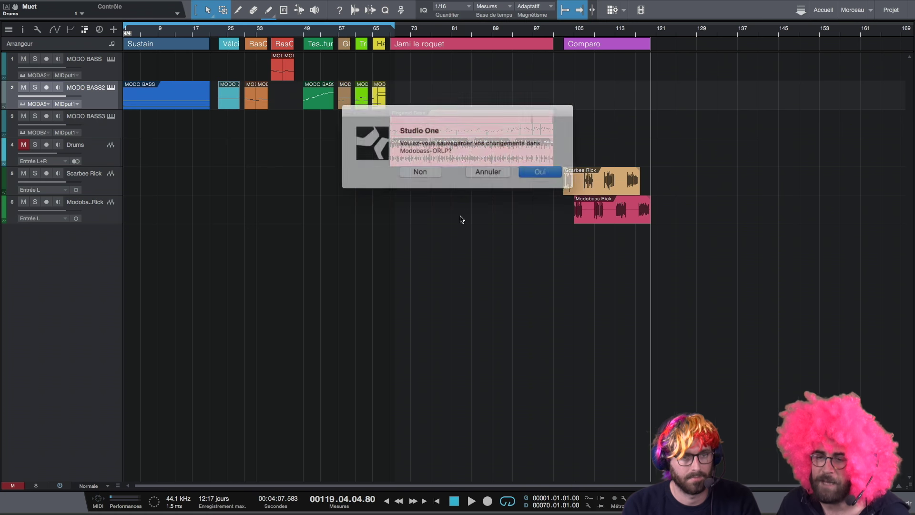
click(412, 171)
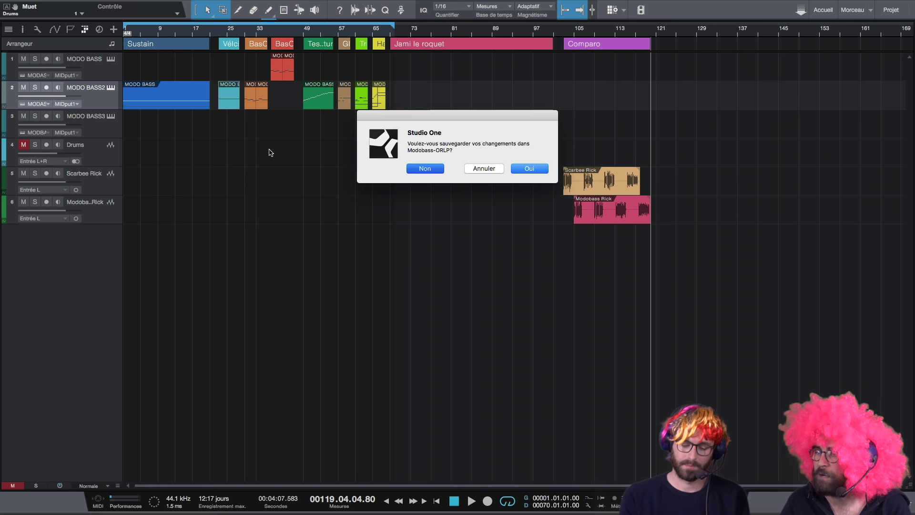
key(Return)
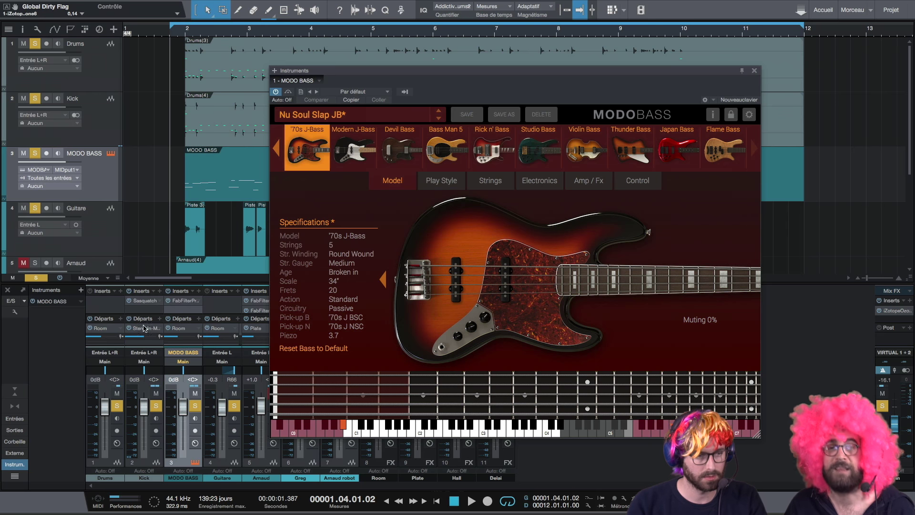
Clear every track solo and play the full song arrangement.
click(41, 277)
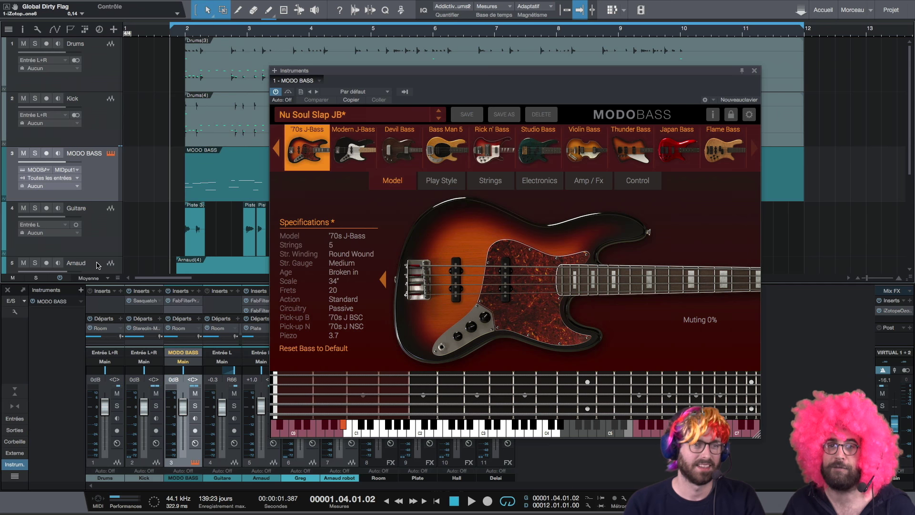
key(space)
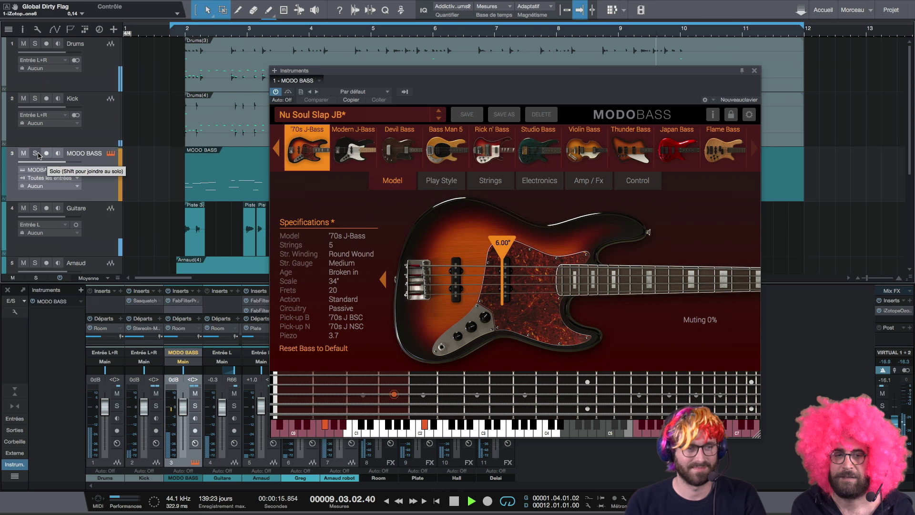
Solo the Drums, Kick and MODO BASS tracks during playback, and restart from the loop start with the instrument window slightly moved.
click(35, 44)
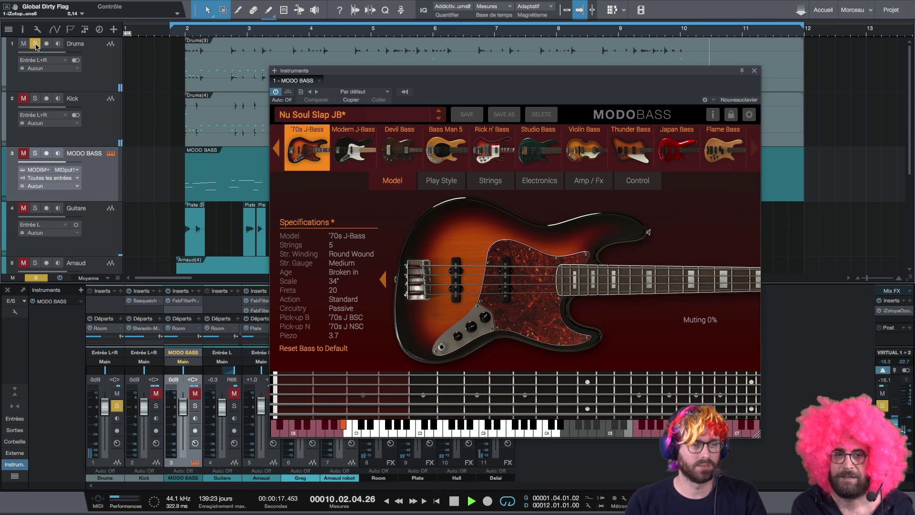
click(35, 98)
click(35, 153)
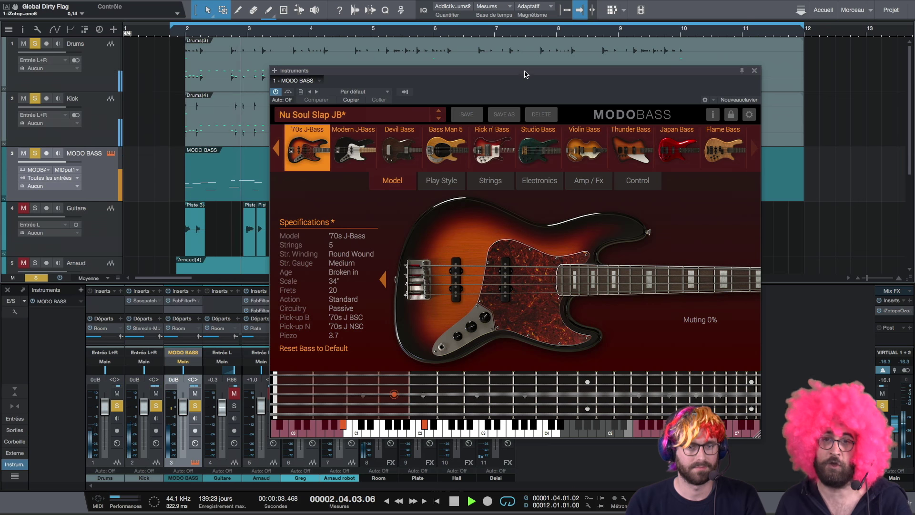
drag(526, 74, 517, 65)
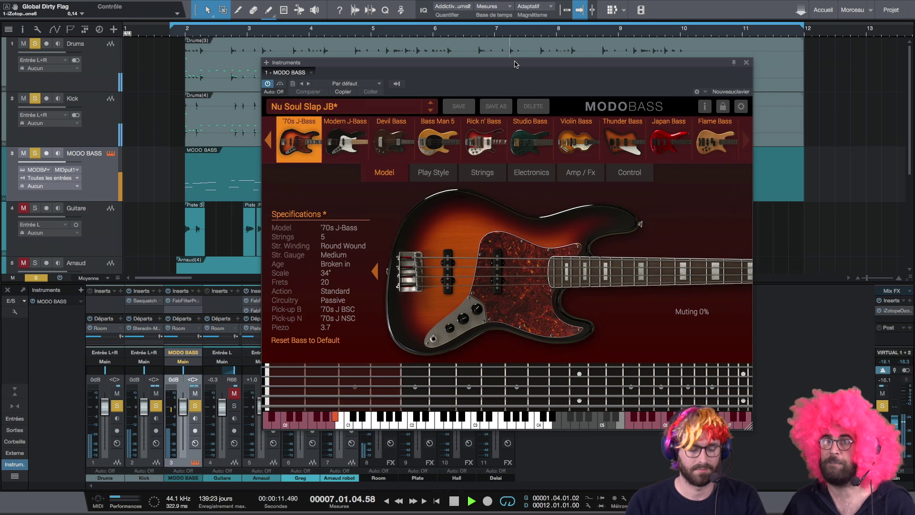
key(KP_1)
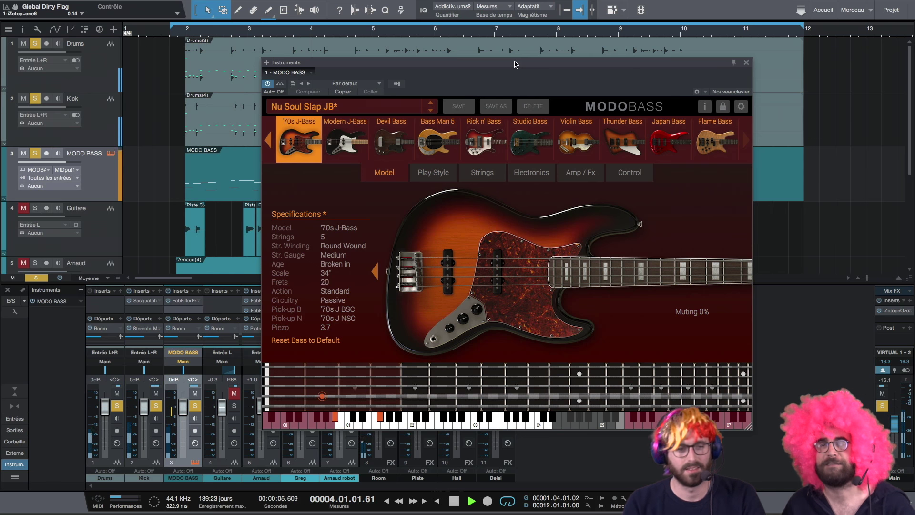
Remove the Kick and Drums solos so that only the MODO BASS track plays.
click(35, 98)
click(23, 44)
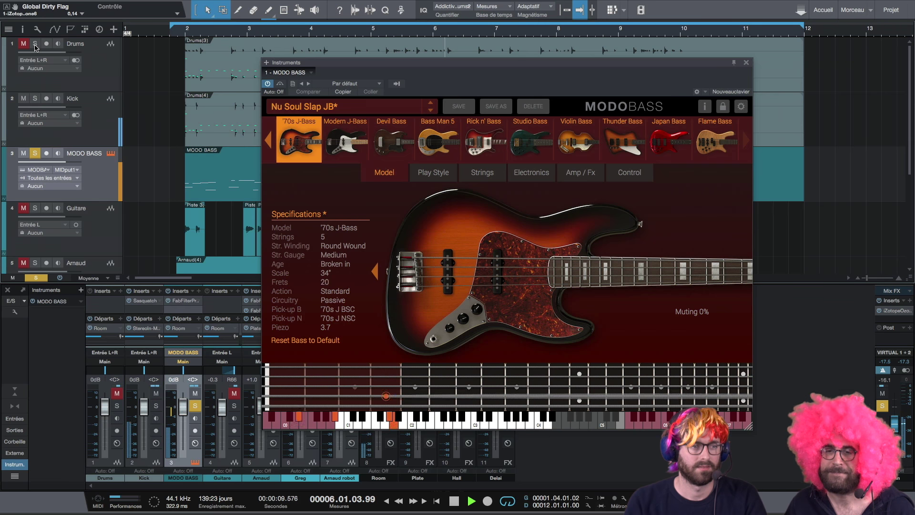
click(35, 44)
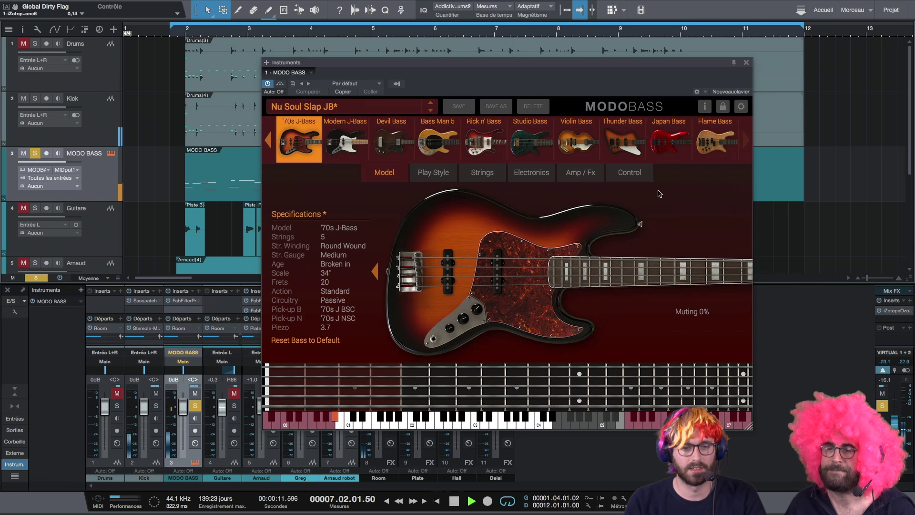
Show the Control settings' Keyswitches Map while the soloed MODO BASS track plays.
click(648, 172)
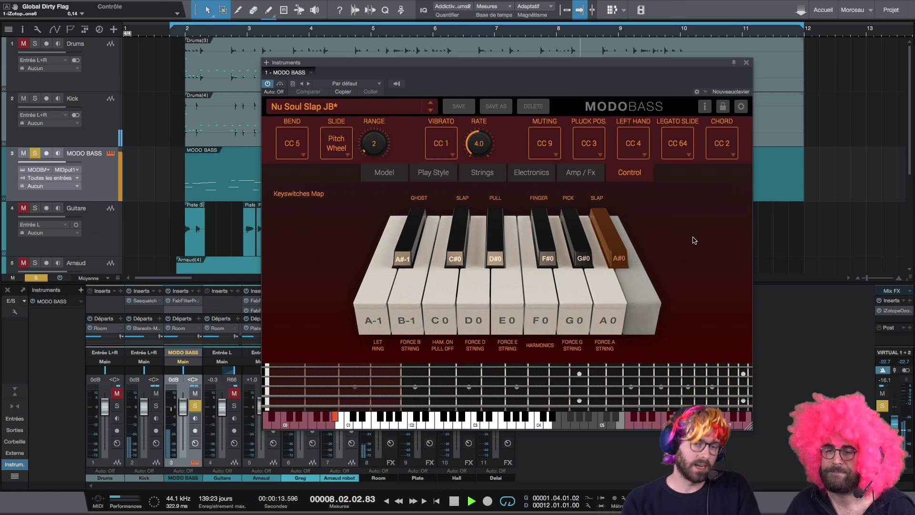
key(space)
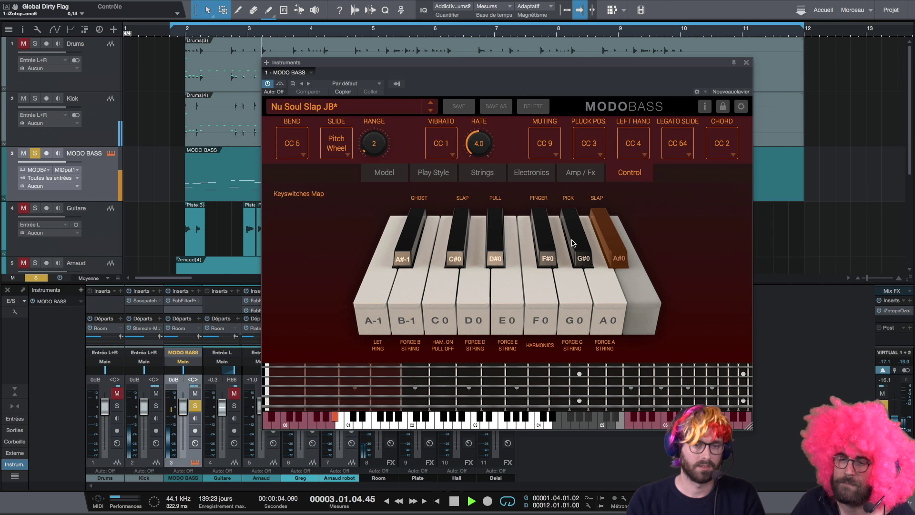
click(549, 246)
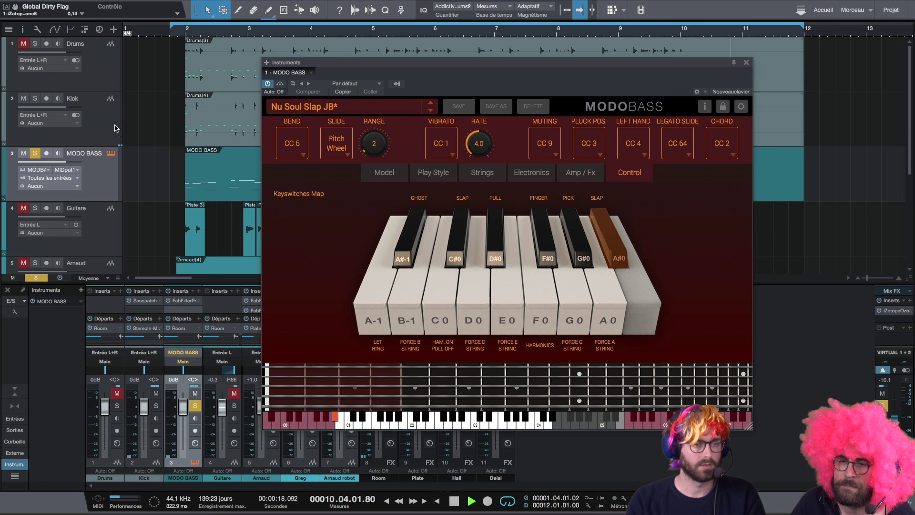
Add the Kick, Drums and Guitare tracks to the solo while playback continues.
click(35, 98)
click(34, 43)
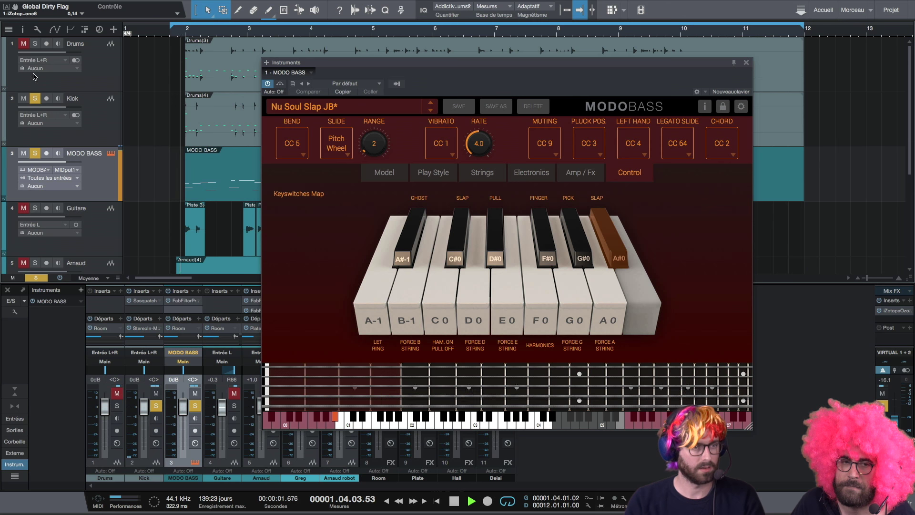
click(23, 207)
click(35, 207)
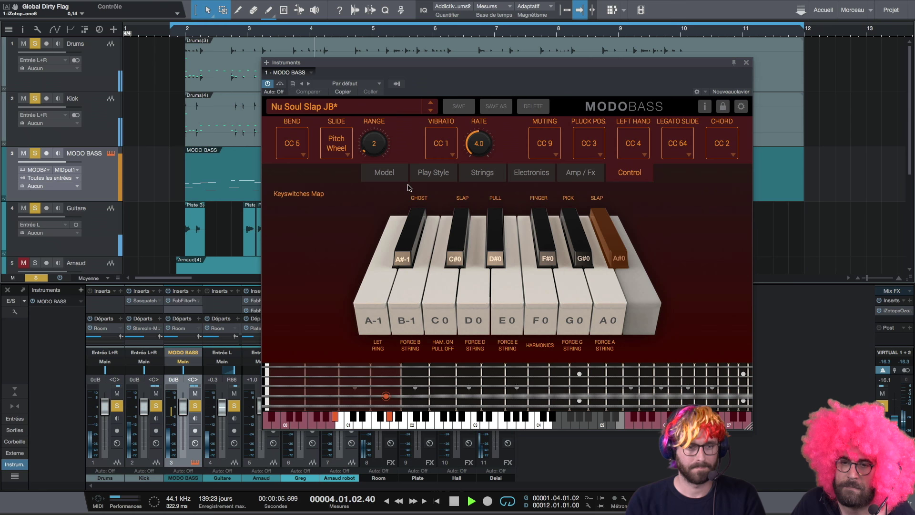
Show the '70s J-Bass on the Model page, move the instrument window clear of the tracks, and stop playback.
click(380, 173)
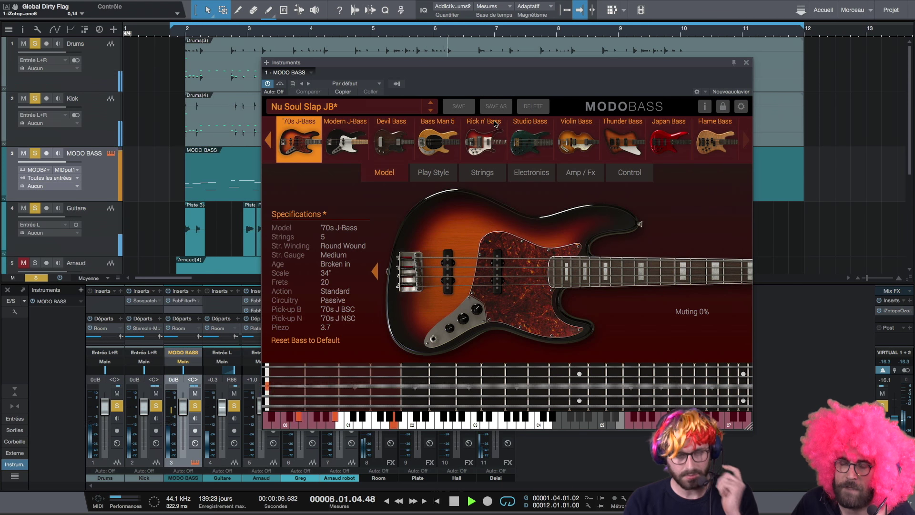
drag(516, 63, 569, 71)
key(space)
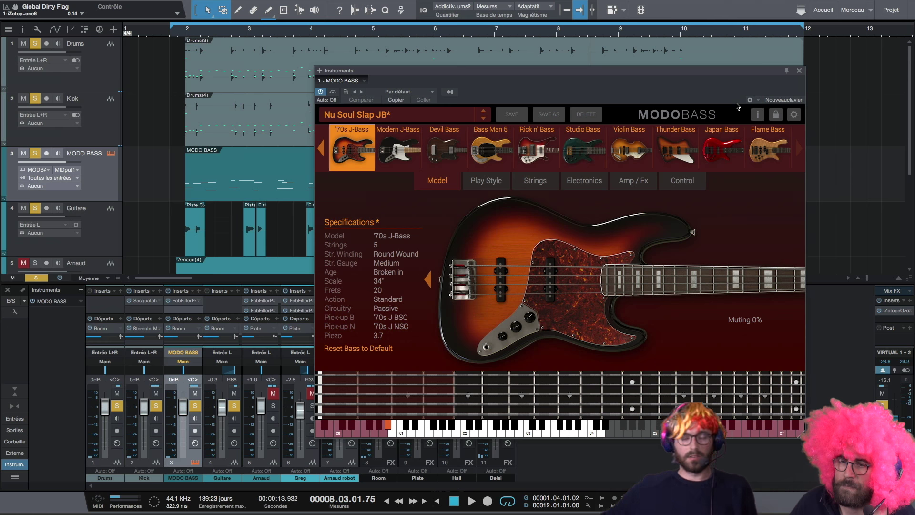